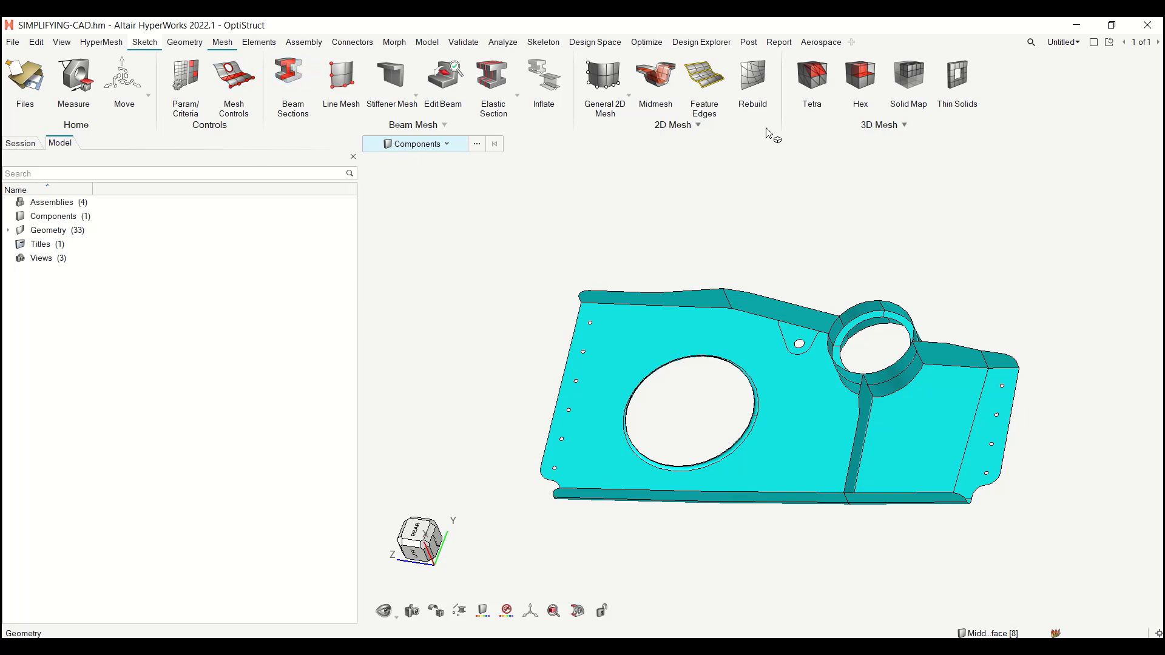
click(629, 102)
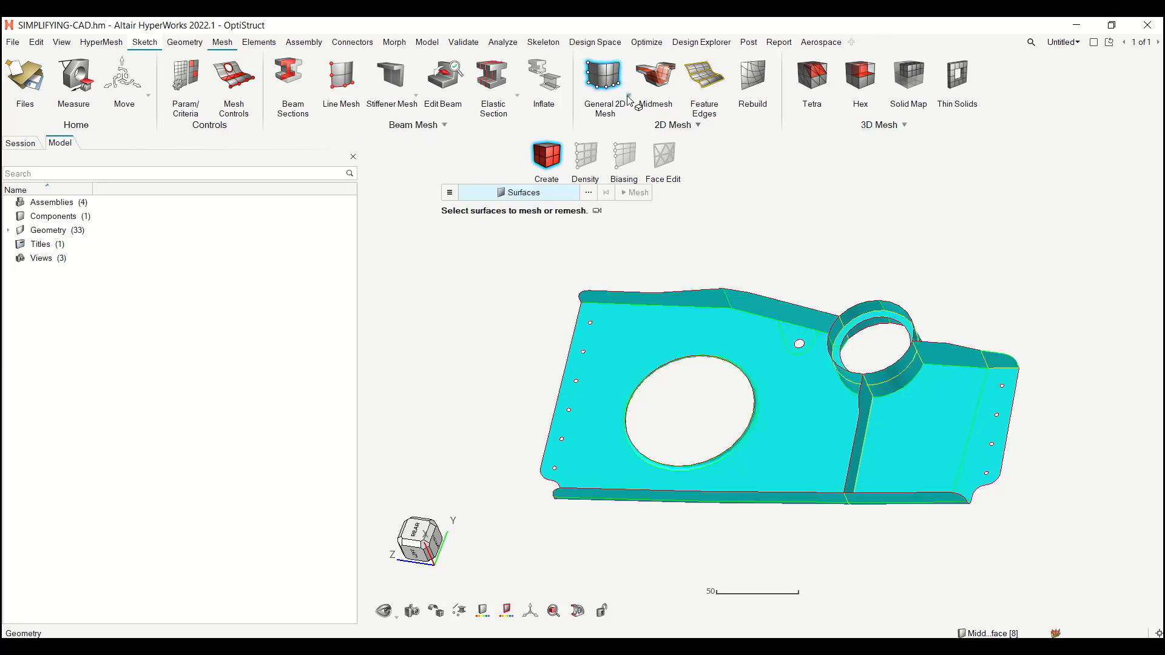
click(630, 96)
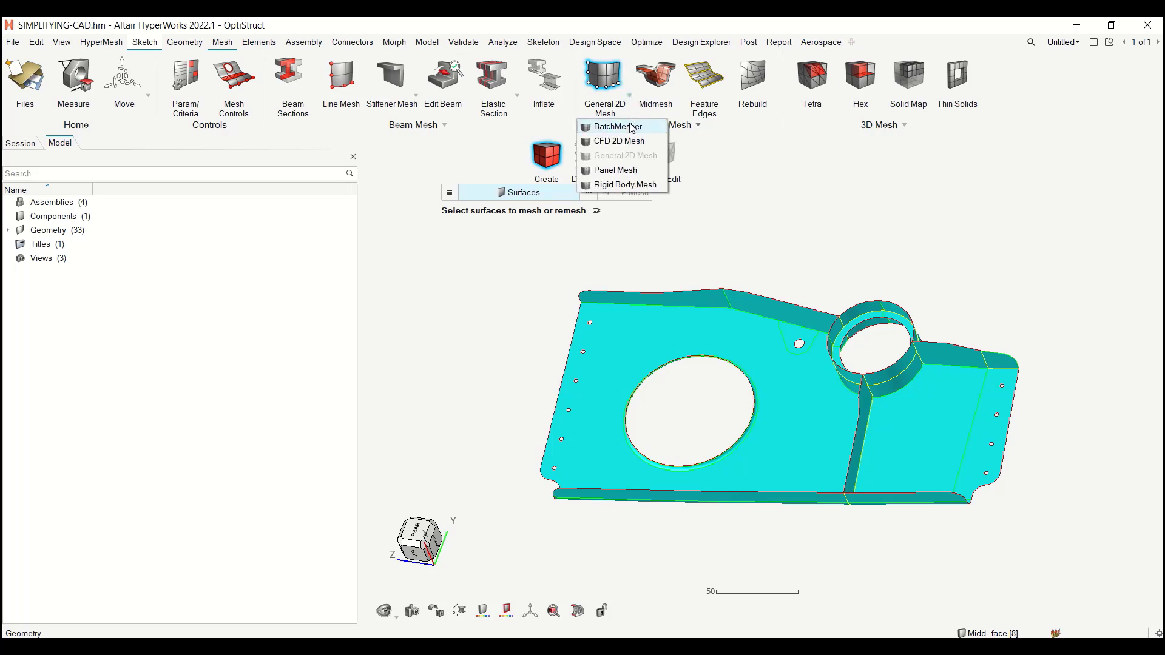
click(853, 230)
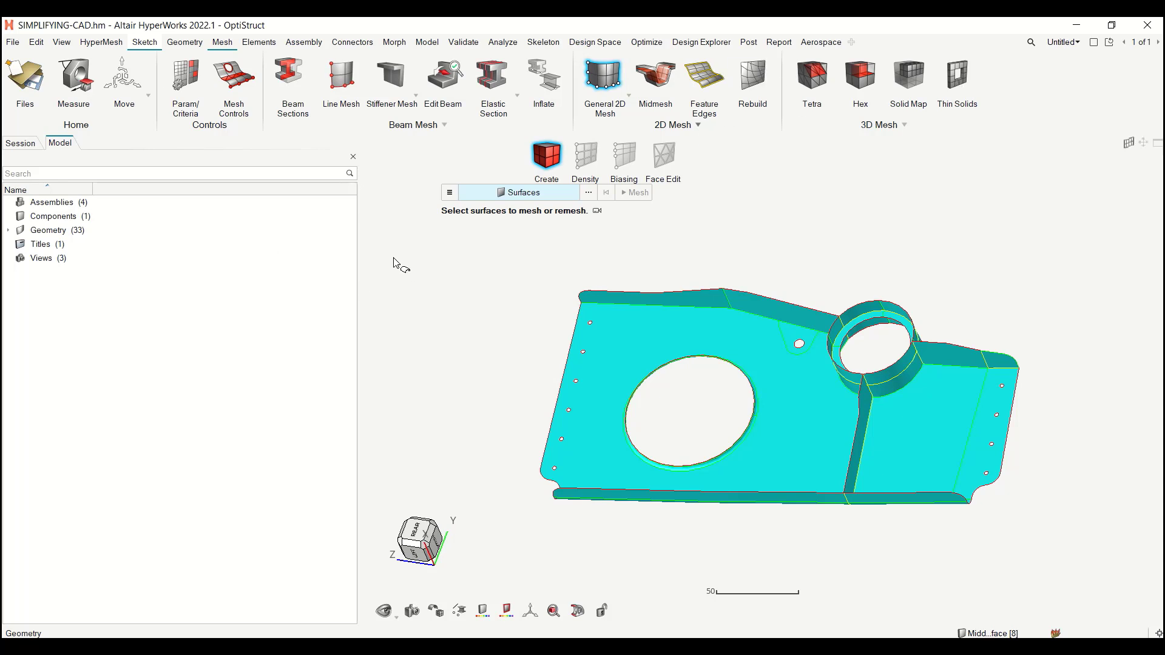
click(273, 45)
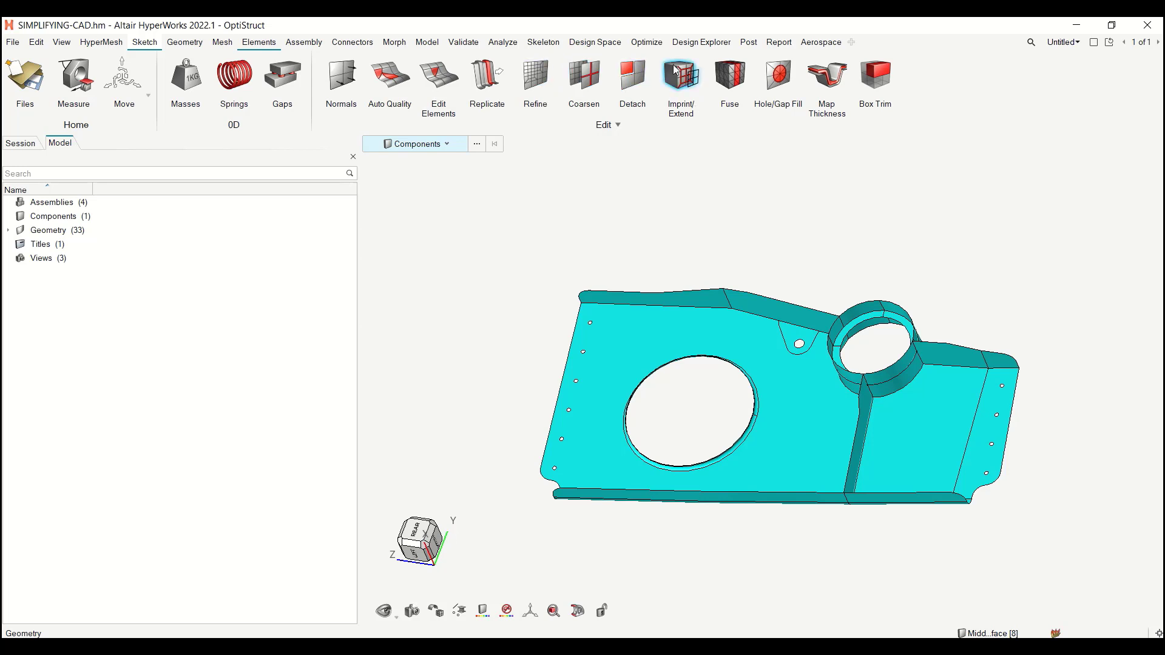
click(396, 42)
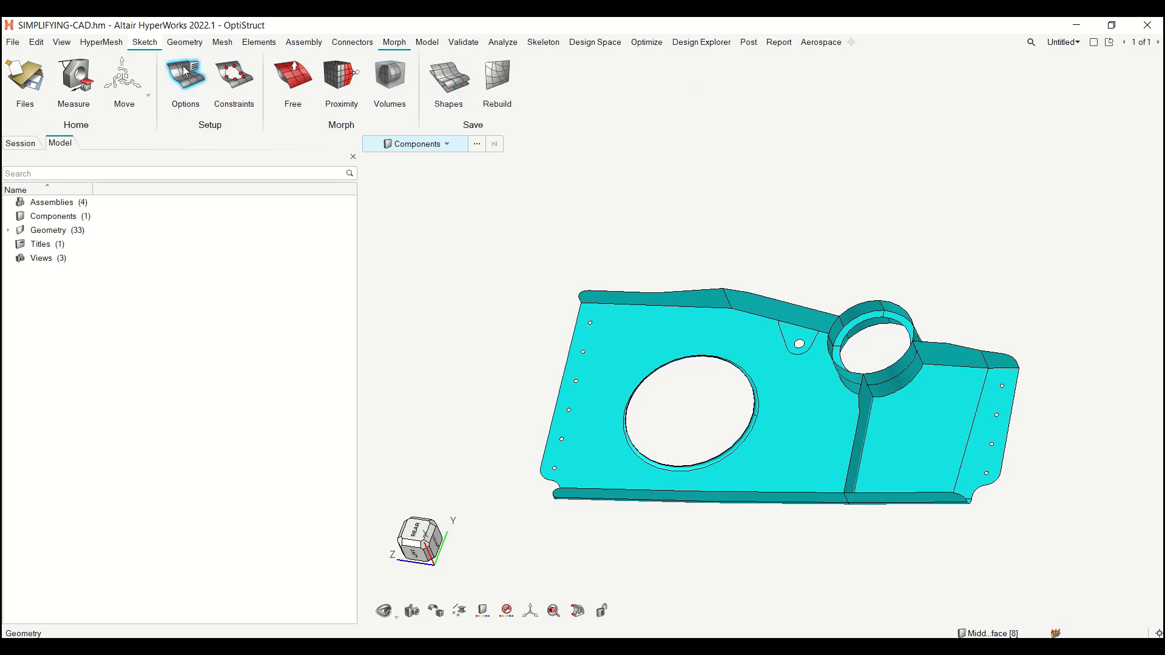
click(222, 43)
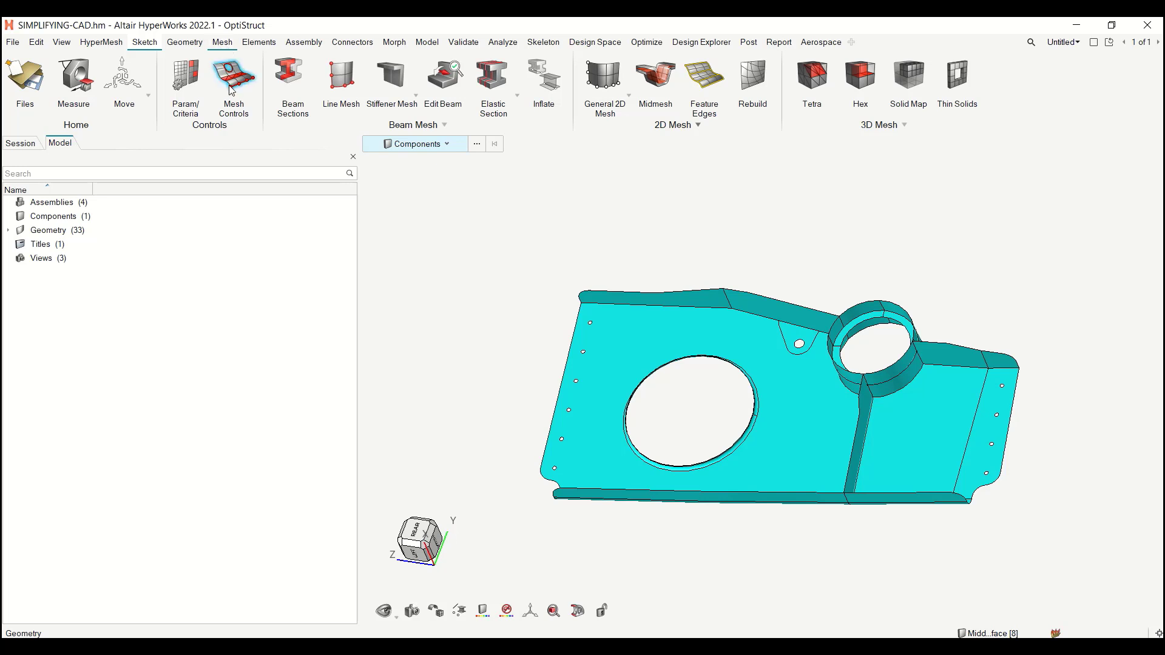
Review the 2D element quality criteria and the available calculation methods, then close the criteria without changes
click(194, 71)
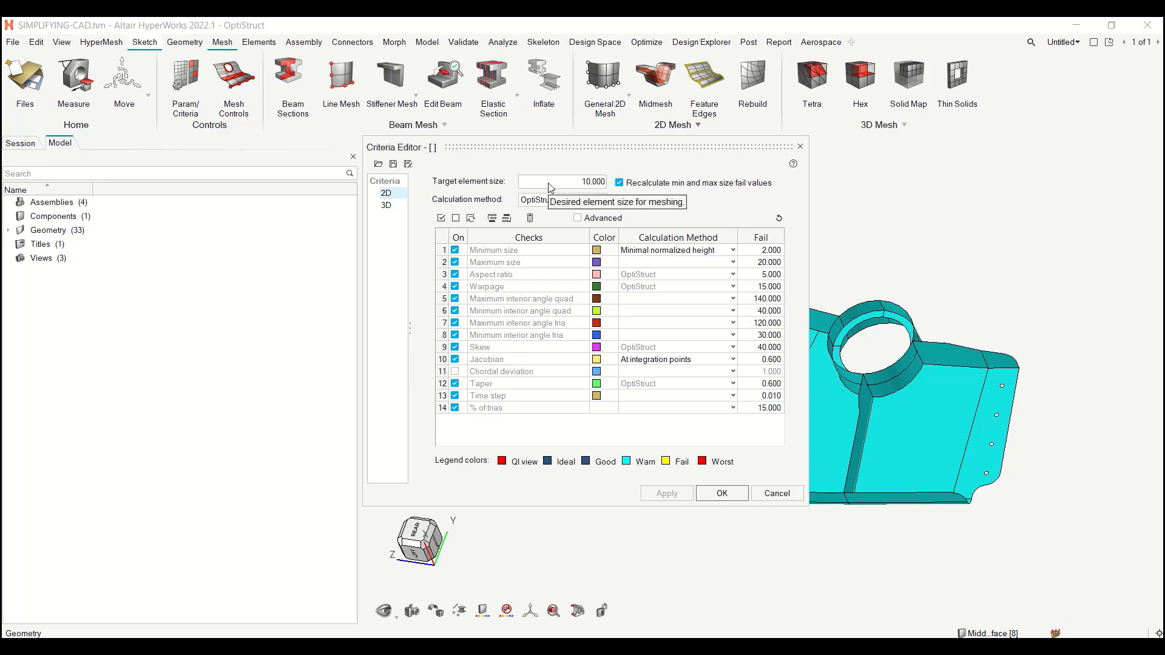
click(604, 200)
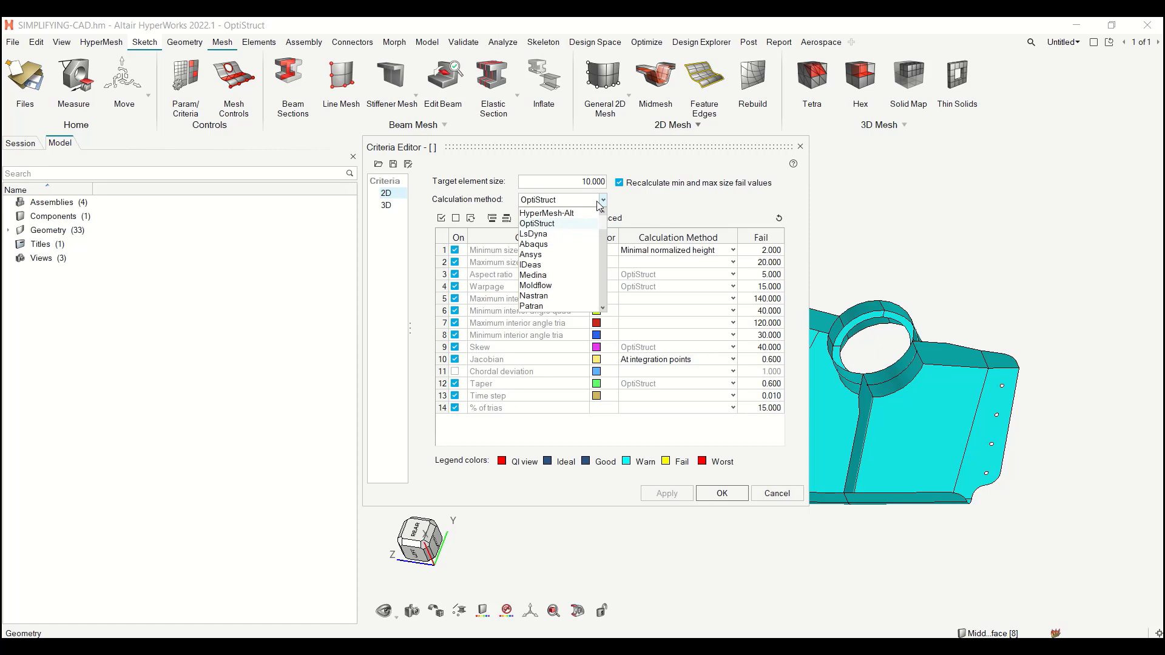
click(596, 201)
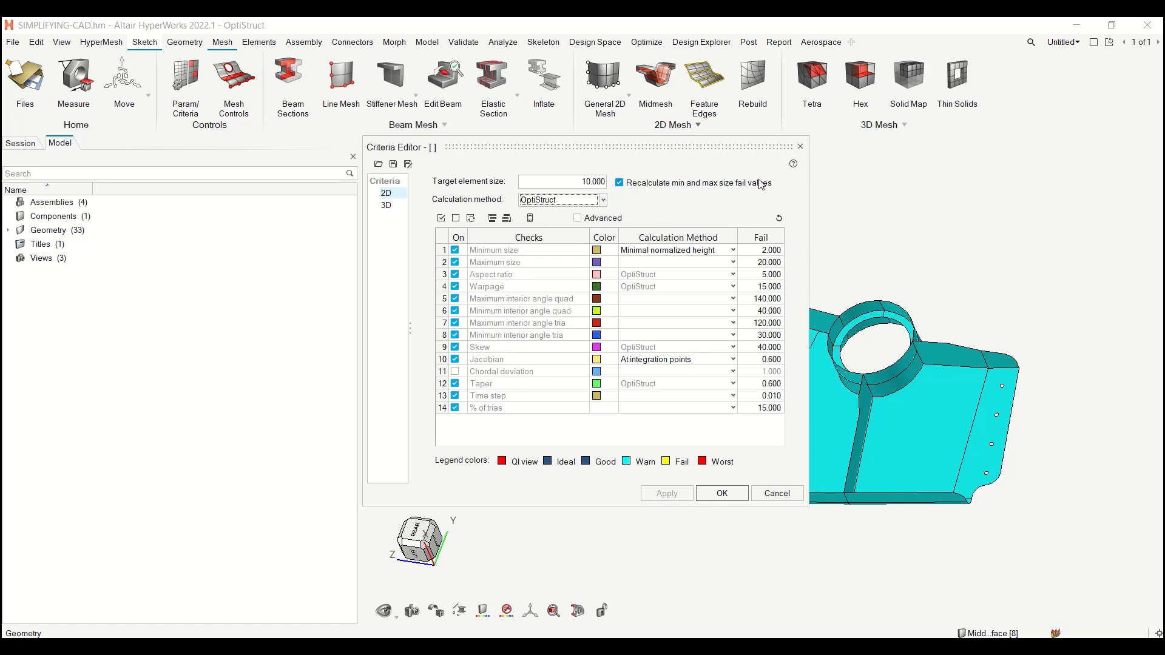
click(800, 147)
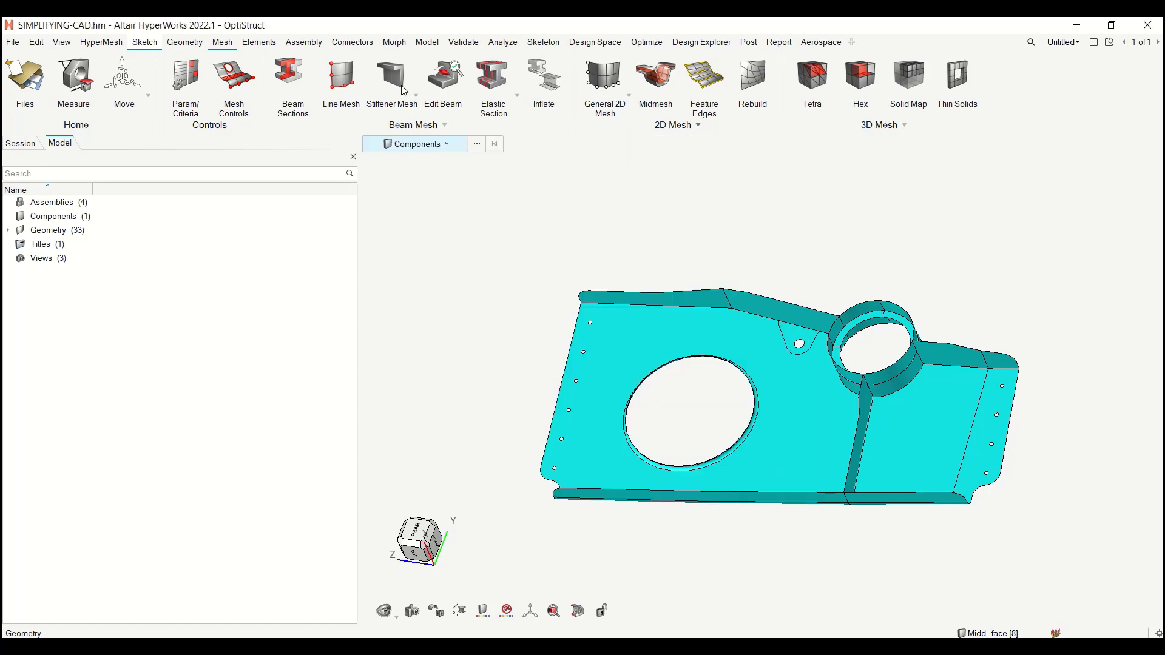
Measure the radius of the small hole in the tapered tab area, from its edge point to its centre
click(78, 79)
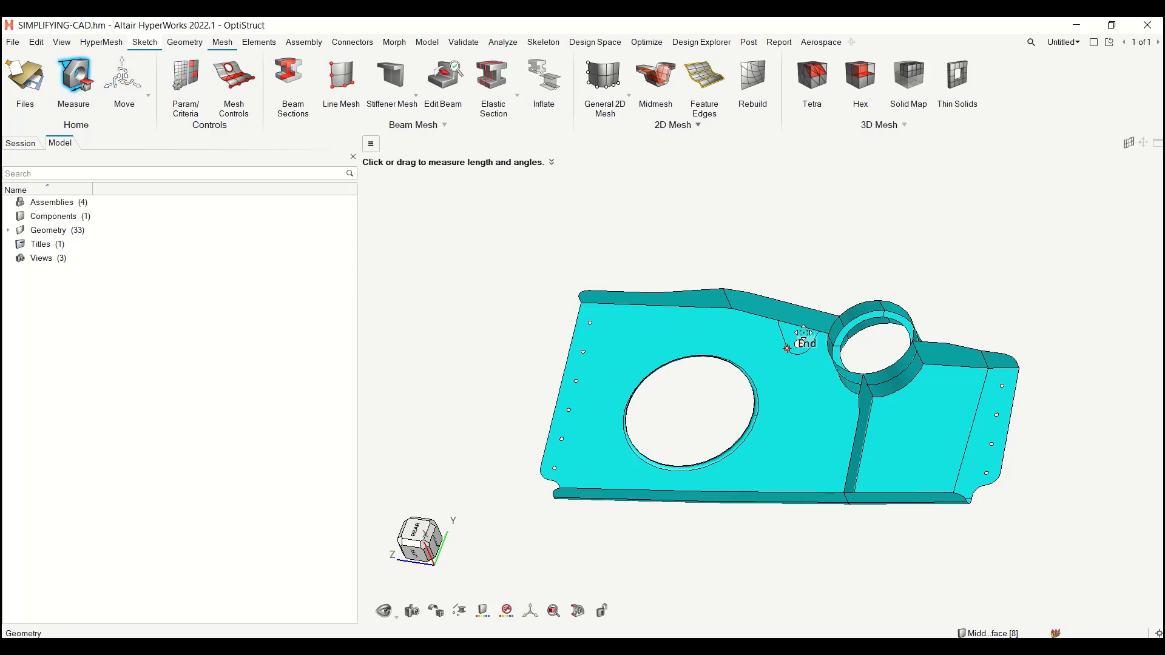
scroll(838, 282, up, 5)
scroll(834, 286, up, 6)
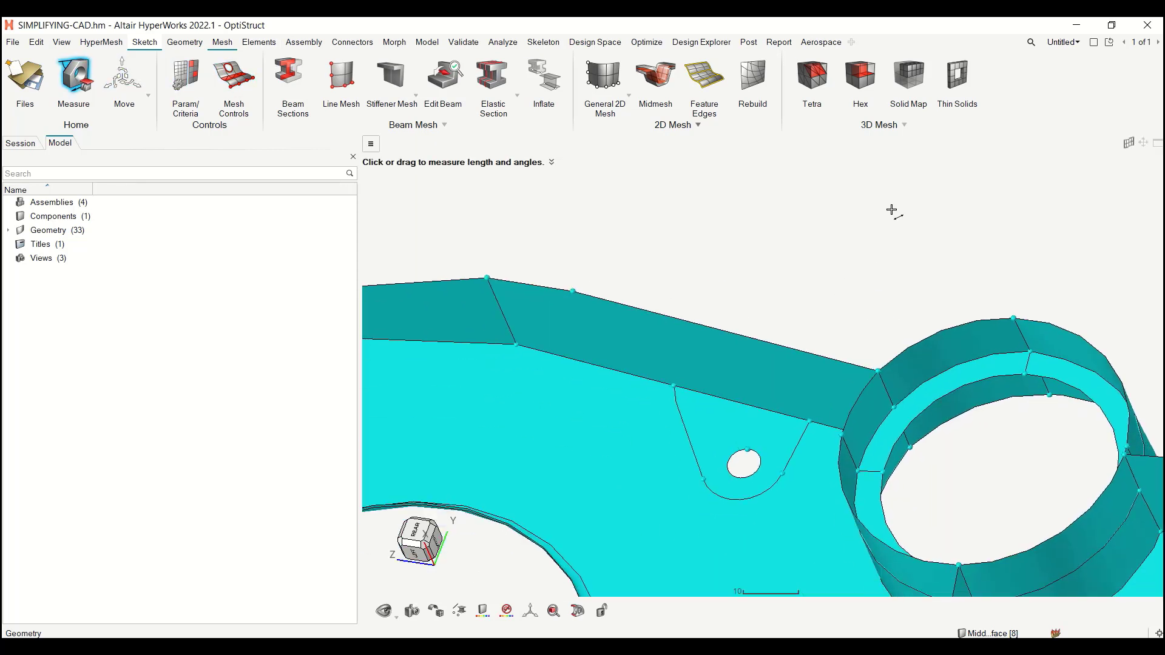
scroll(813, 225, up, 3)
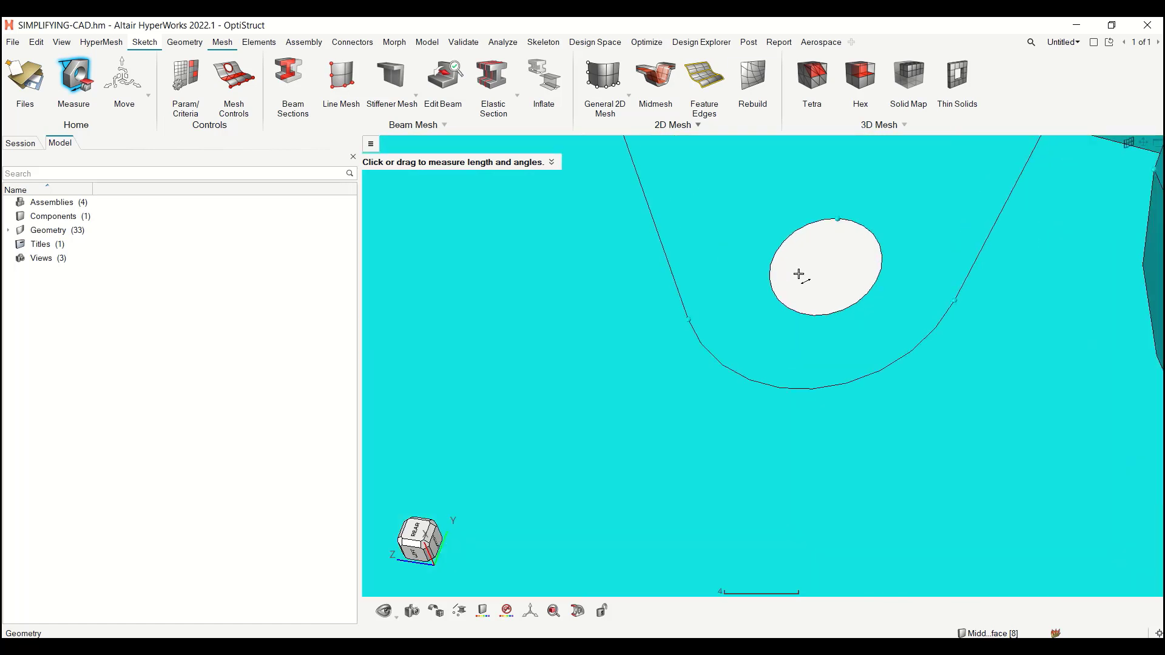
click(838, 220)
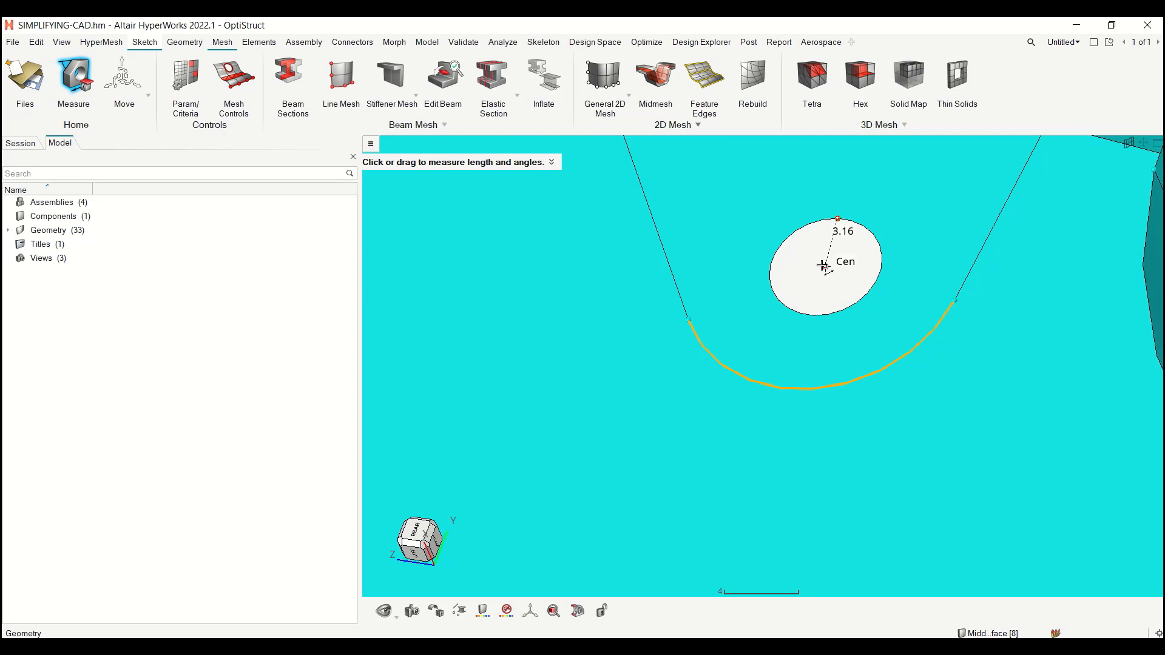
click(823, 266)
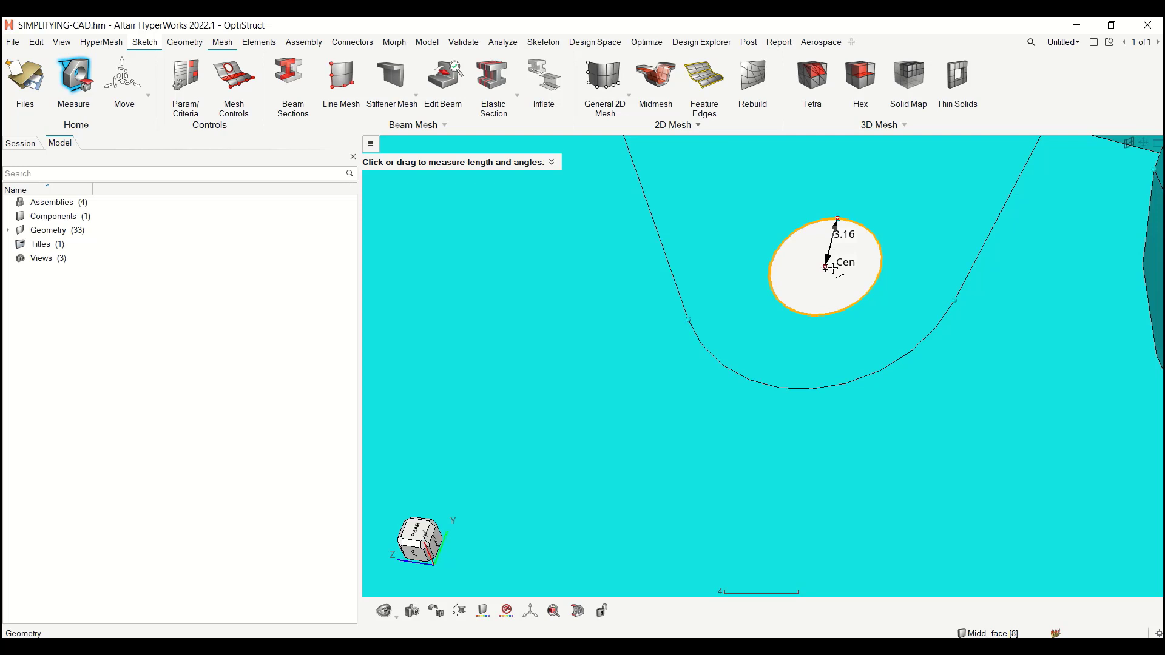
scroll(823, 267, down, 3)
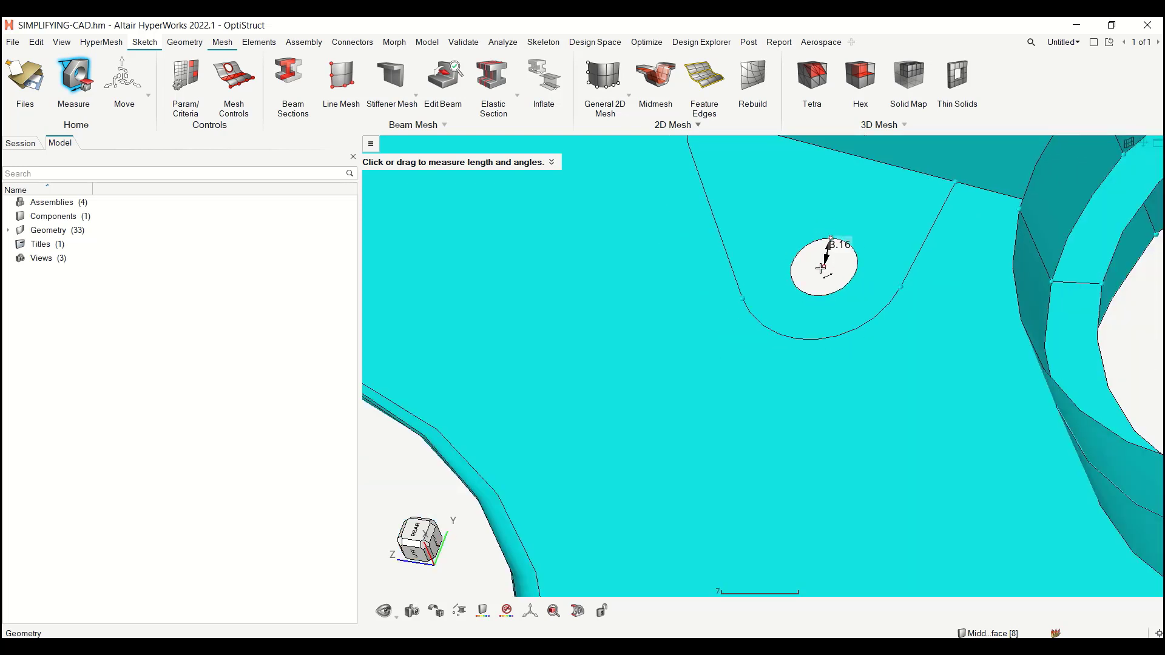
scroll(820, 268, up, 5)
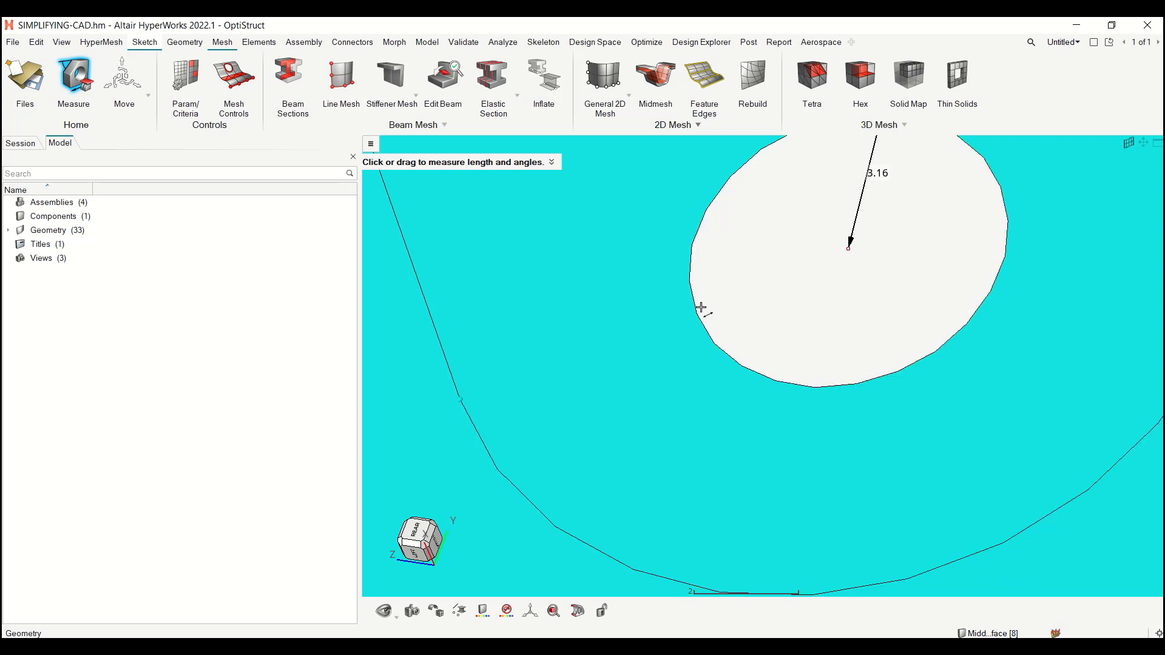
scroll(910, 308, down, 5)
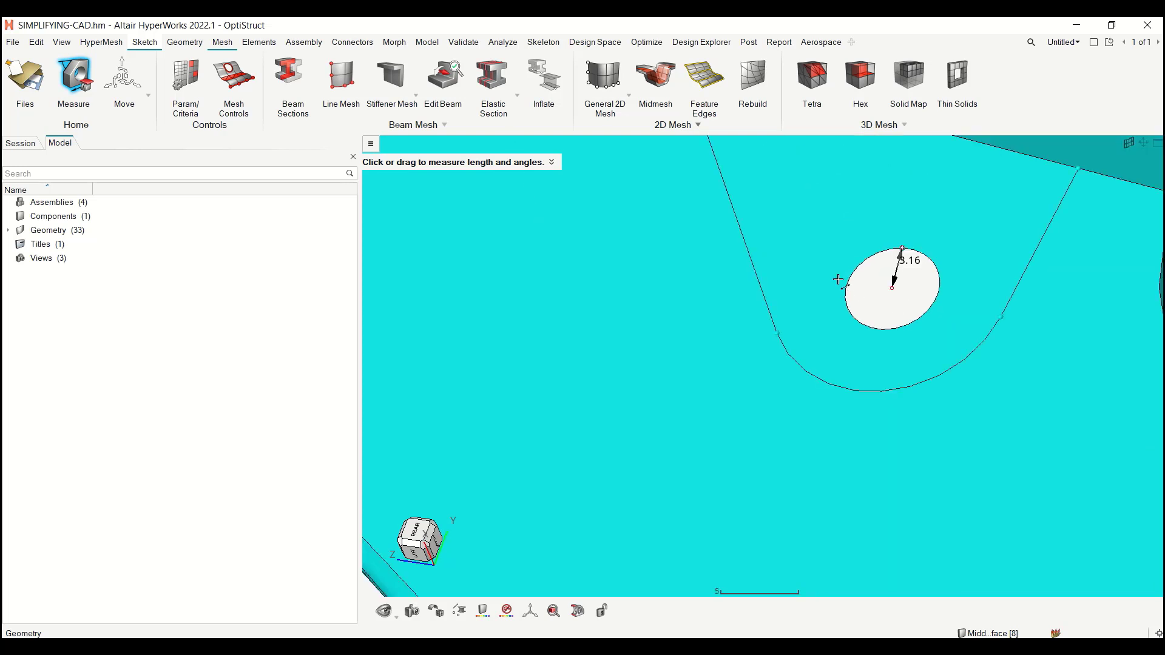
ctrl+right_drag(790, 253, 818, 352)
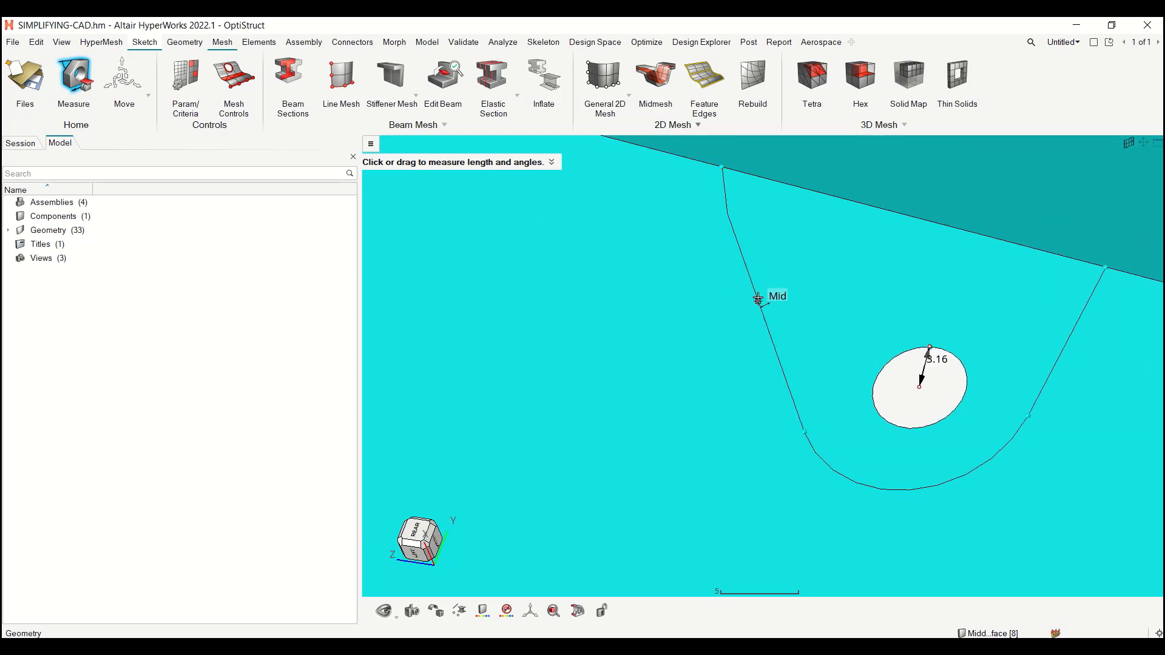
scroll(838, 275, down, 5)
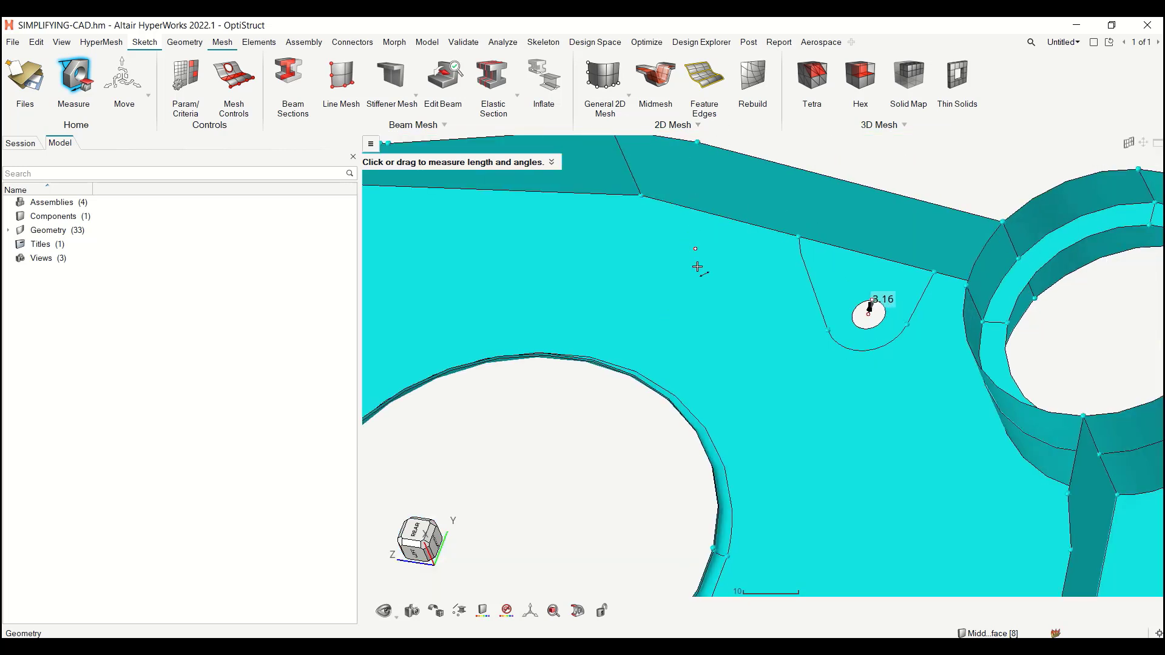
scroll(703, 279, down, 4)
scroll(703, 279, down, 1)
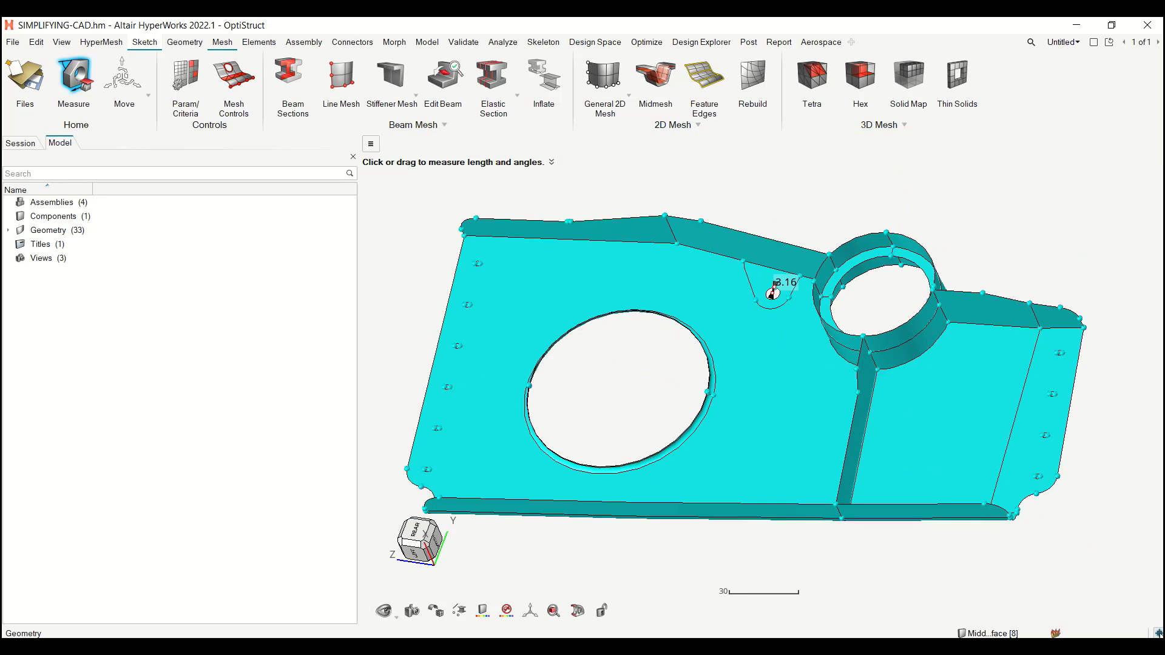
Set the target element size in the 2D element quality criteria to 4 and accept the recalculated size limits
click(1158, 633)
click(196, 80)
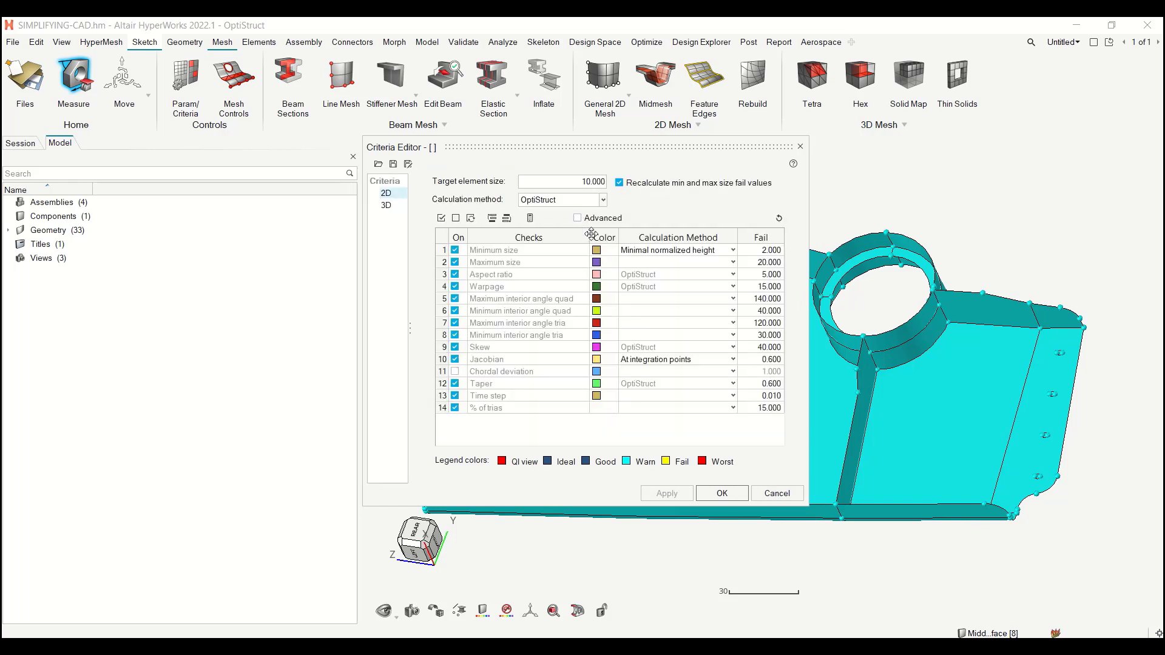
double_click(586, 186)
text(4)
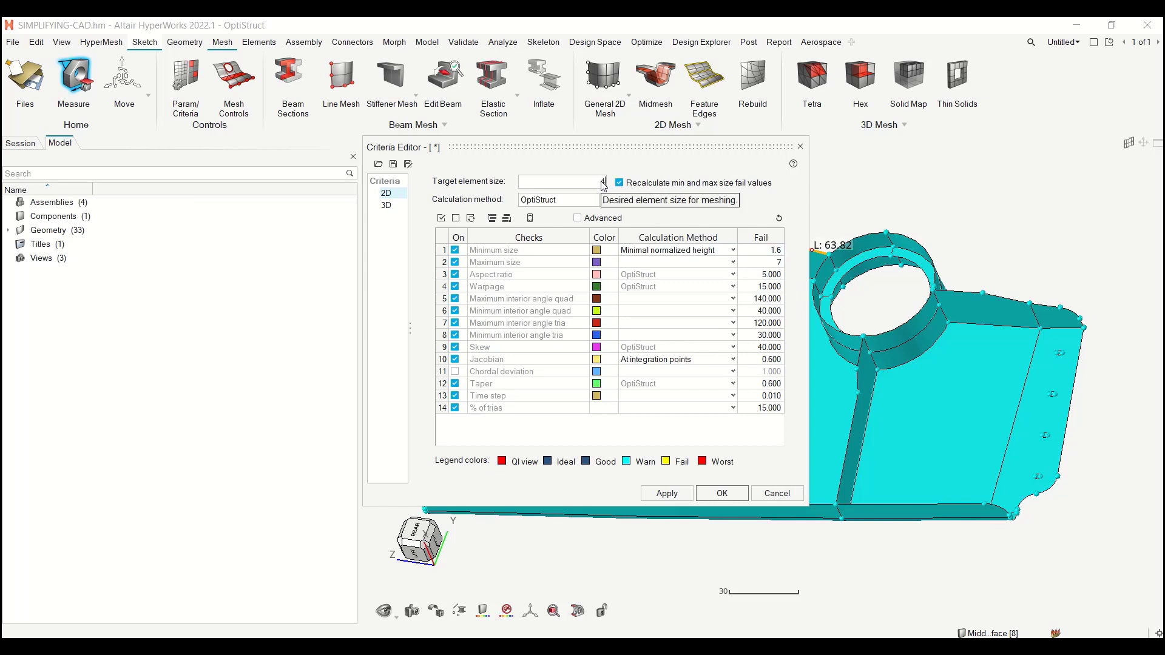
text(4)
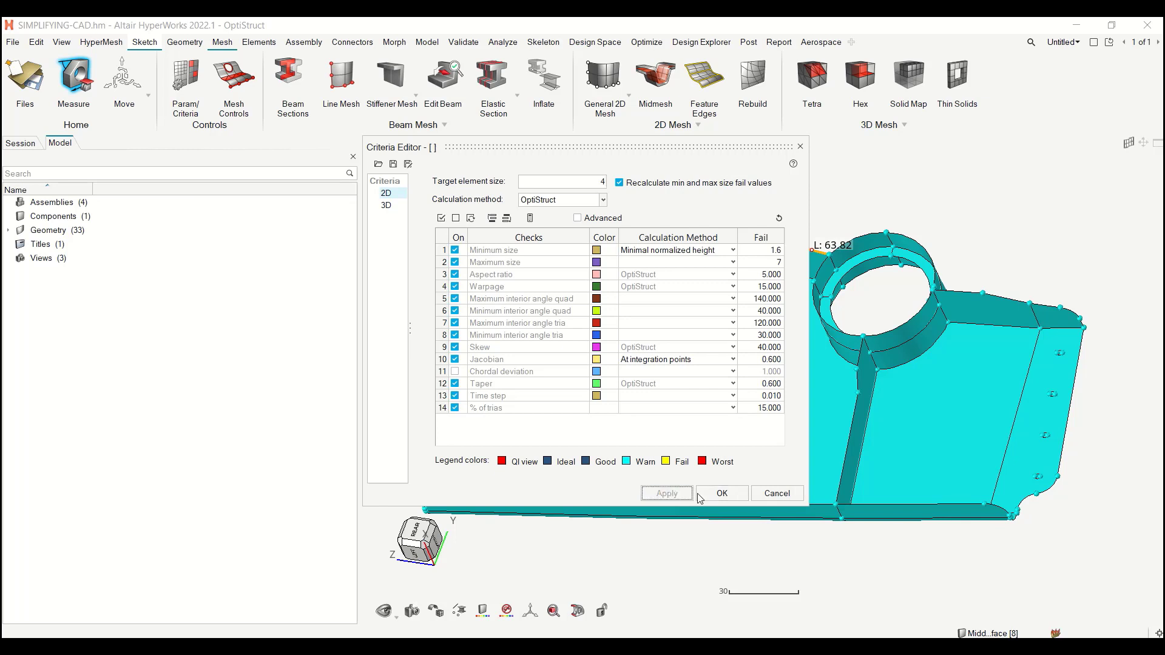
click(733, 494)
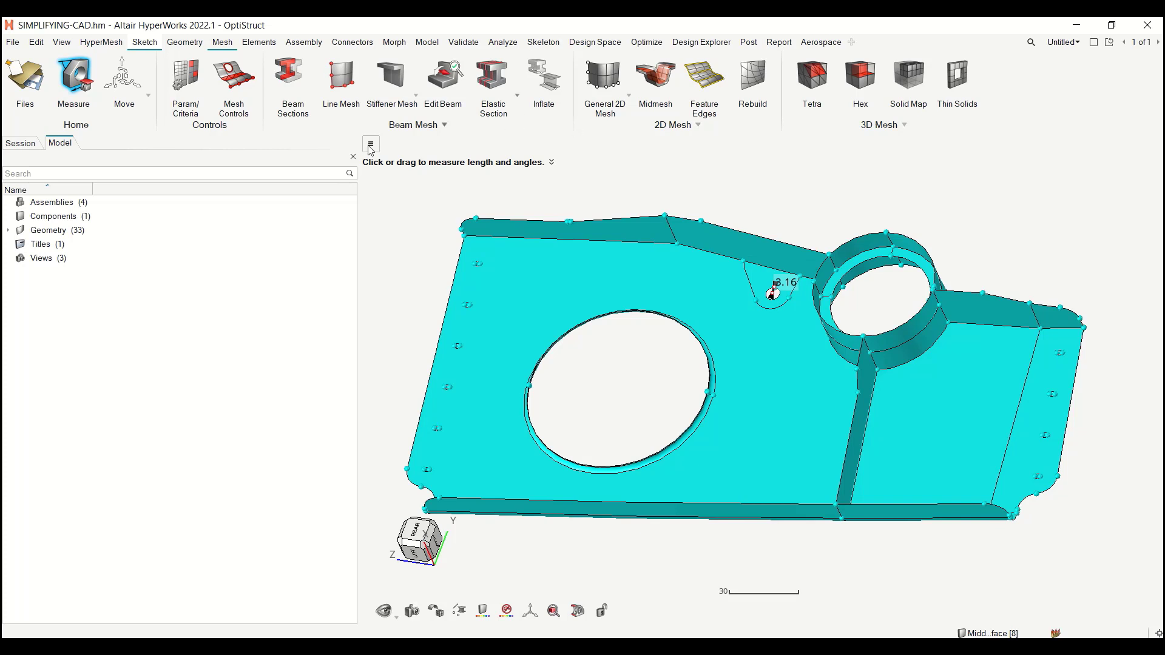
Set the basic meshing parameters to a target element size of 4 and the element type Quad
click(182, 75)
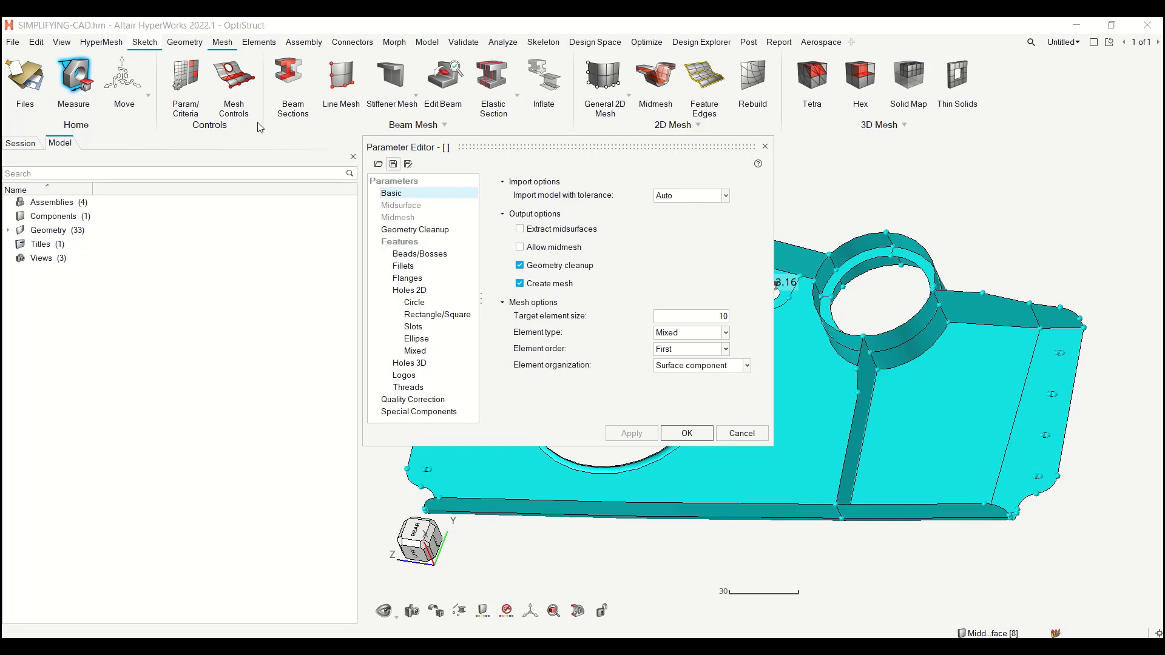
double_click(705, 316)
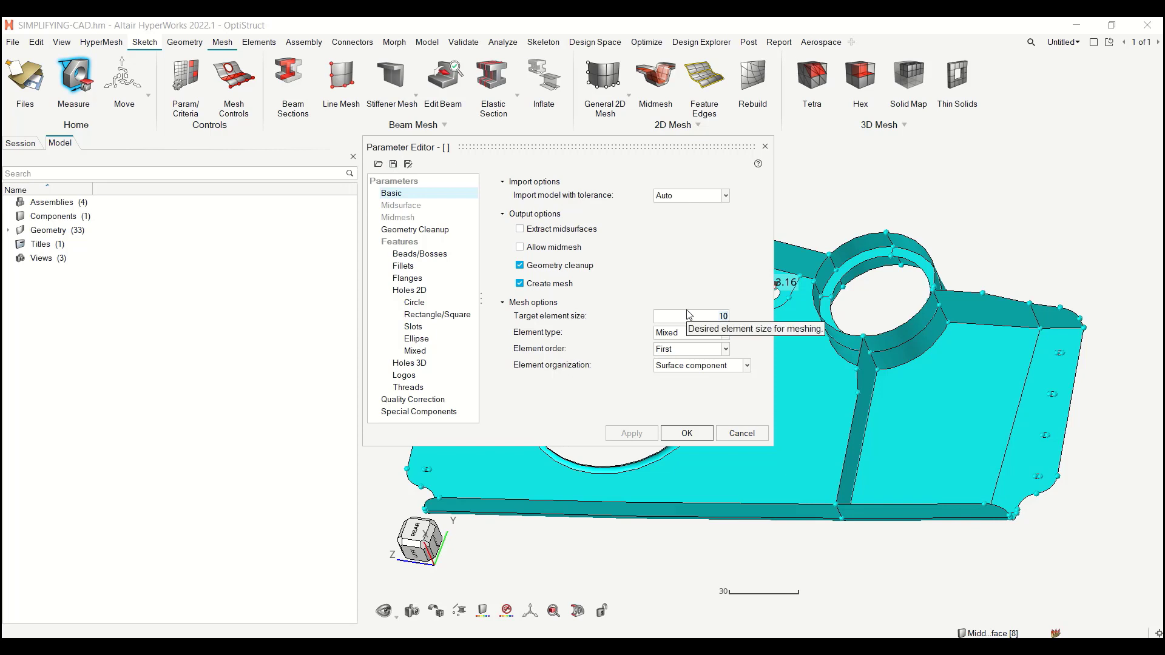
text(4)
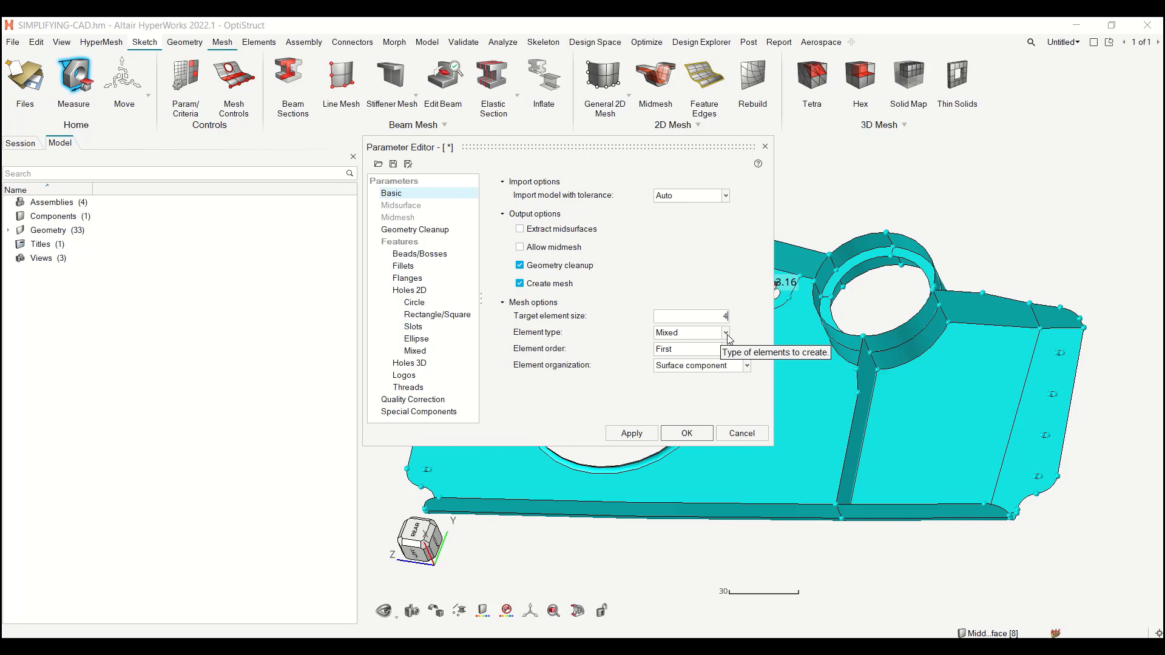
click(727, 334)
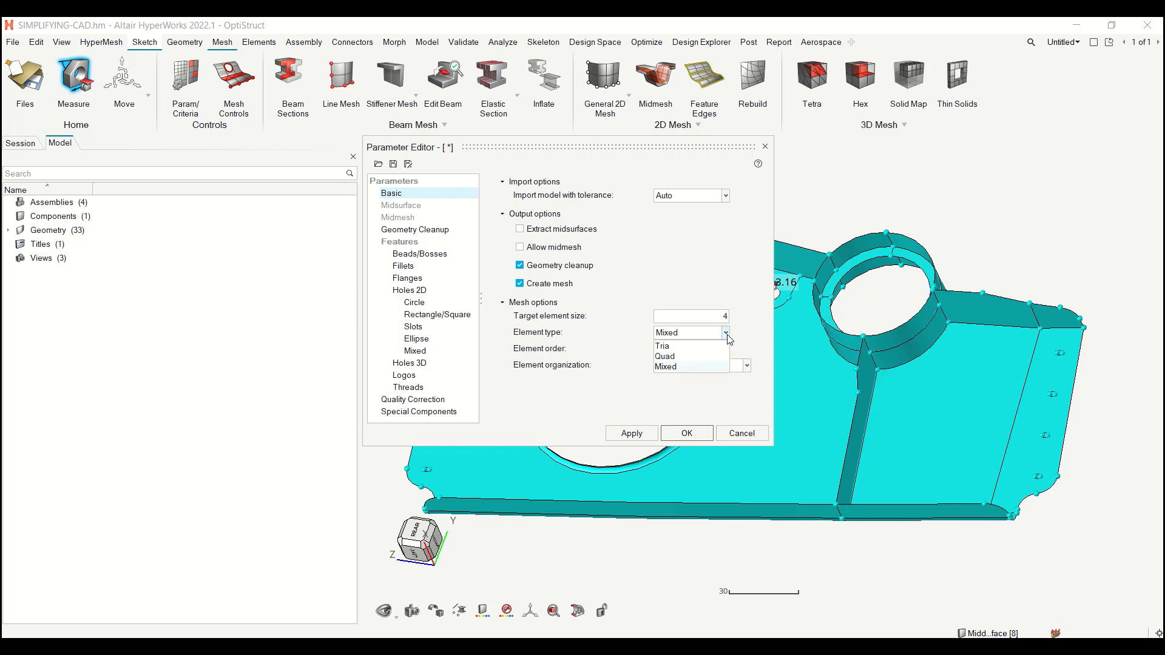
click(690, 358)
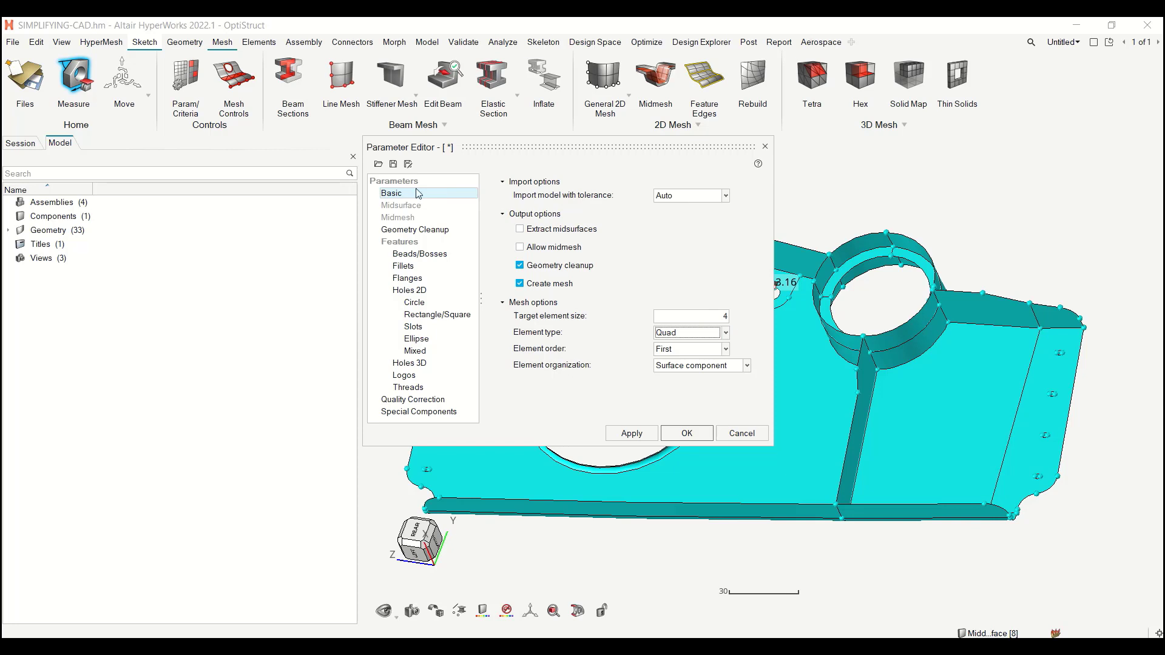
Delete both existing rows from the circular hole recognition table of the 2D hole parameters
drag(540, 141, 153, 223)
right_drag(581, 298, 623, 290)
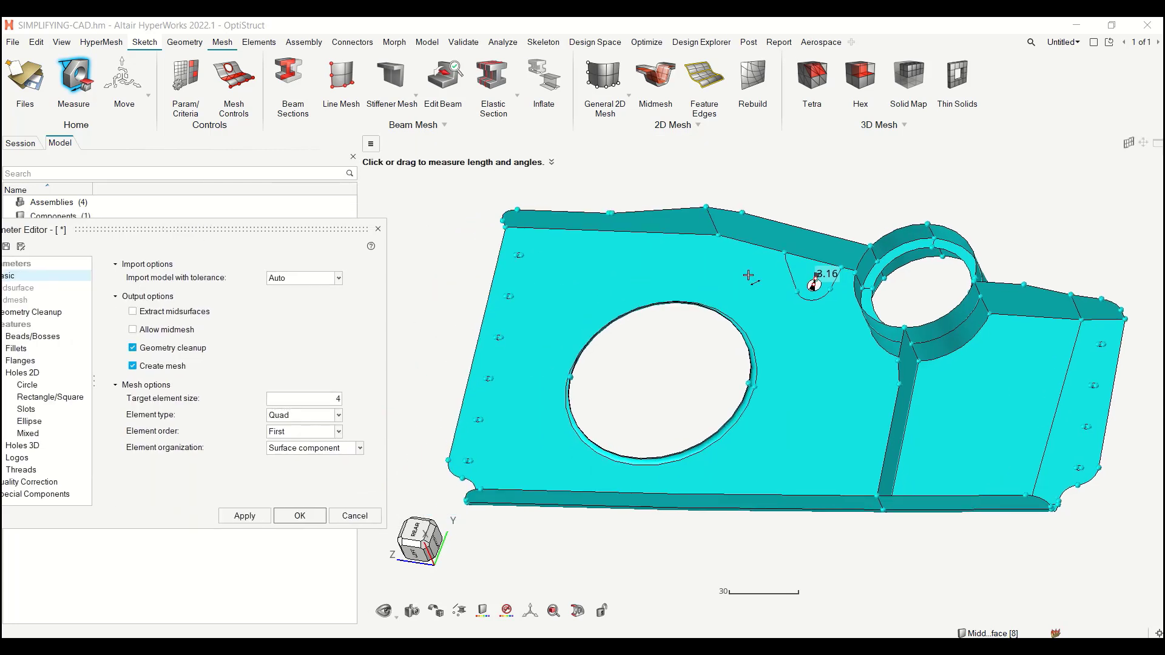
mouse_move(822, 341)
right_down()
mouse_move(836, 316)
mouse_move(860, 325)
right_up()
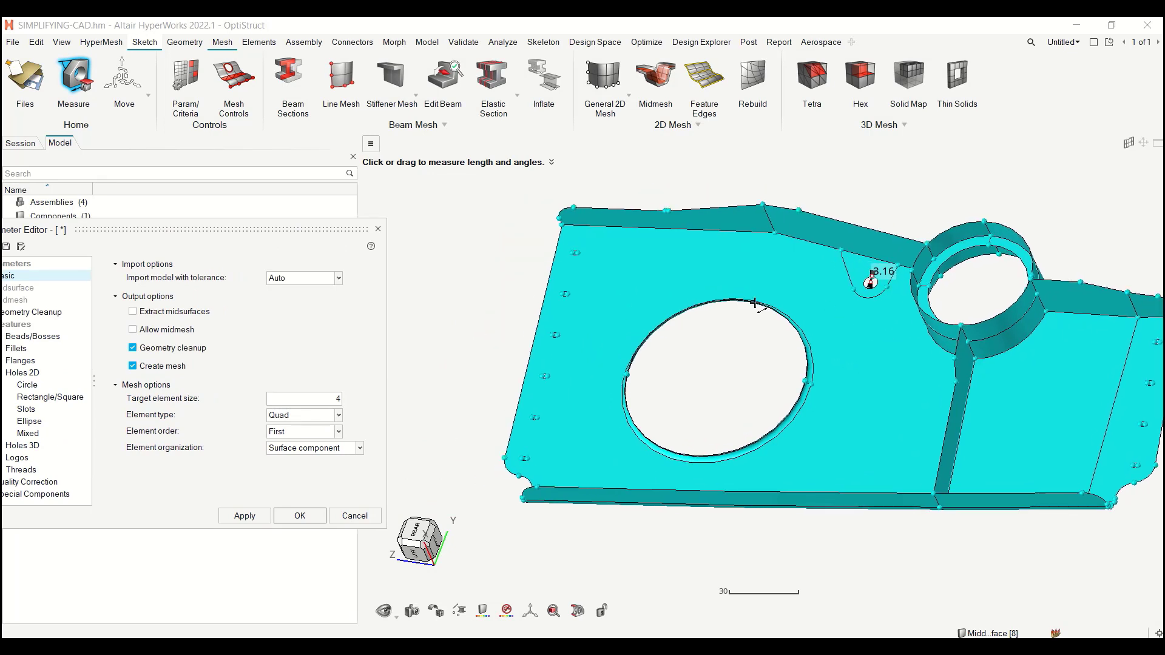
drag(200, 229, 319, 204)
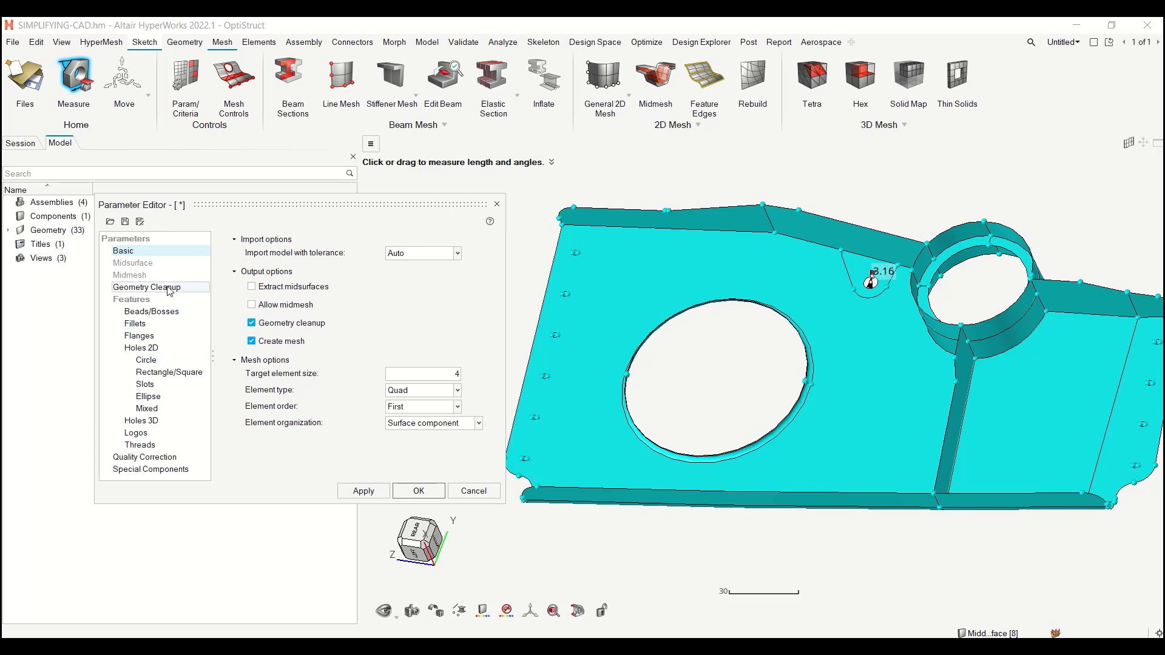
click(145, 359)
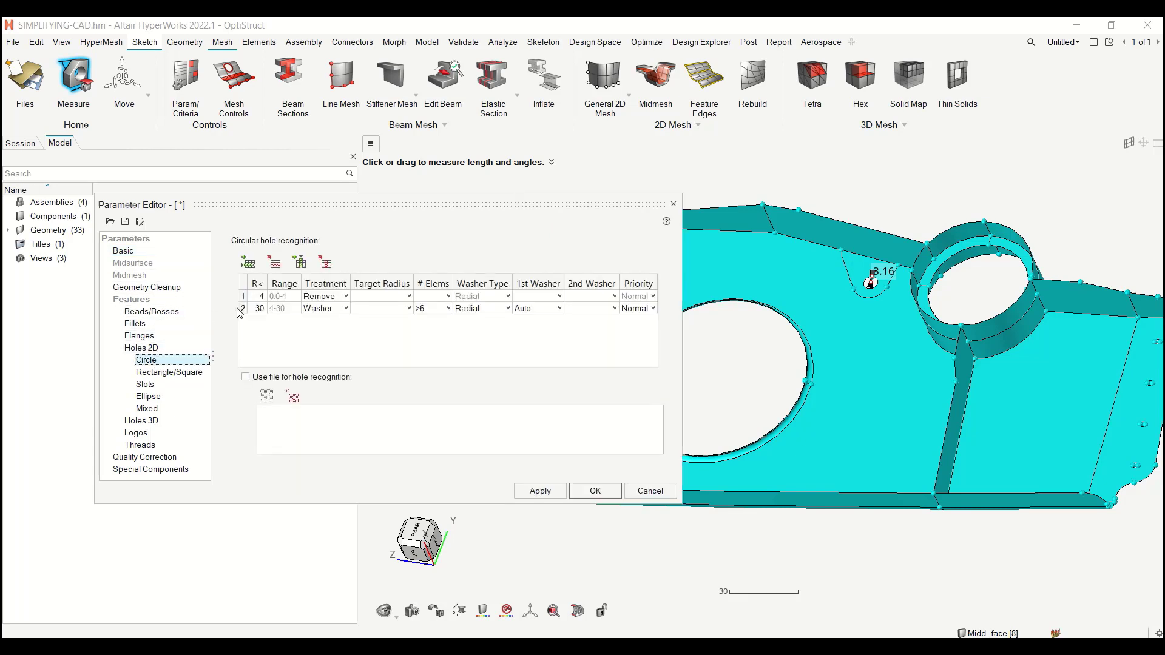
click(243, 296)
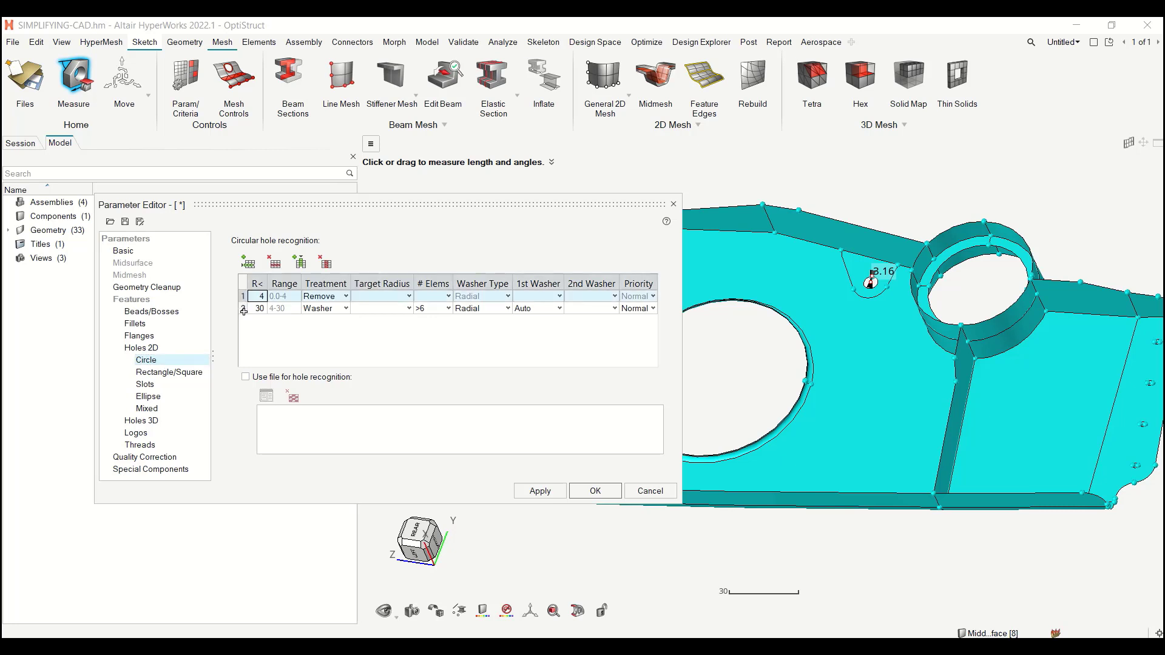
shift+click(243, 309)
click(276, 267)
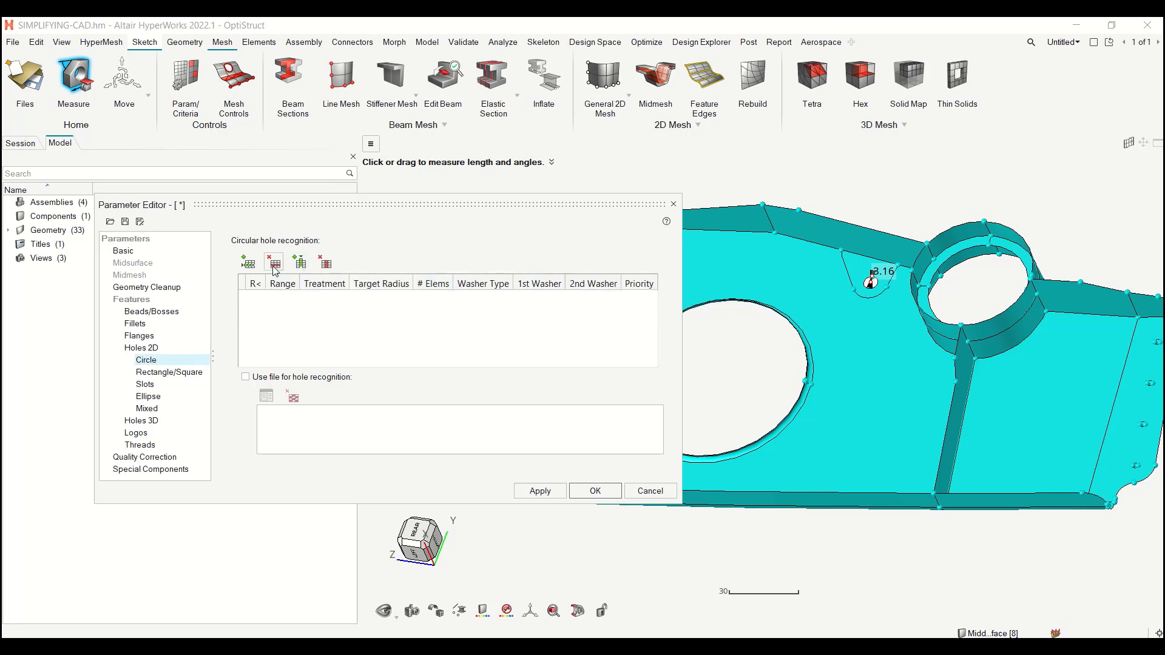
Add a circular hole recognition row for radii below 3 with the treatment Remove and mark
click(249, 267)
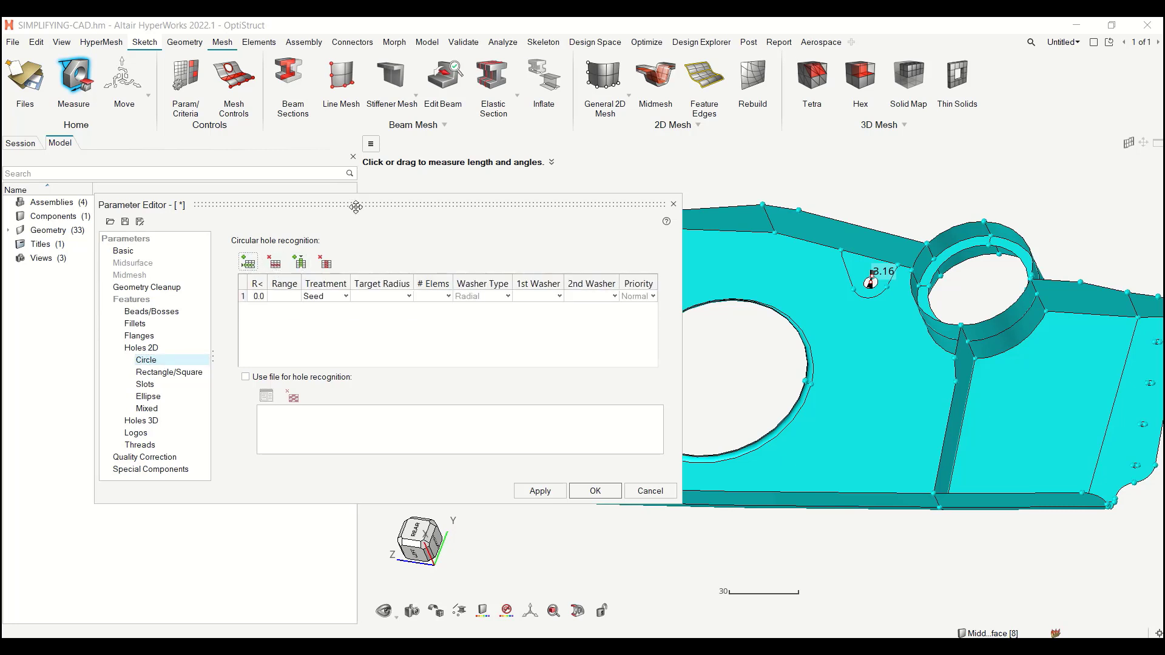
drag(353, 210, 211, 273)
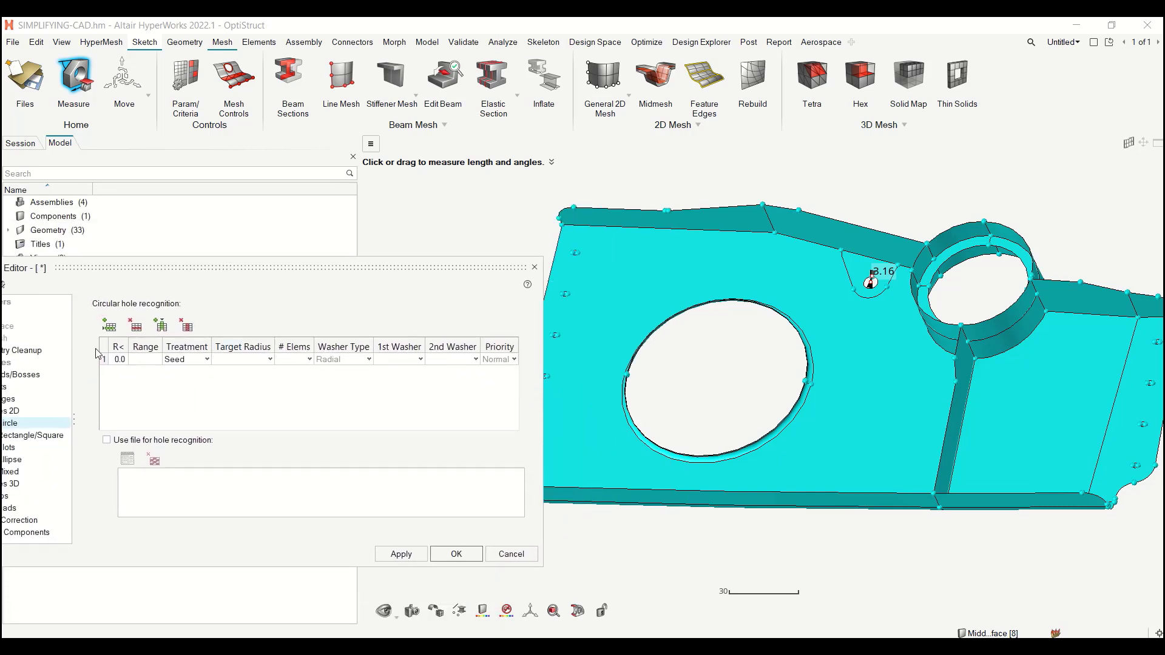
click(122, 359)
text(3)
key(Return)
click(179, 360)
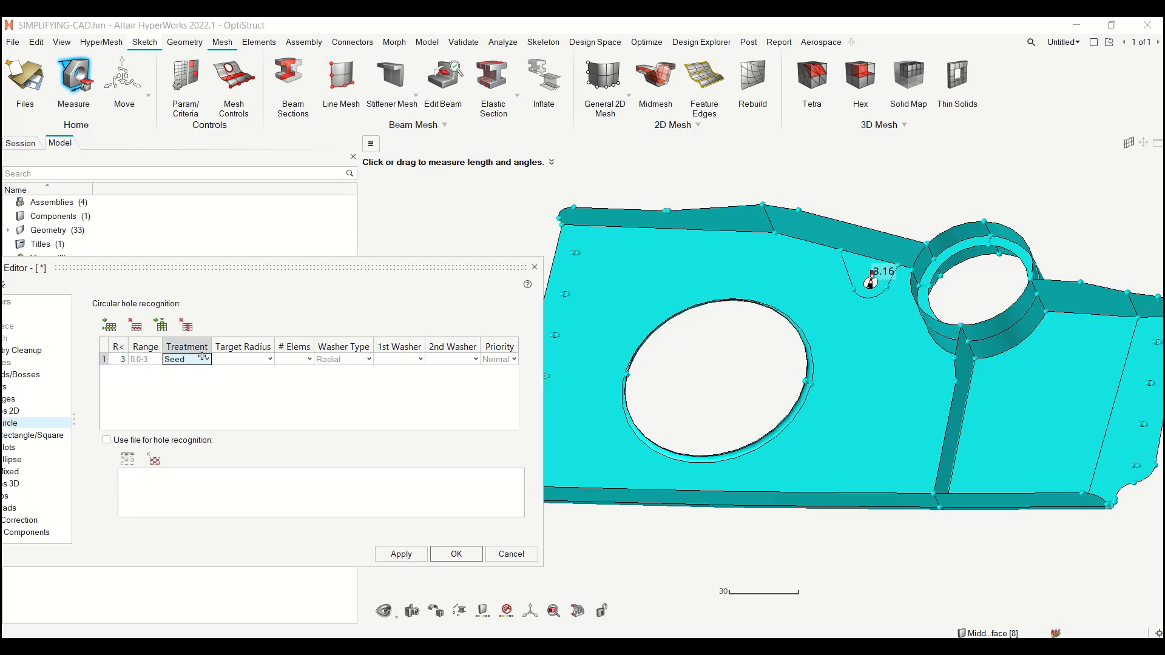
click(207, 360)
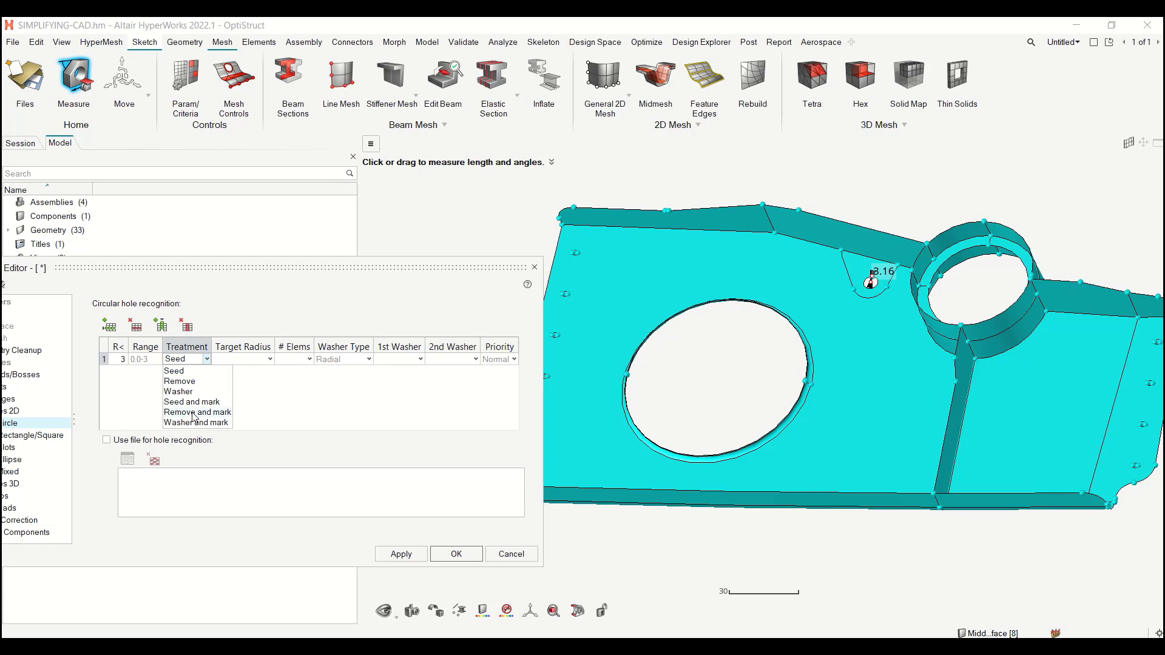
click(194, 414)
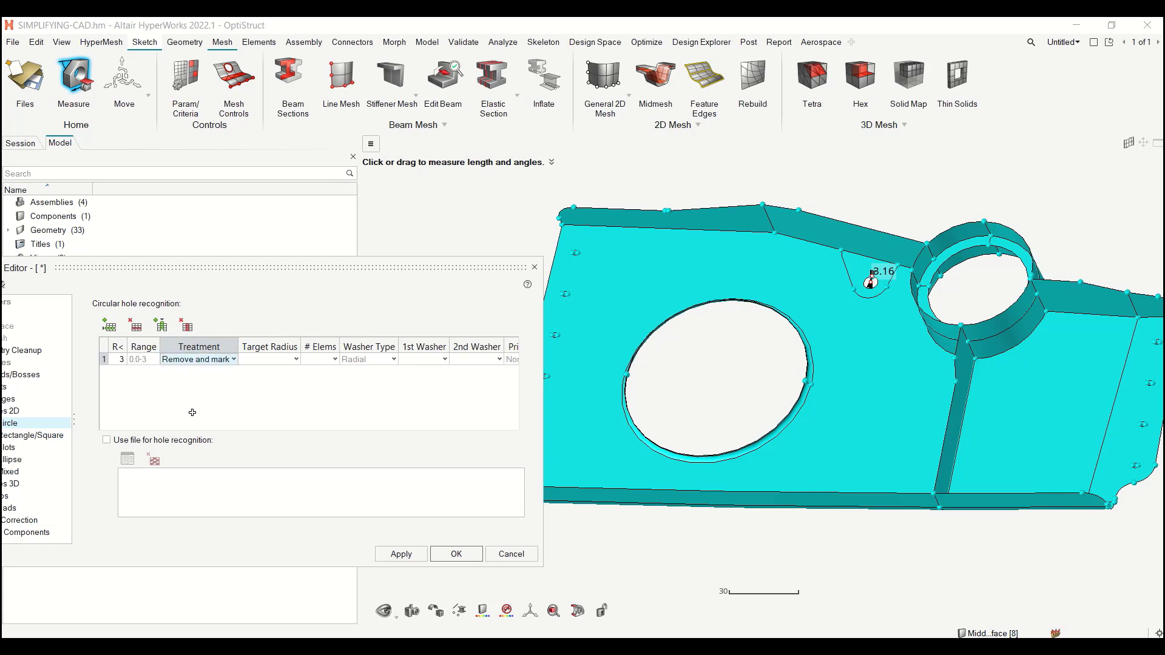
Add a second circular hole recognition row for radii below 50 with the treatment Washer
click(110, 327)
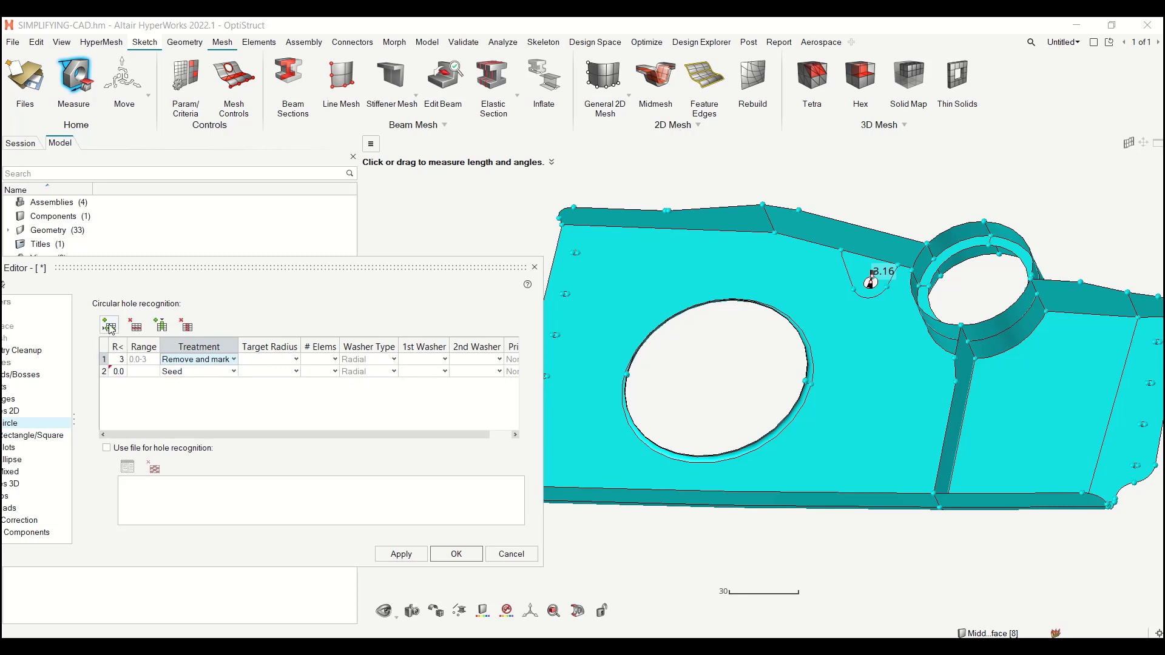
click(134, 371)
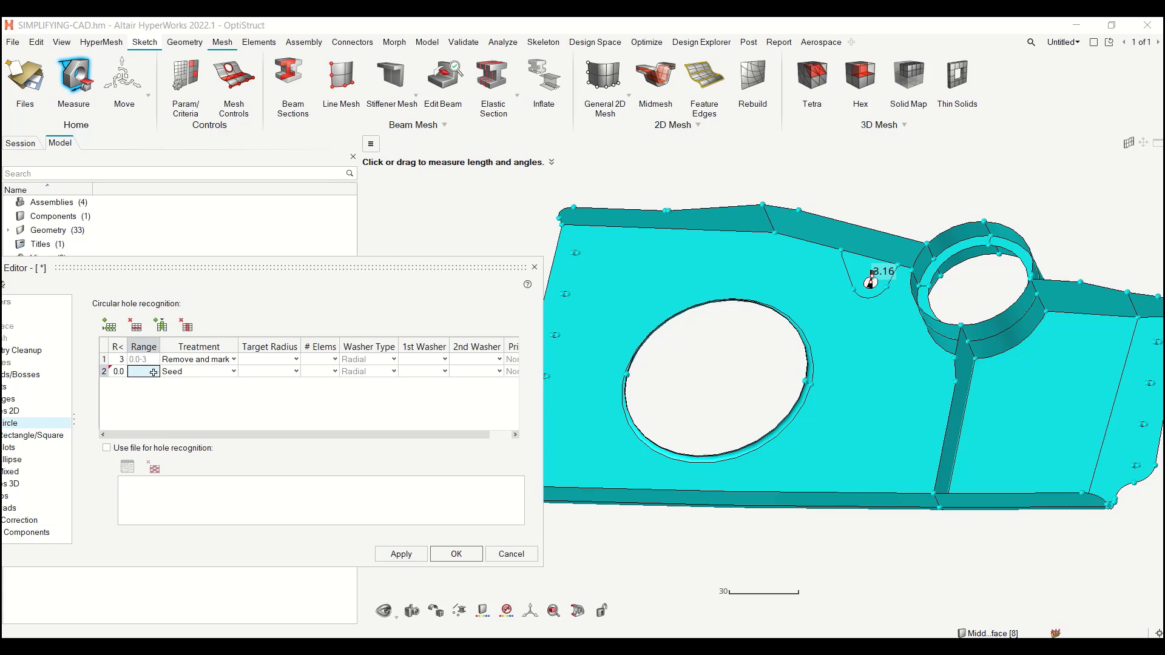
click(117, 372)
text(50)
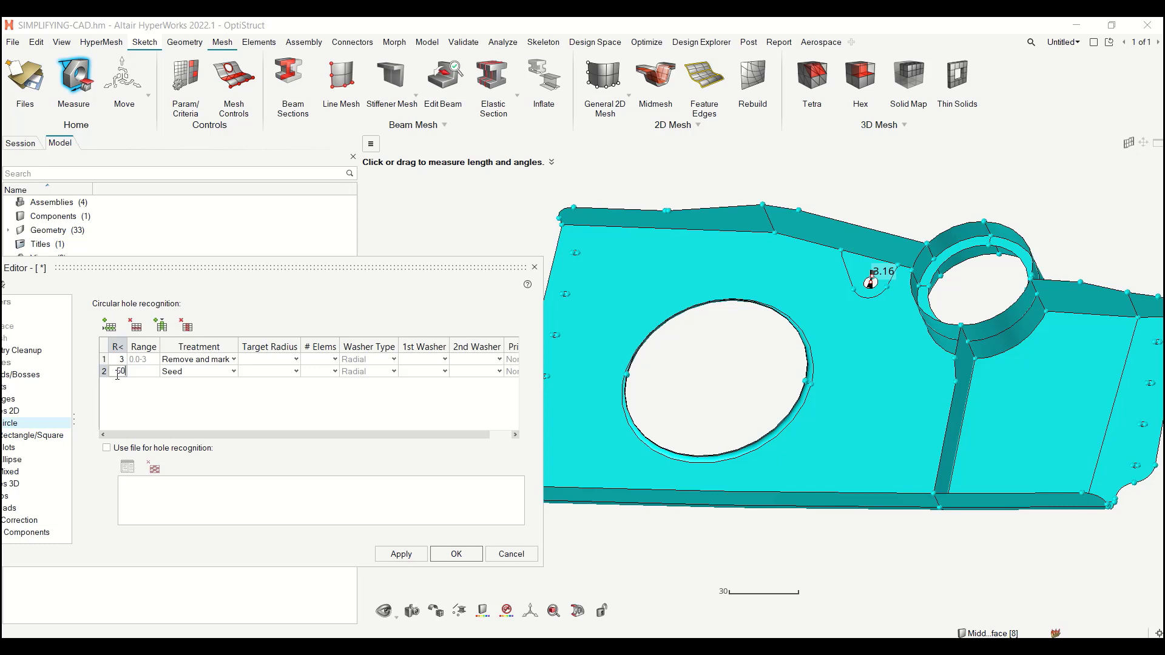
click(215, 372)
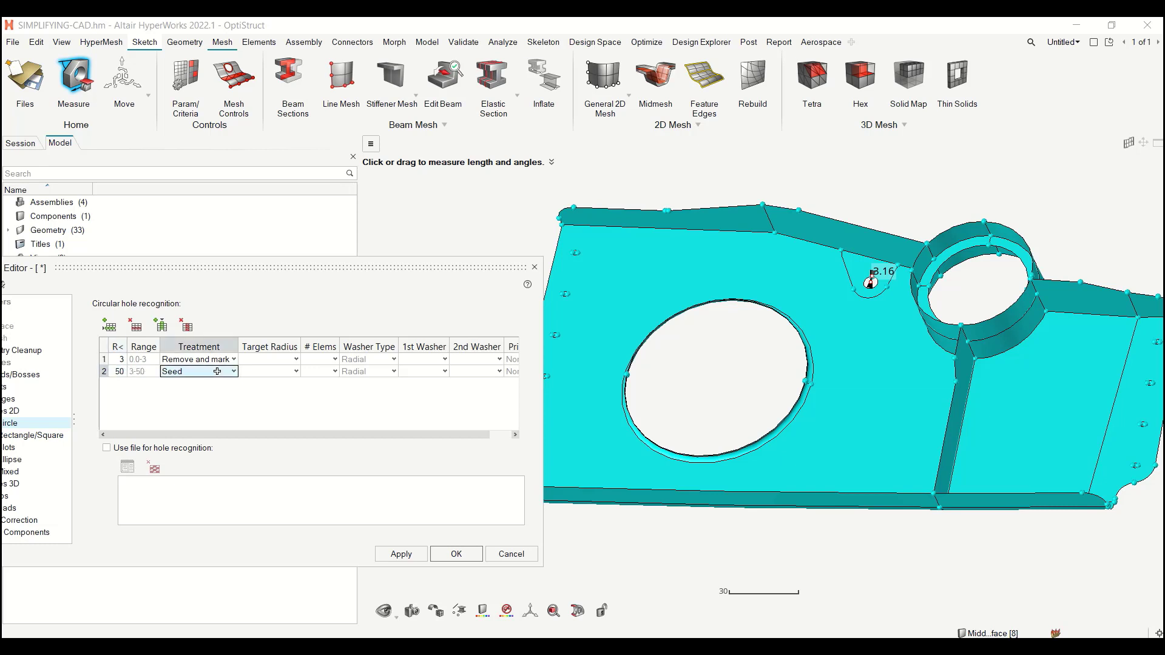
click(234, 371)
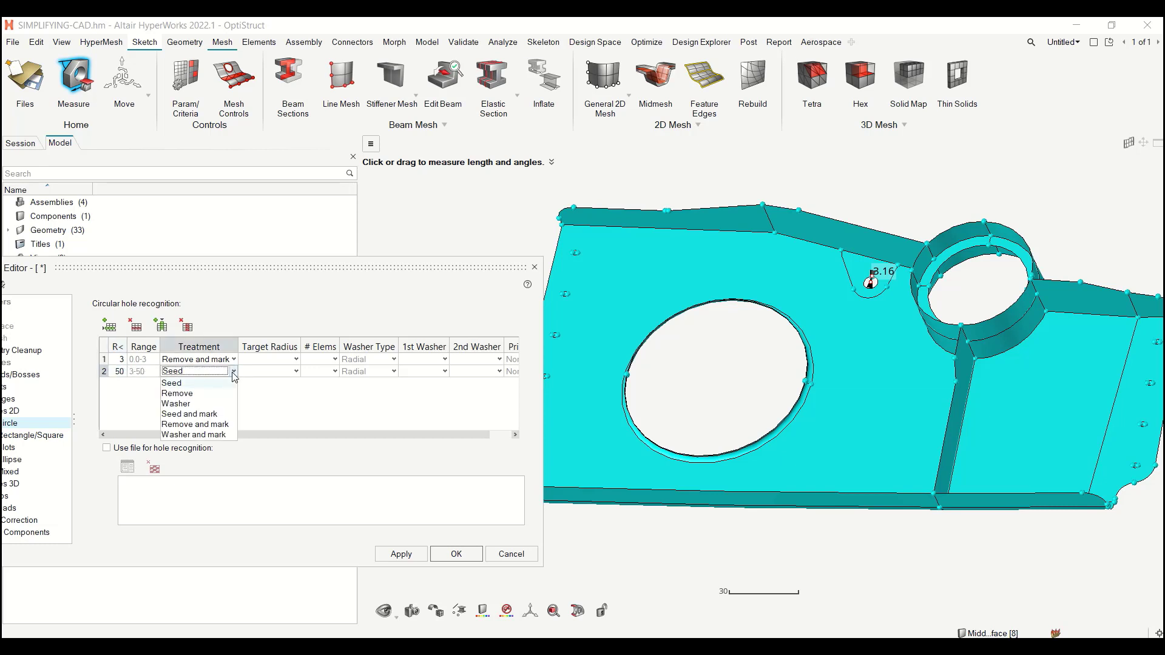
click(202, 404)
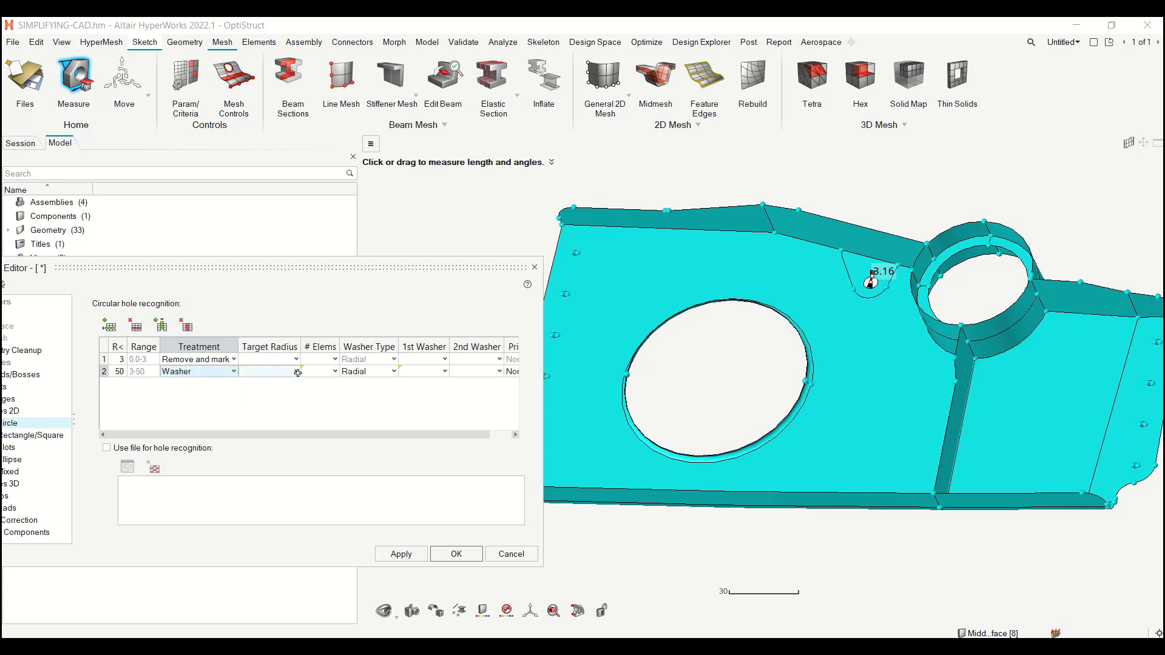
Set the number of elements and the first washer of the 50-radius circular hole row to Auto
click(297, 372)
click(297, 372)
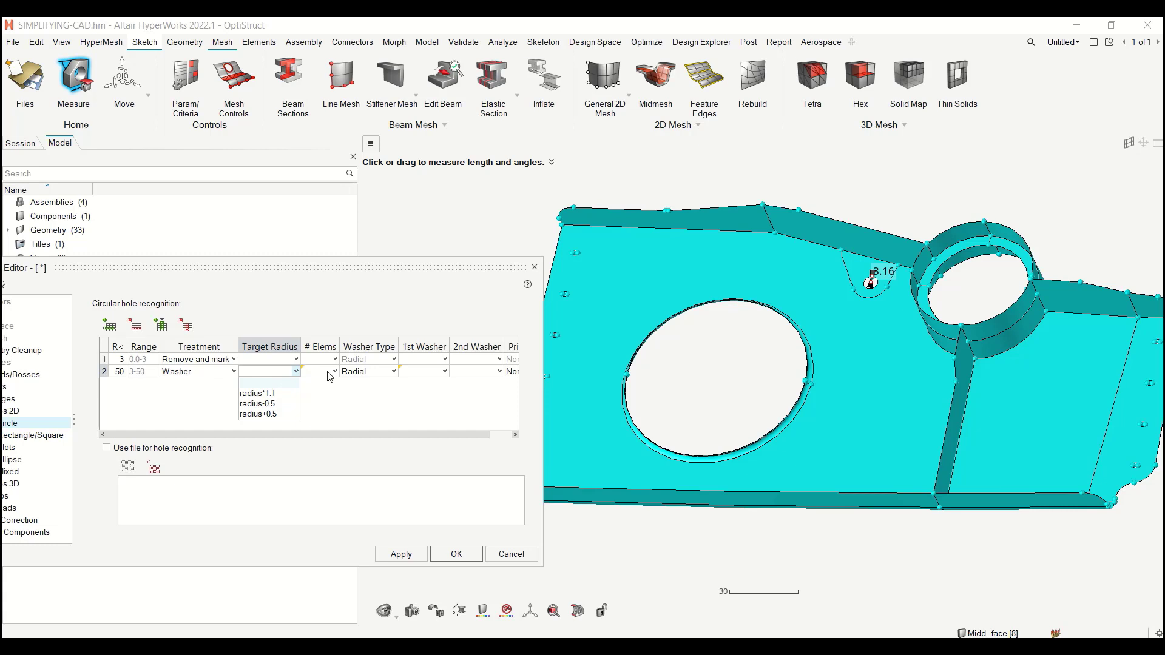
click(328, 373)
click(331, 370)
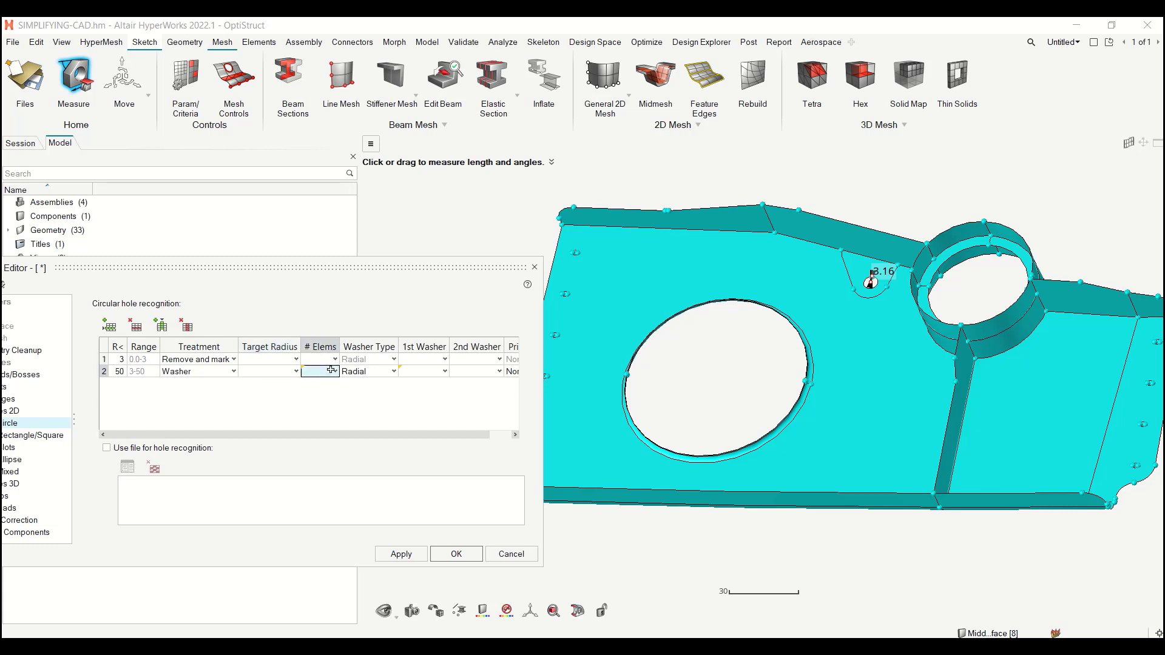
click(335, 371)
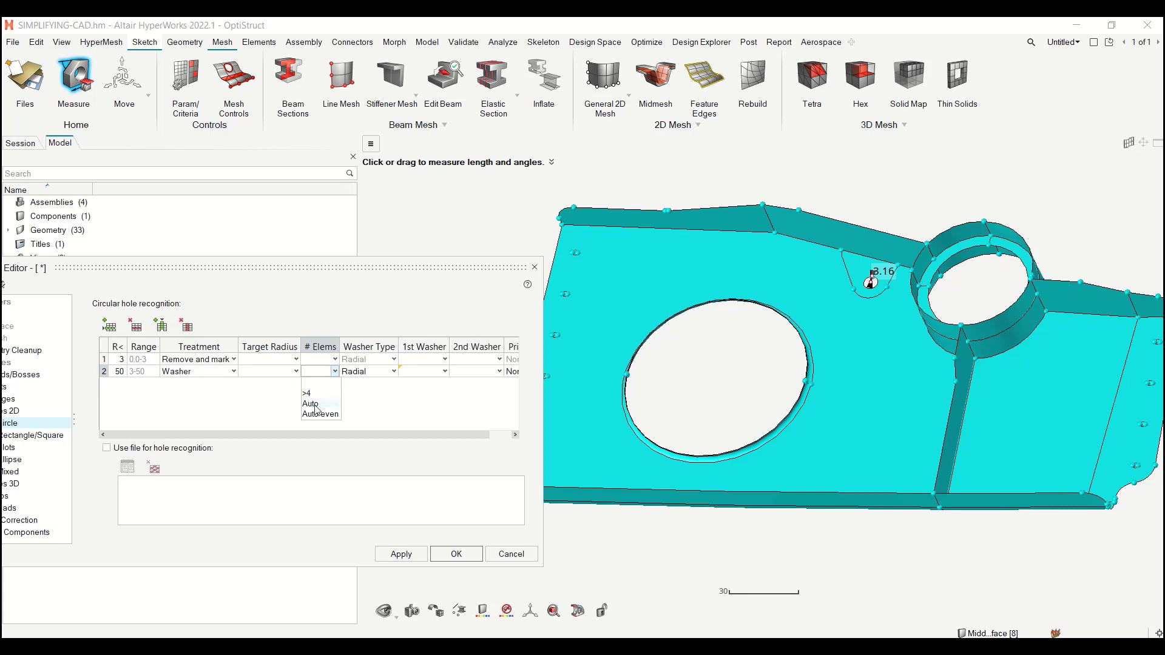
click(315, 410)
click(425, 372)
click(461, 374)
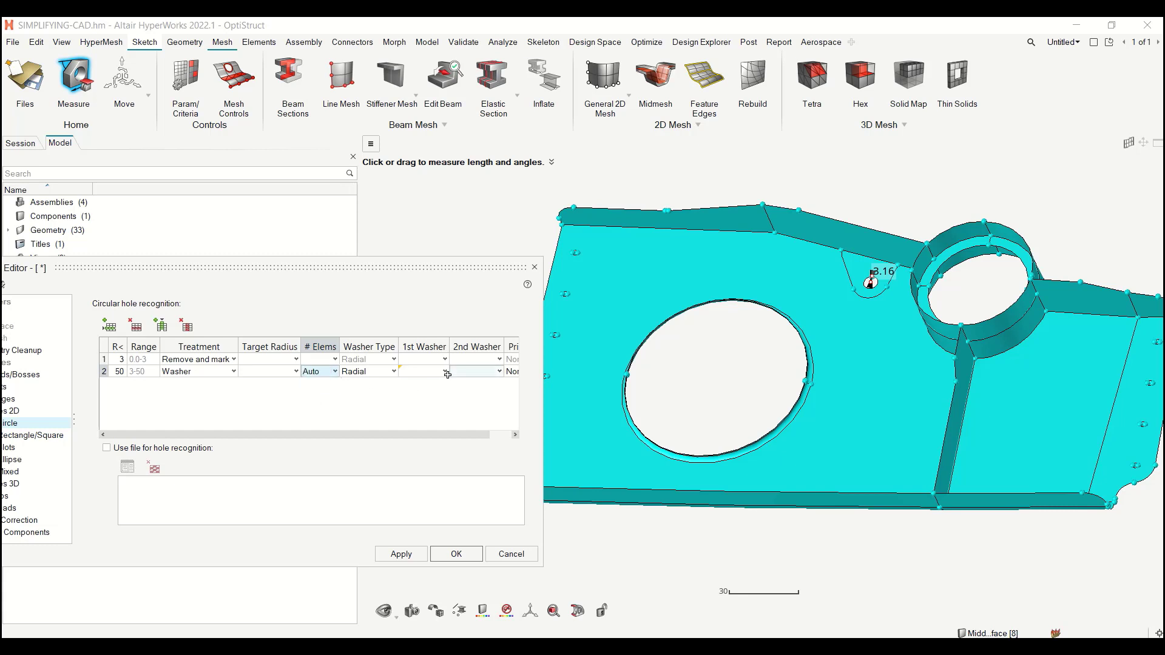
click(448, 375)
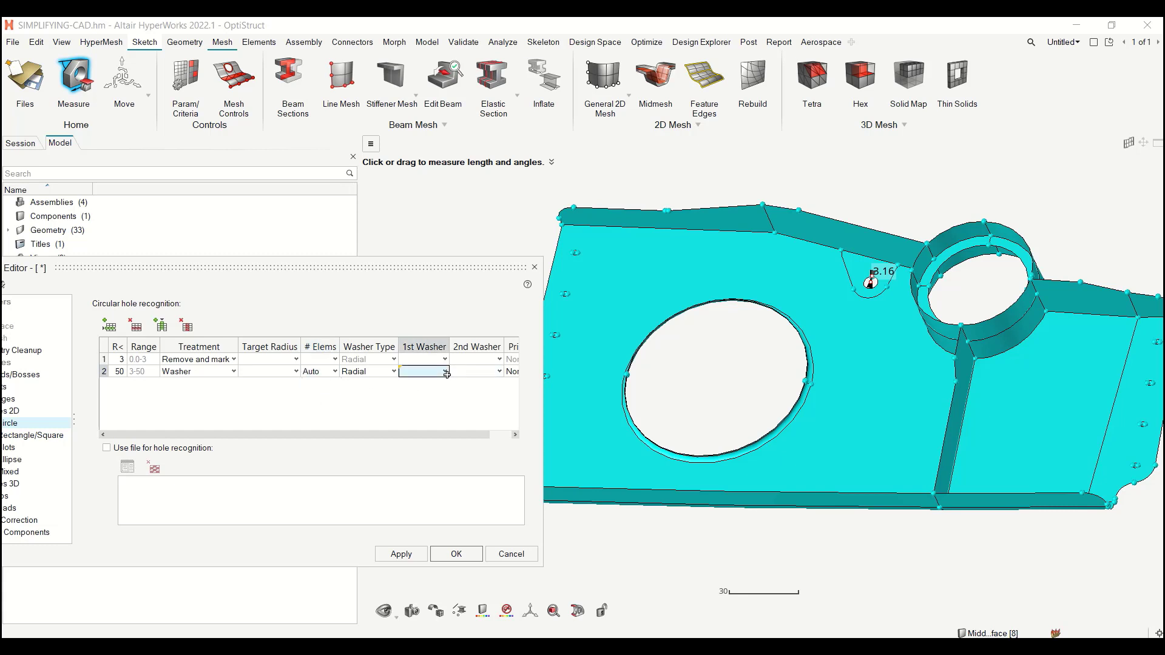
click(447, 376)
click(446, 377)
click(419, 386)
Check the mixed shape hole settings, return to the circular hole settings and apply the parameter changes
double_click(420, 267)
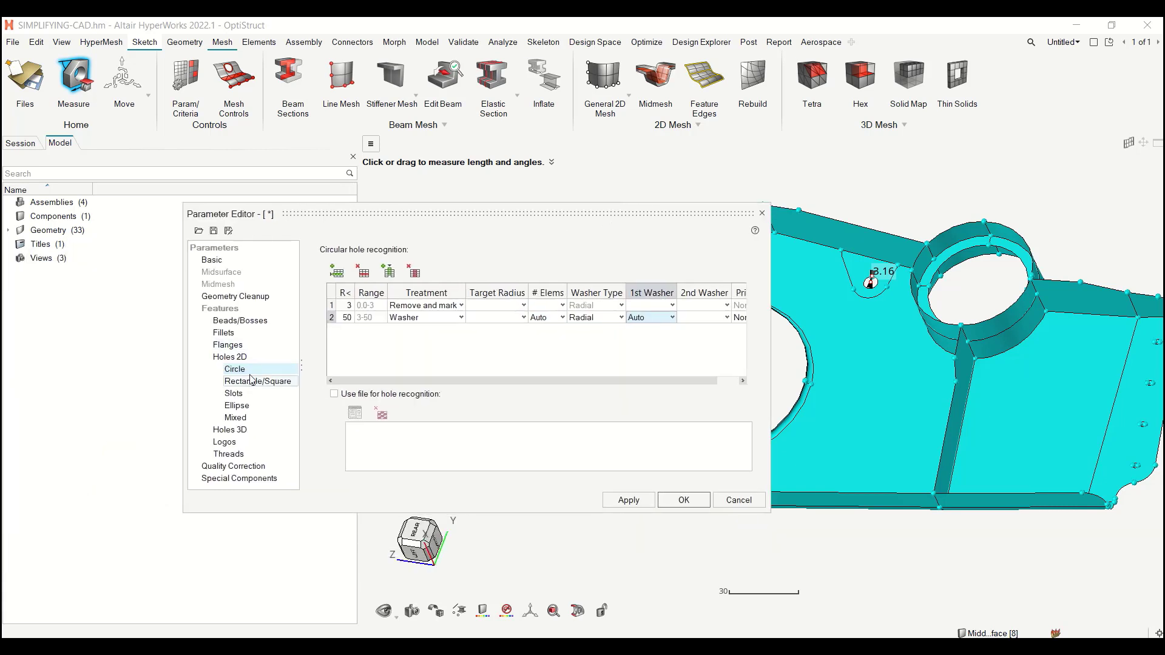
click(239, 418)
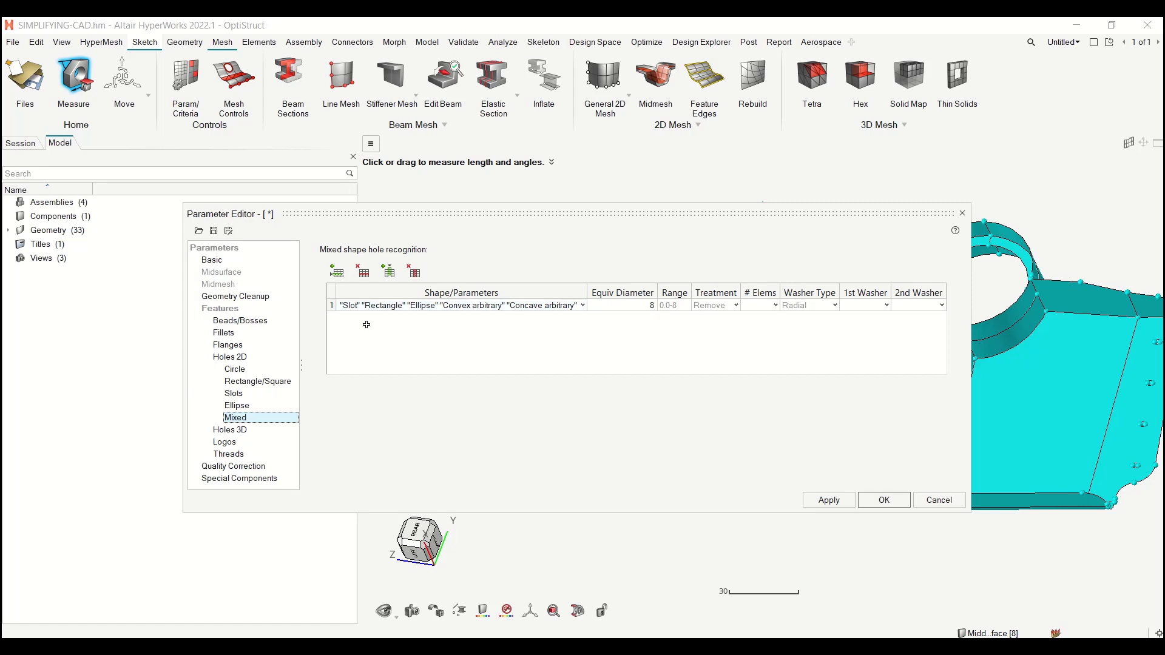
click(239, 371)
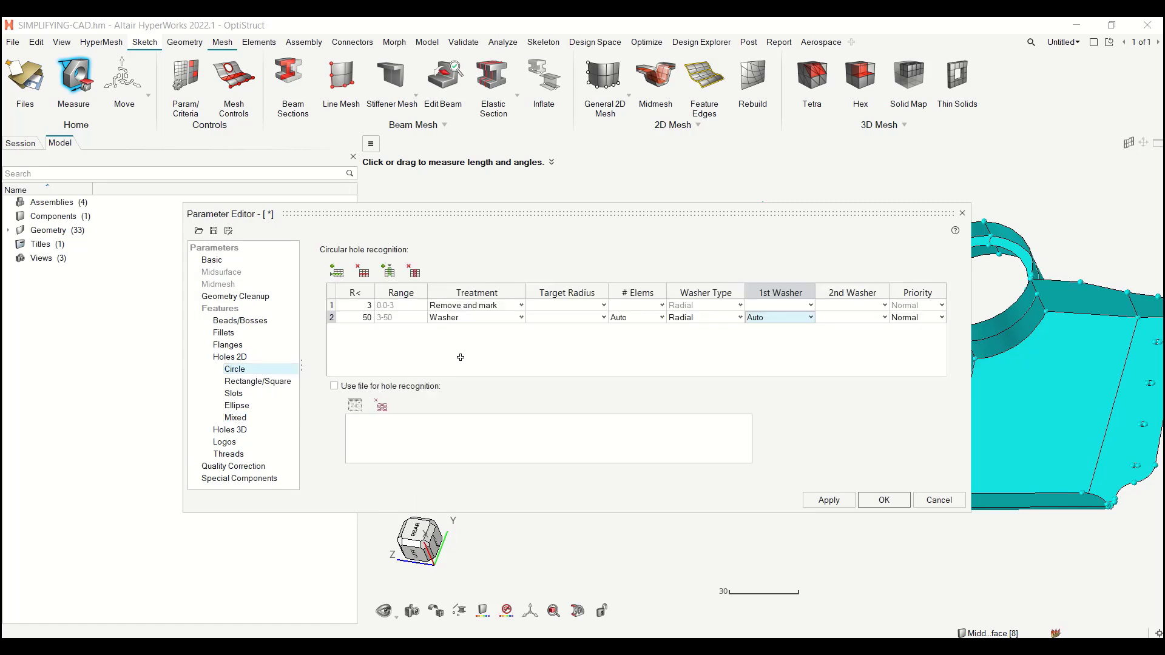
click(849, 501)
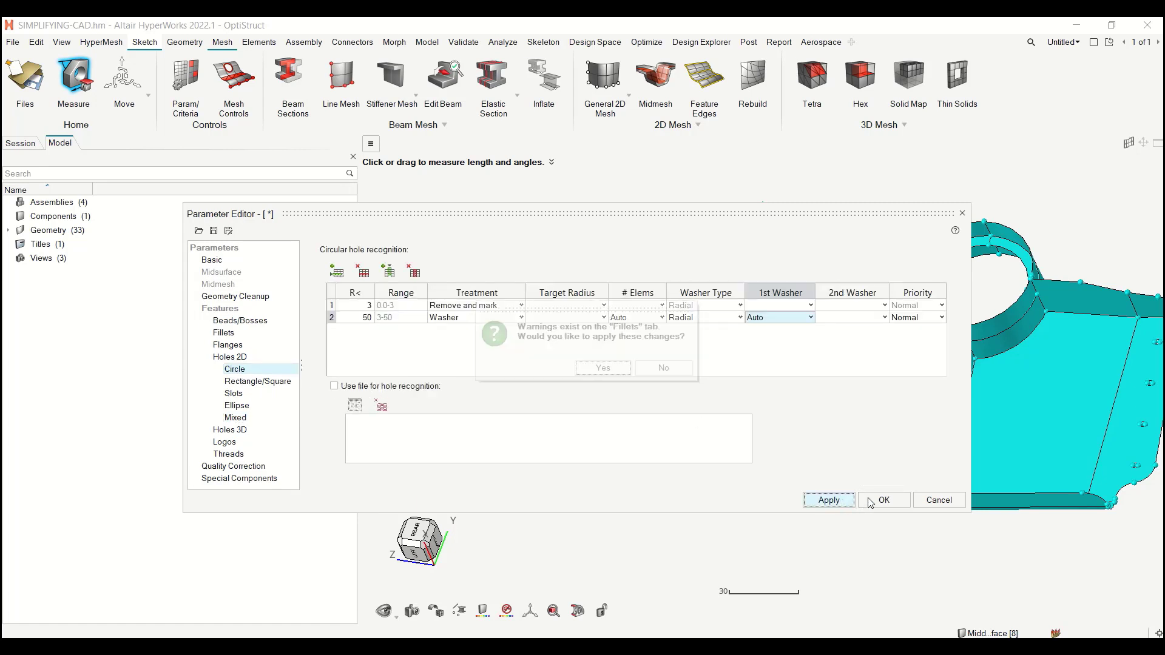
click(615, 370)
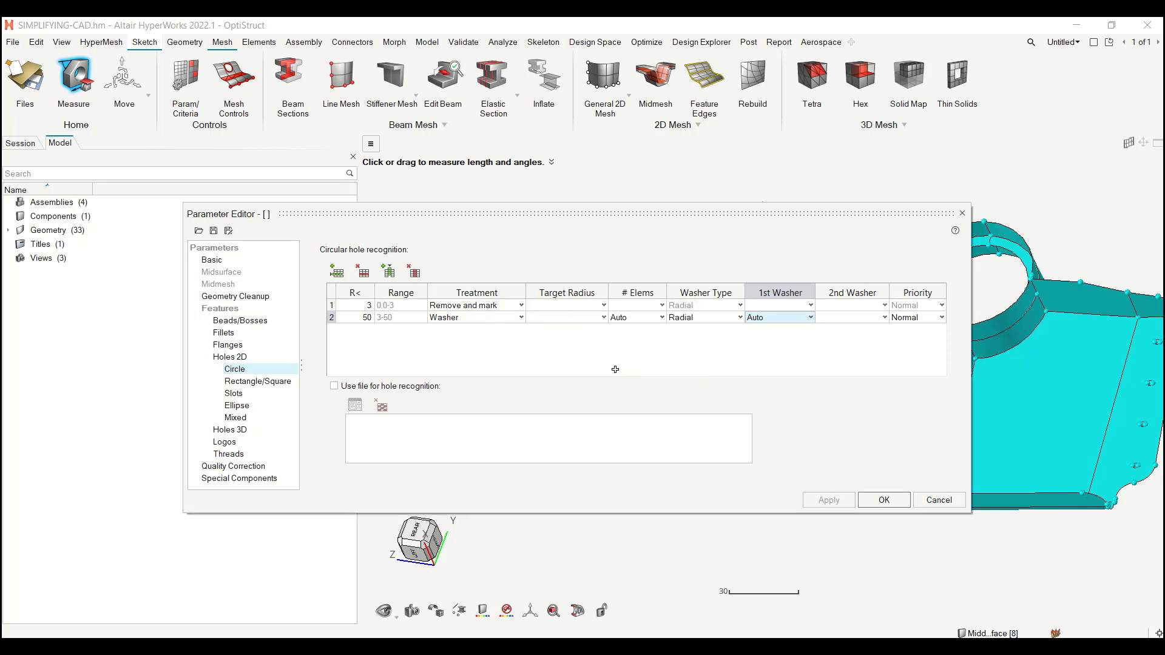
Set the radius limit for removing edge fillets to 2, then apply and accept the meshing parameters
click(224, 334)
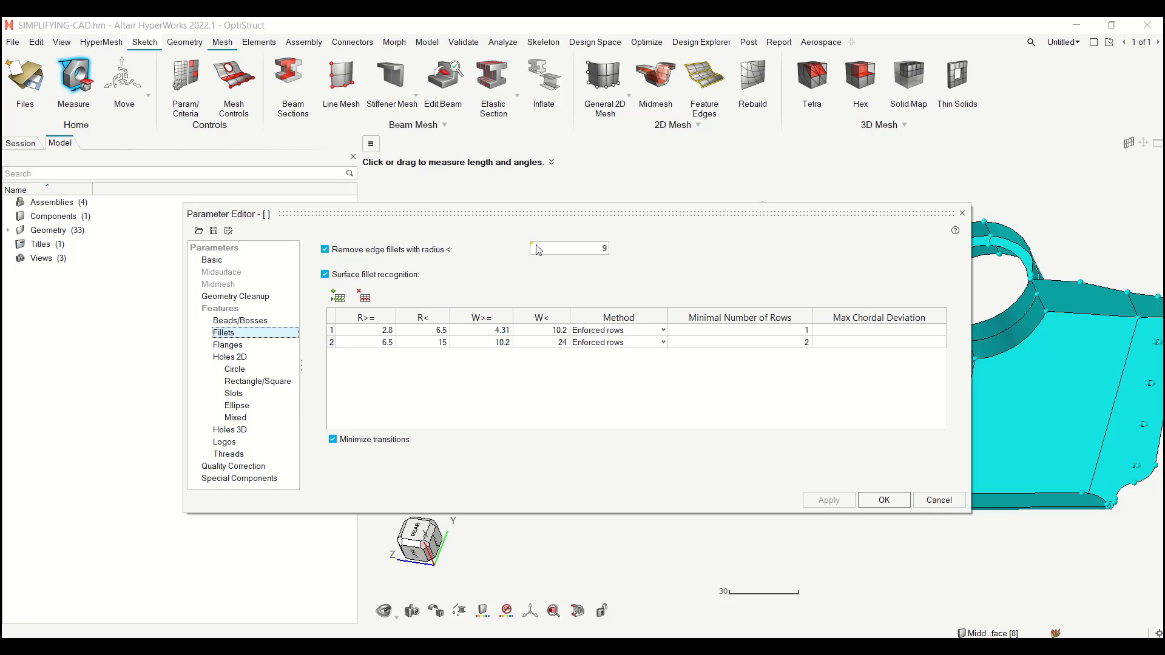
mouse_move(531, 245)
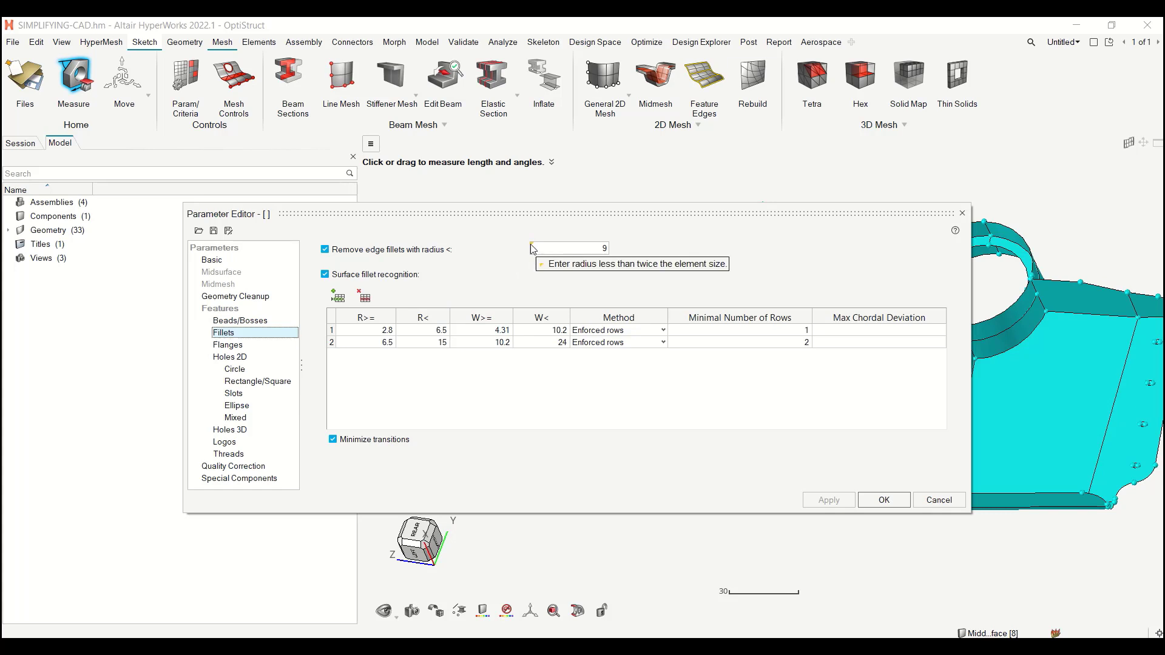
click(557, 250)
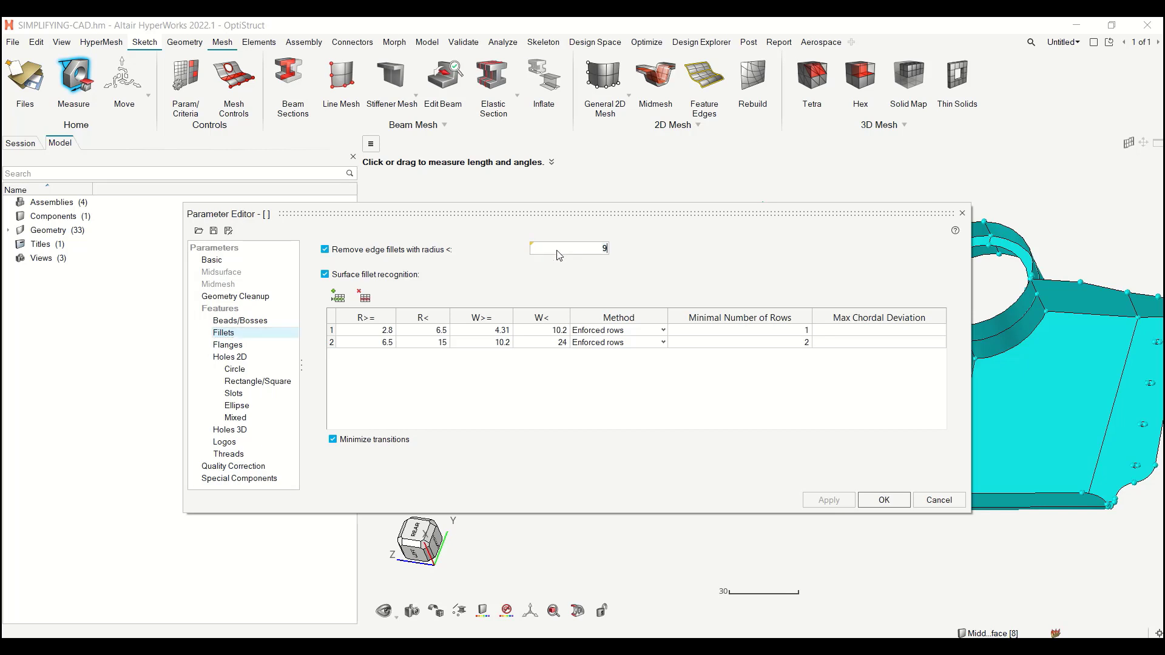
key(BackSpace)
text(21)
key(BackSpace)
click(829, 500)
click(884, 500)
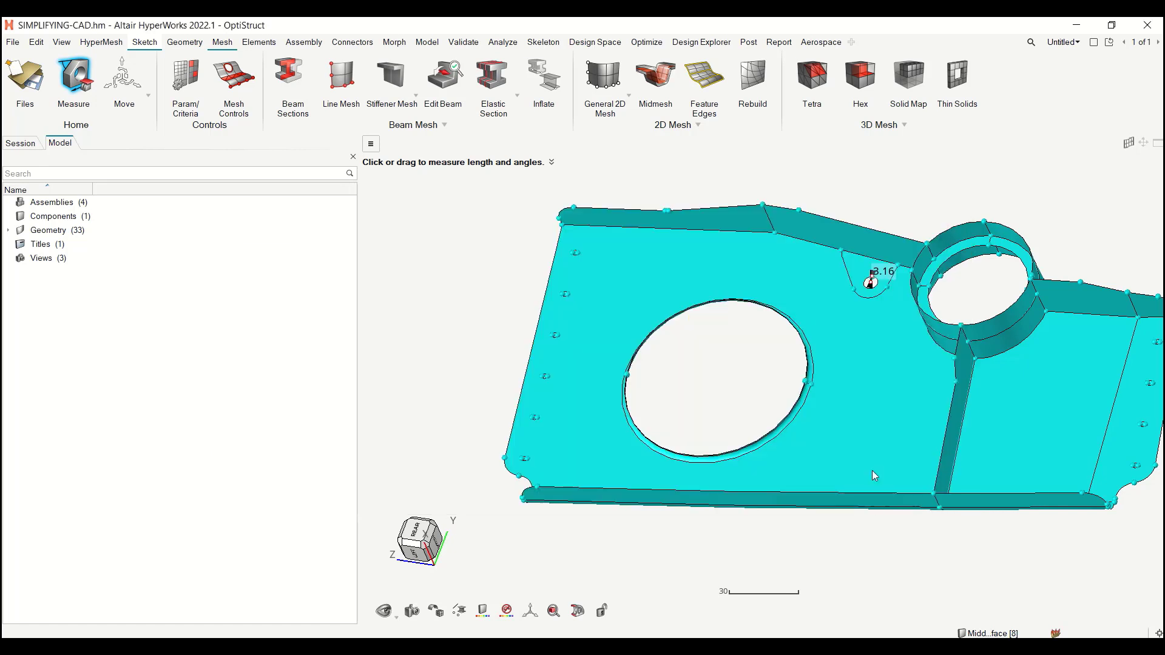
Batch mesh all surfaces of the bracket midsurface with the BatchMesher
scroll(491, 325, down, 3)
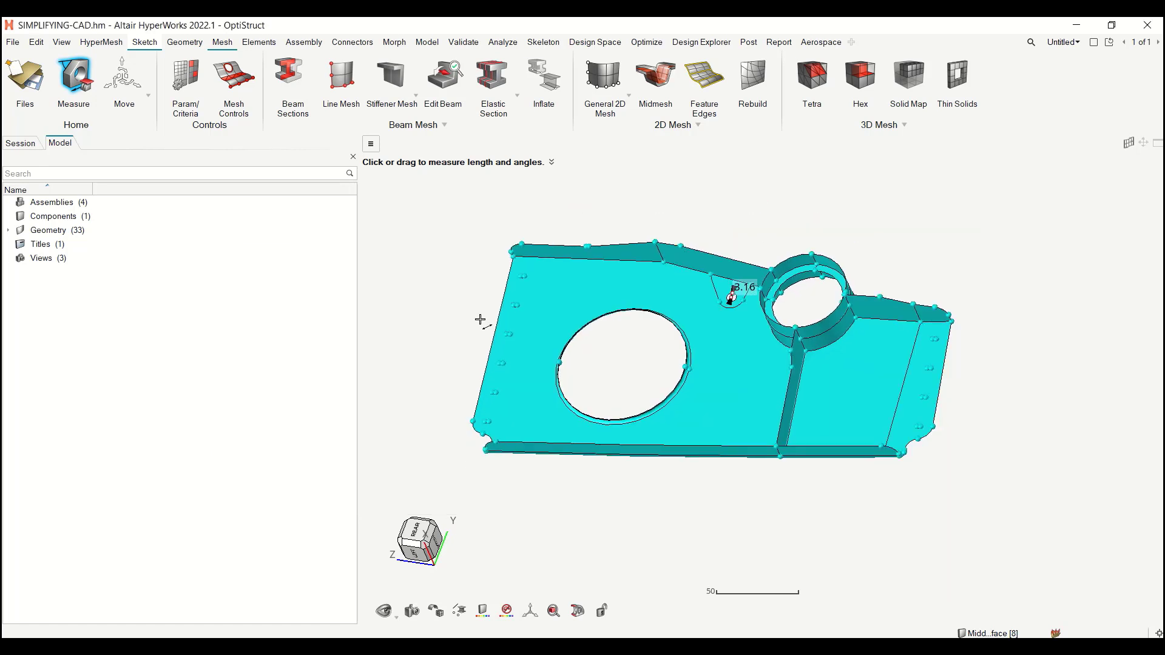
scroll(479, 320, up, 1)
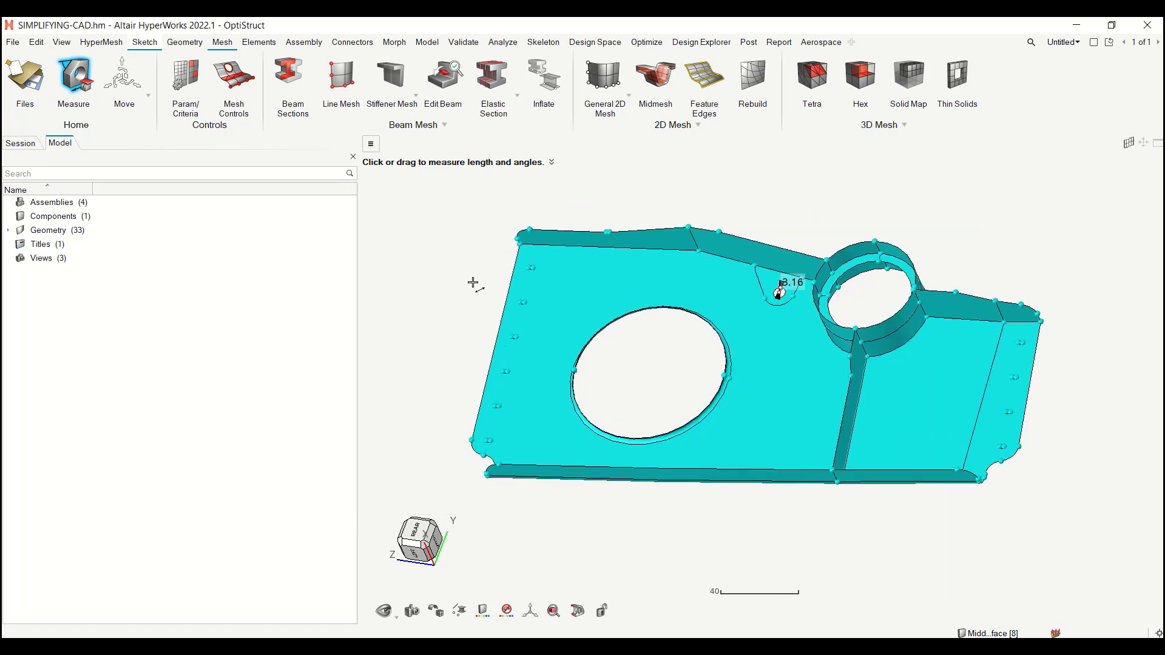
click(629, 96)
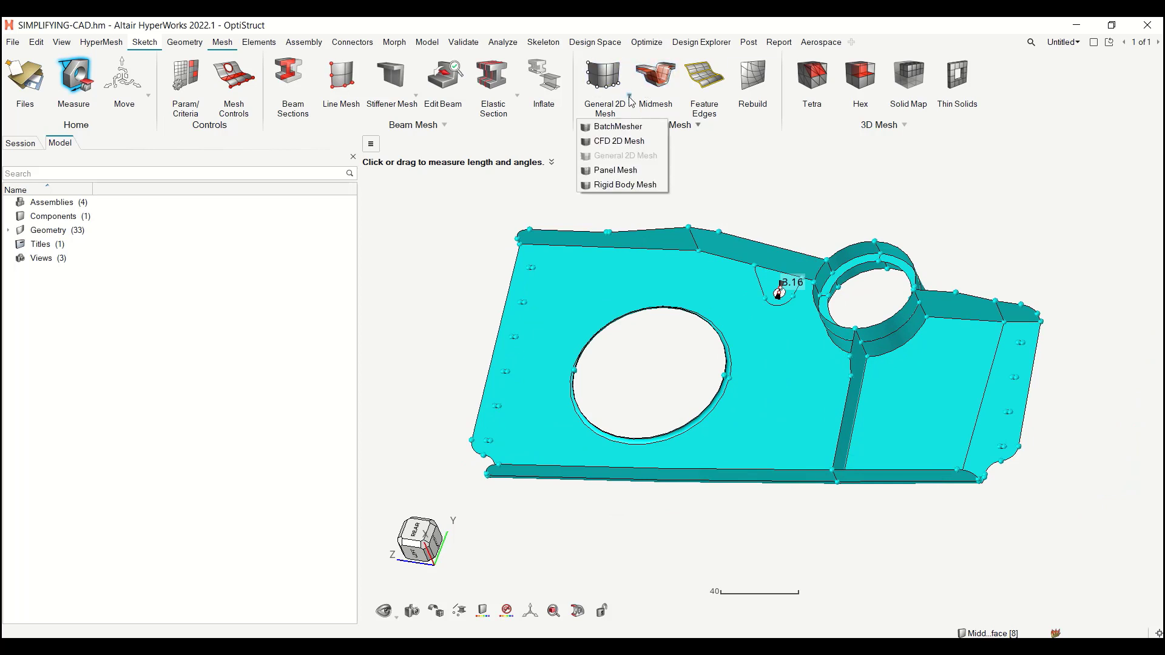
click(618, 126)
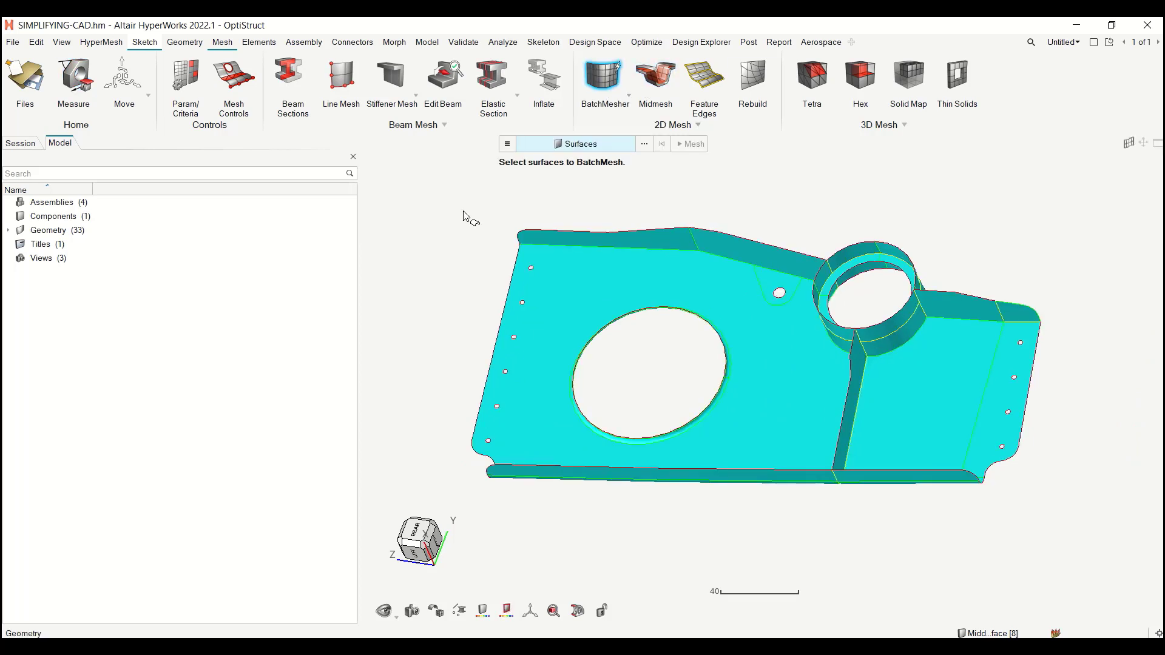
drag(464, 214, 1002, 522)
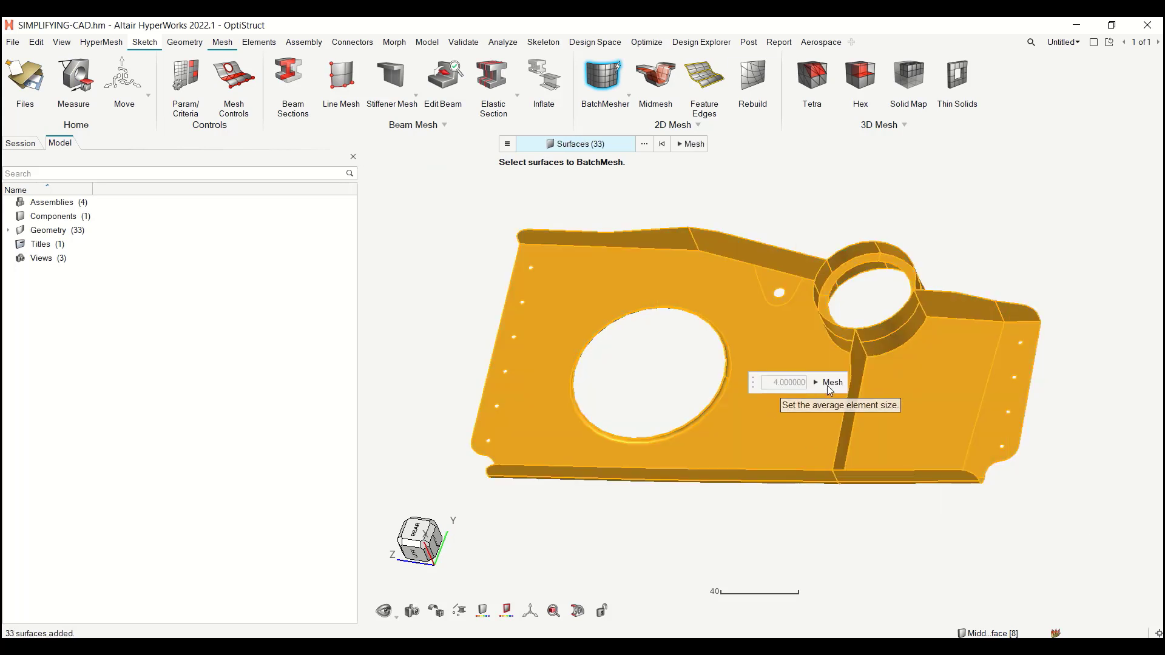
click(831, 383)
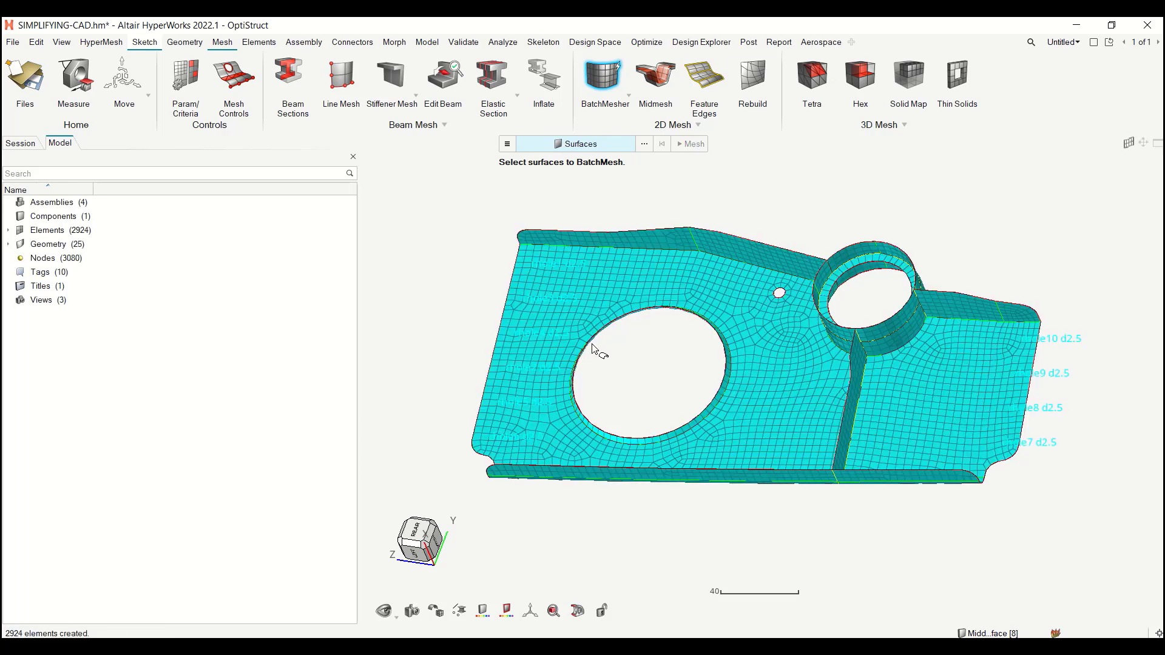
Examine the generated mesh where the small edge holes were, around the large opening and around the tab hole
right_drag(440, 261, 453, 267)
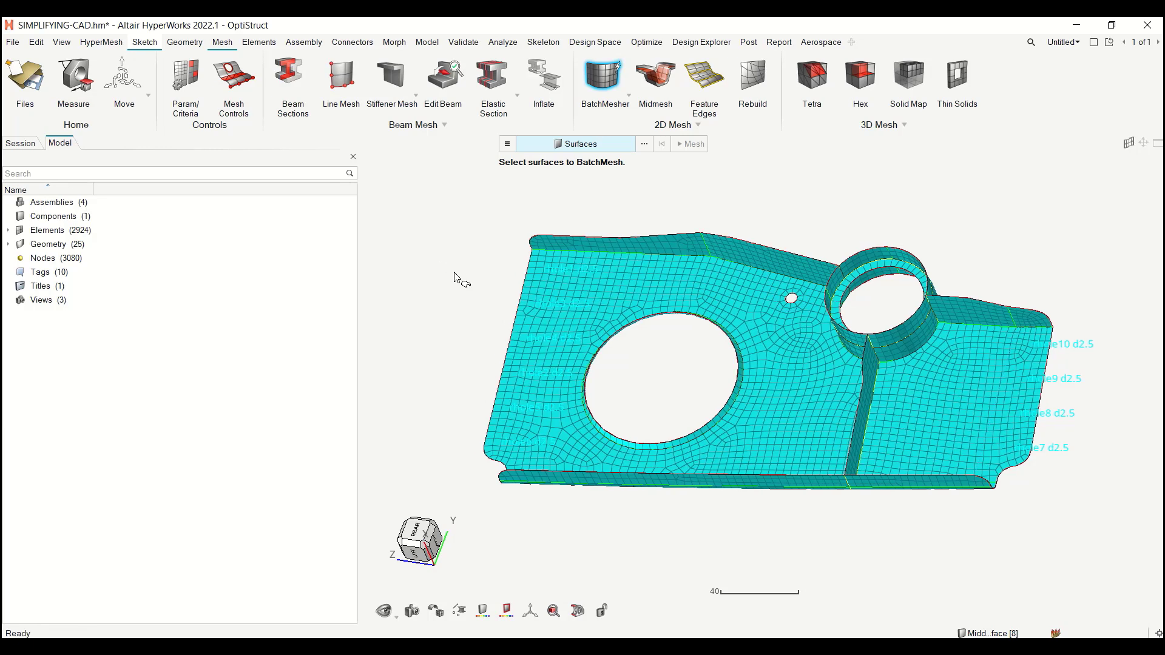
middle_drag(455, 274, 539, 269)
scroll(640, 288, up, 5)
scroll(908, 375, down, 6)
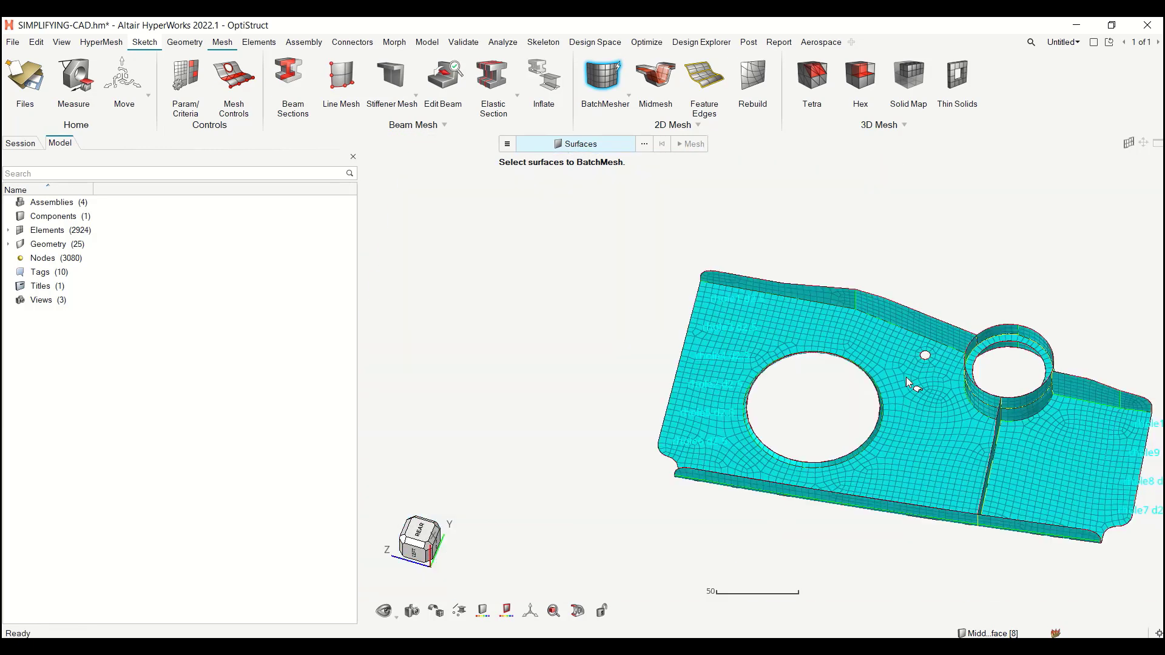
middle_drag(847, 385, 816, 389)
scroll(704, 370, up, 8)
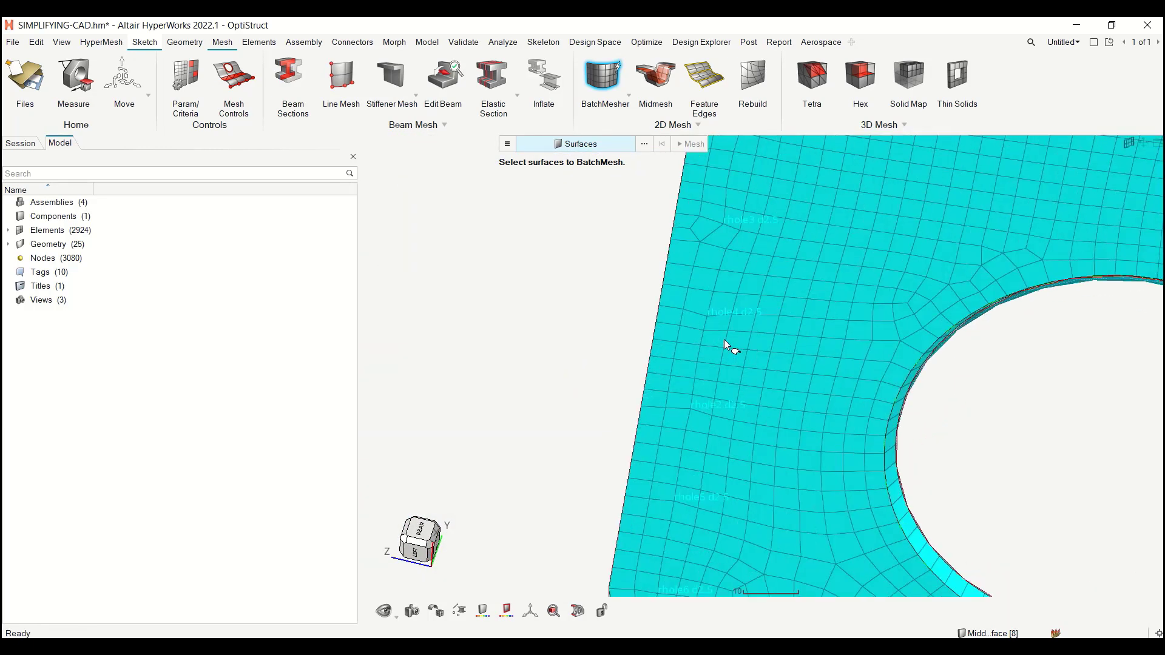
scroll(725, 340, up, 3)
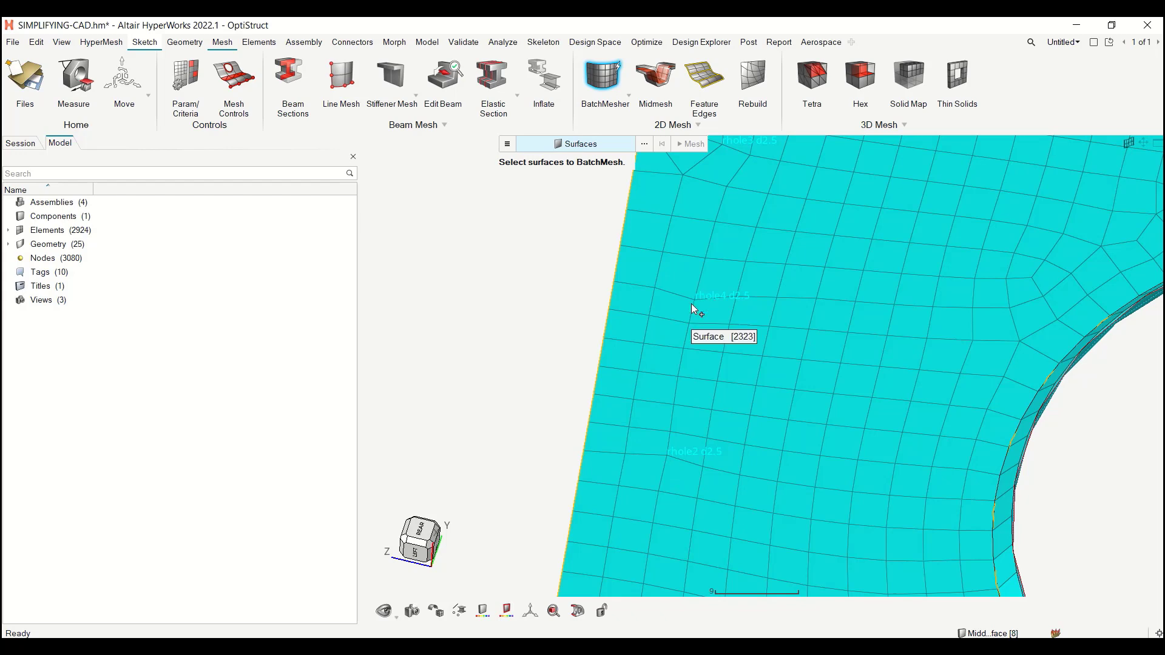
scroll(695, 301, down, 10)
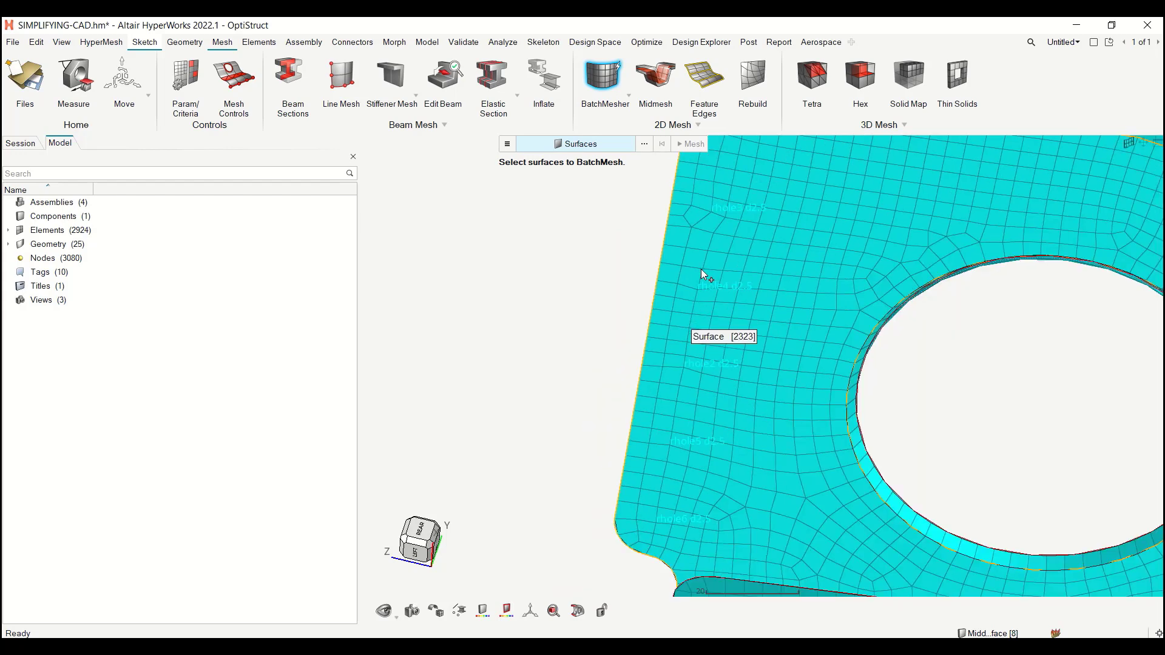
ctrl+right_drag(807, 304, 692, 294)
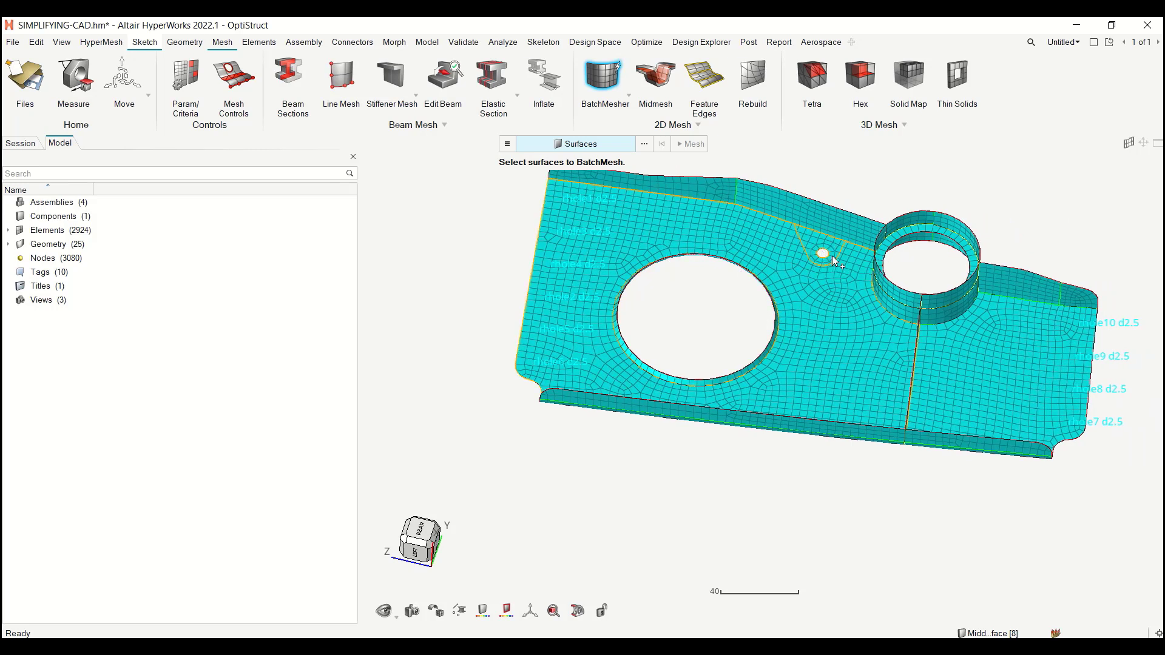
scroll(504, 246, up, 5)
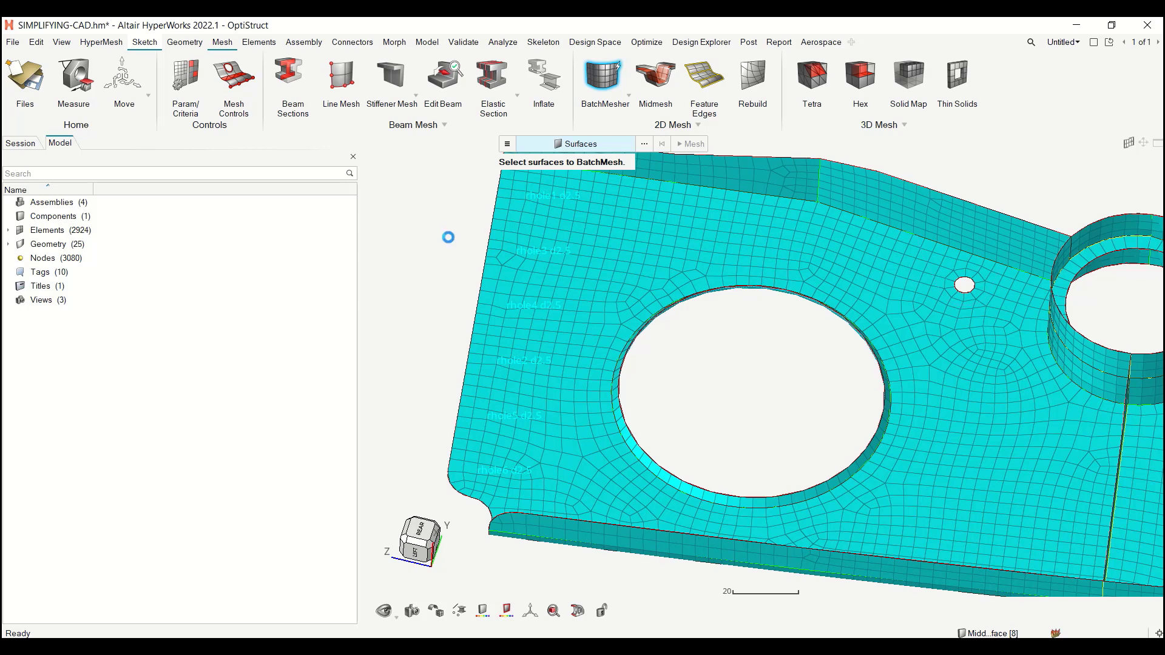
Undo the batch mesh and check the flat feature suppression setting in the geometry cleanup parameters
key(ctrl+z)
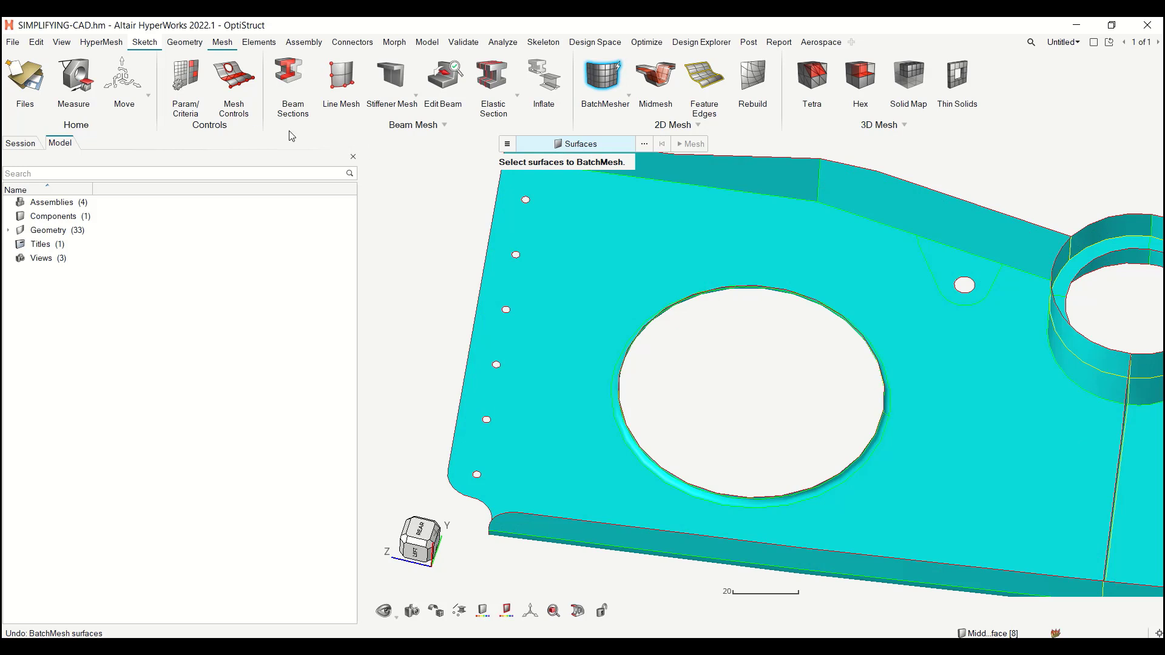
click(182, 76)
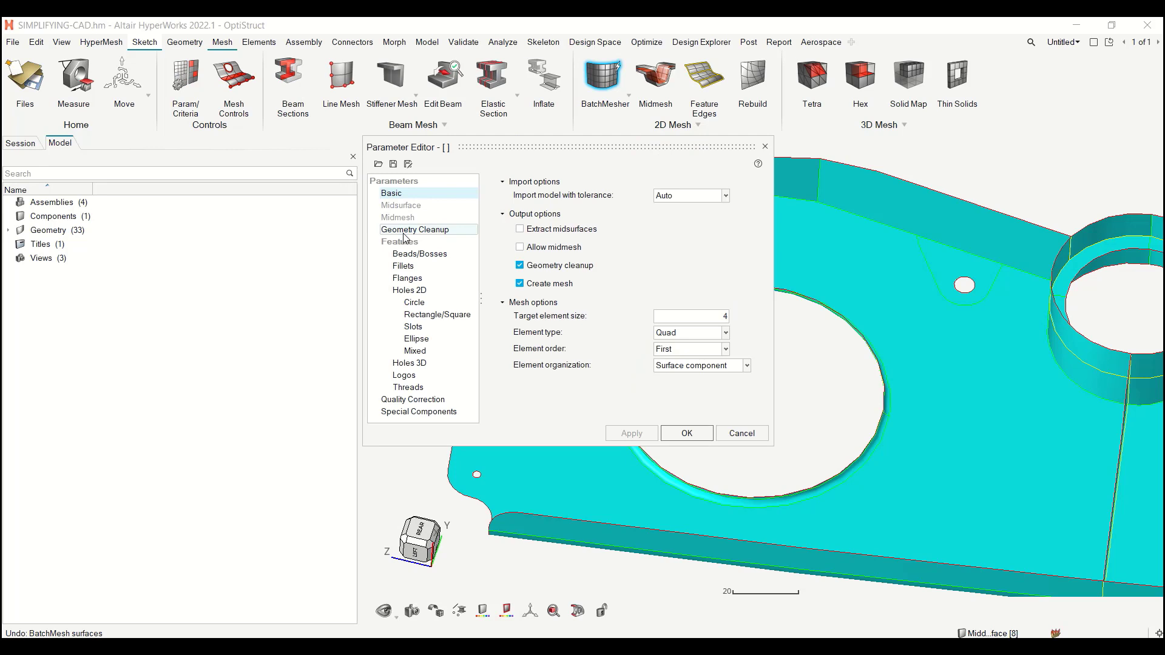
click(405, 231)
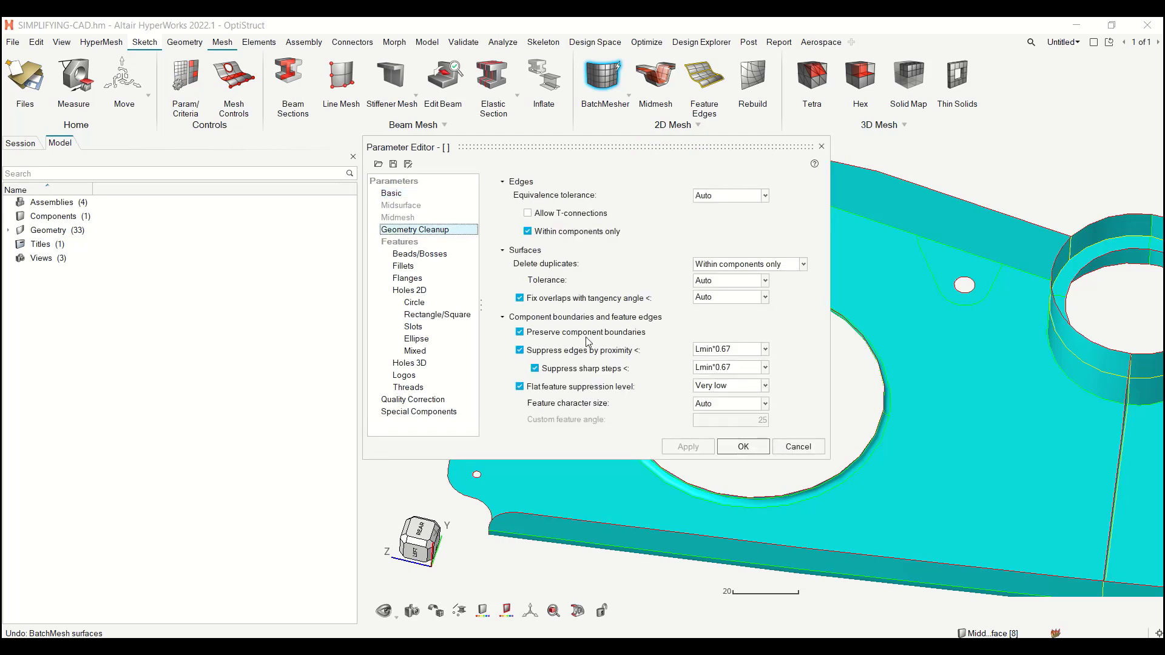
mouse_move(576, 391)
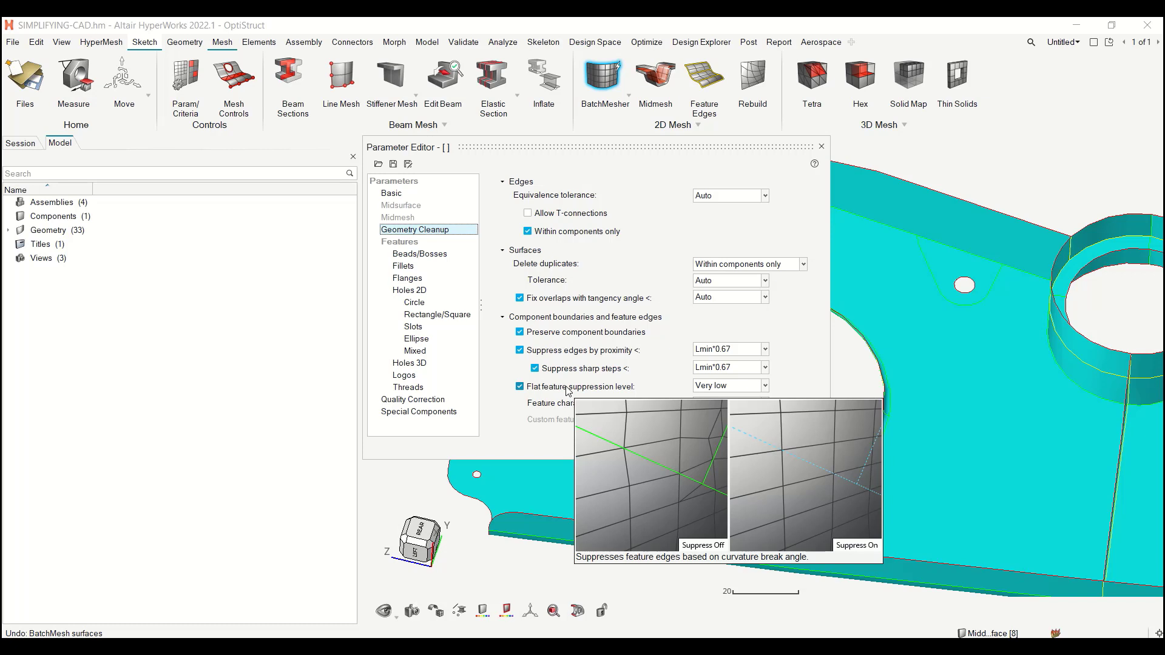
click(822, 147)
Mark the three surface edges outlining the tab around the small hole as preserved edges
click(198, 44)
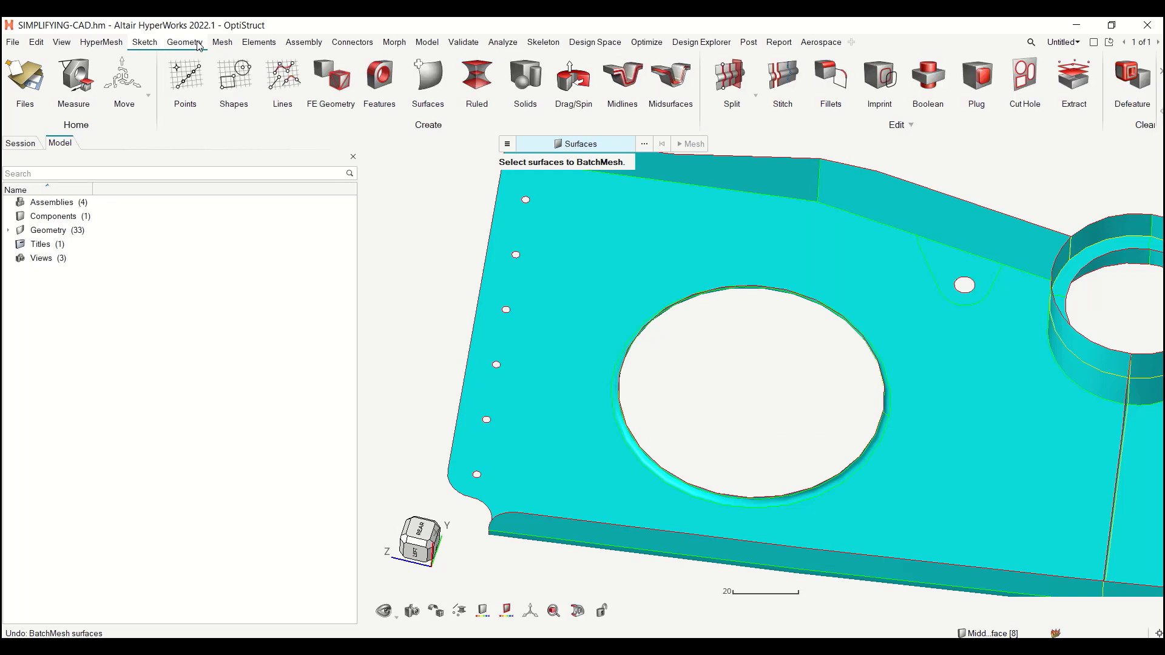
click(1161, 75)
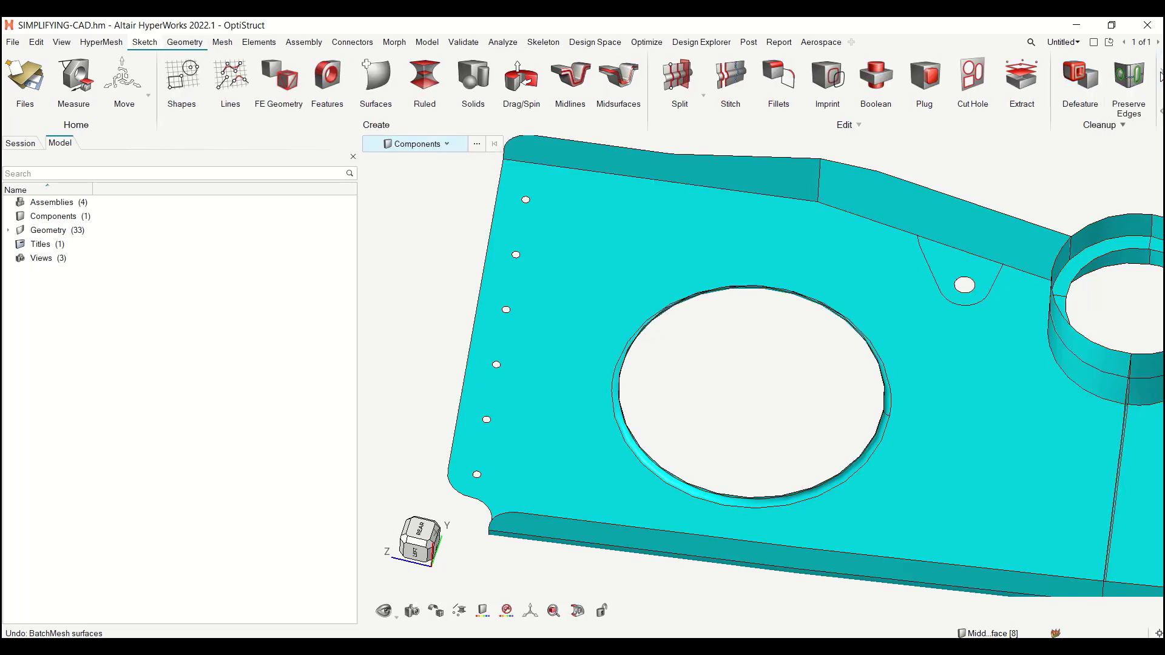
click(1131, 75)
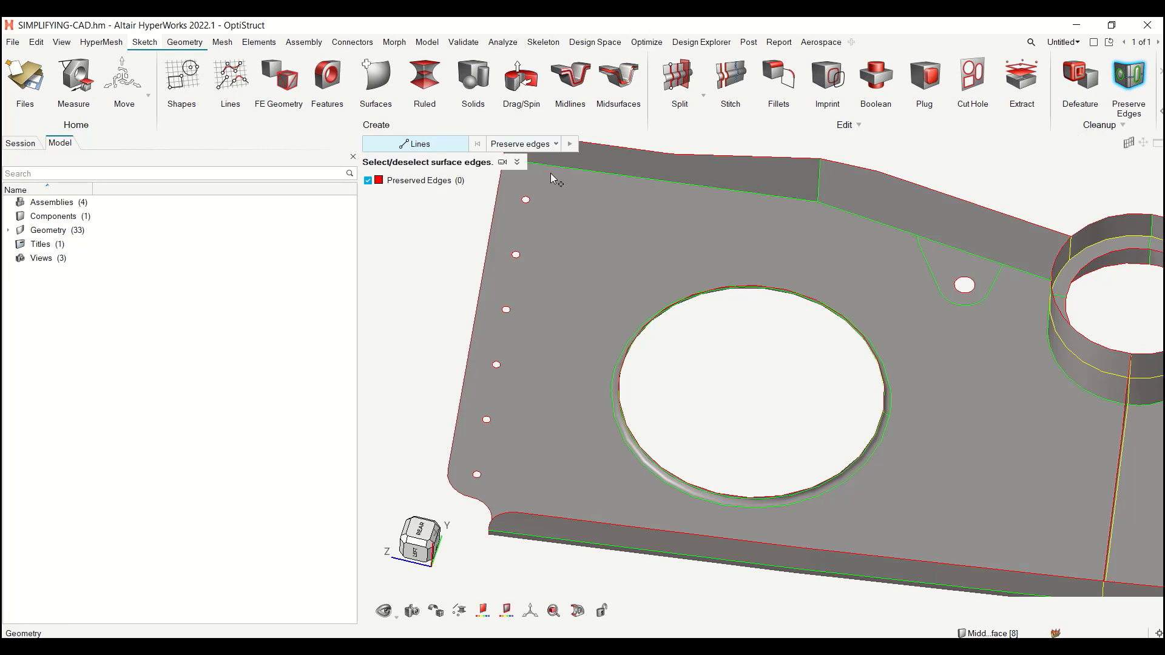
click(930, 279)
click(995, 290)
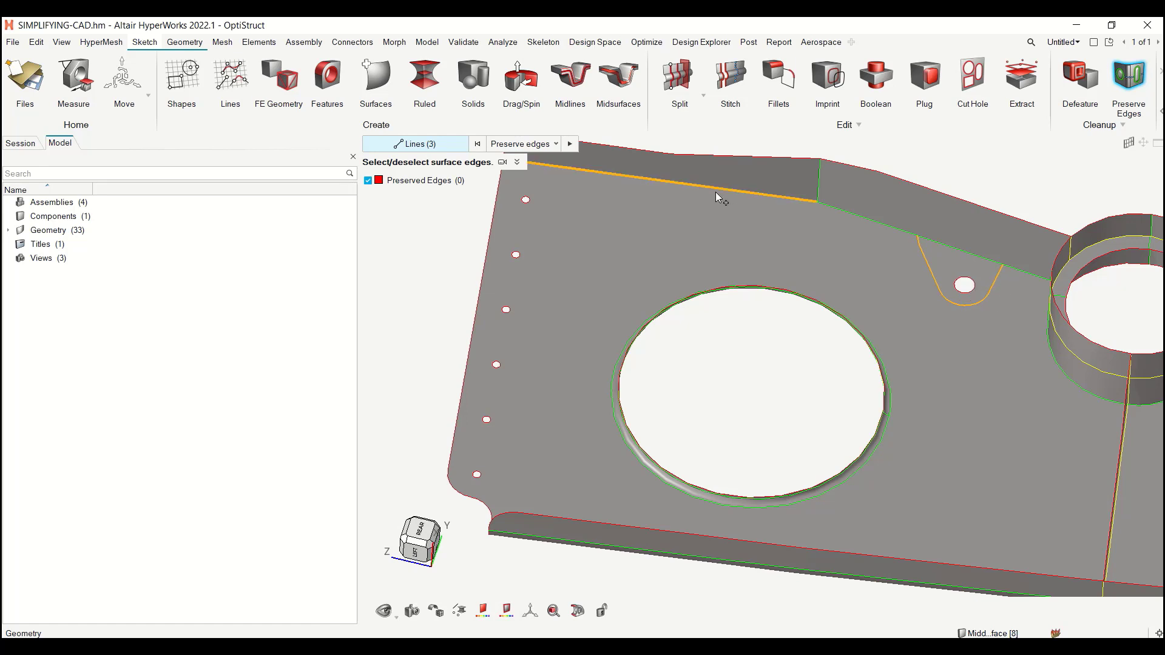
click(571, 144)
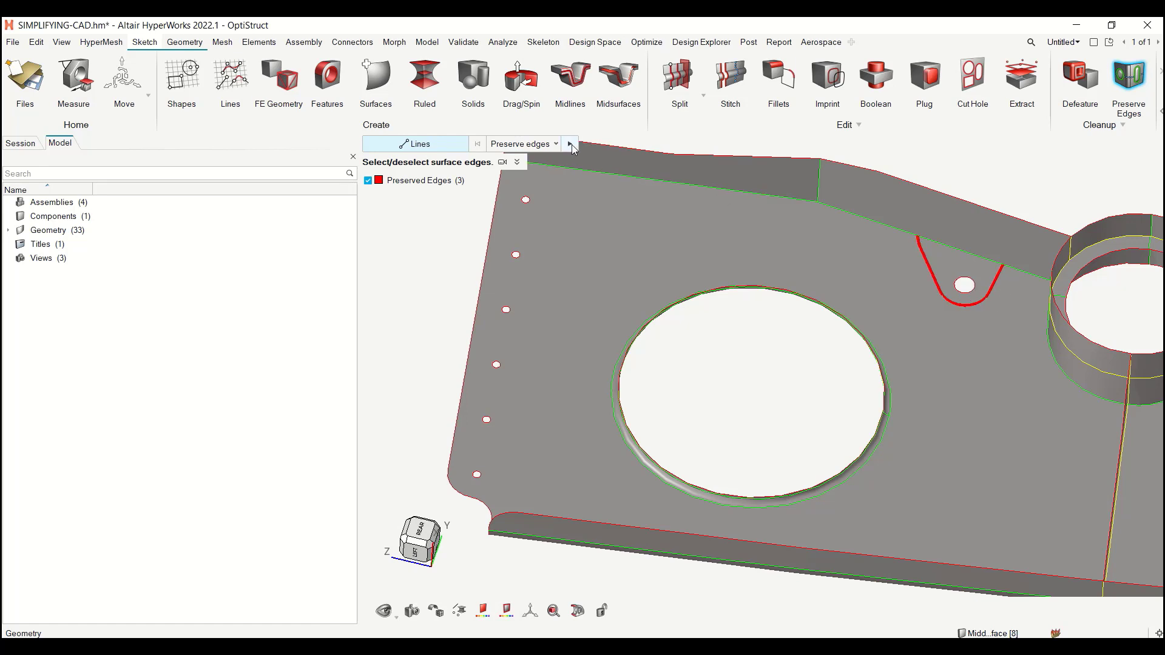
Run the BatchMesher on all bracket surfaces with the tab outline edges preserved
scroll(432, 232, down, 5)
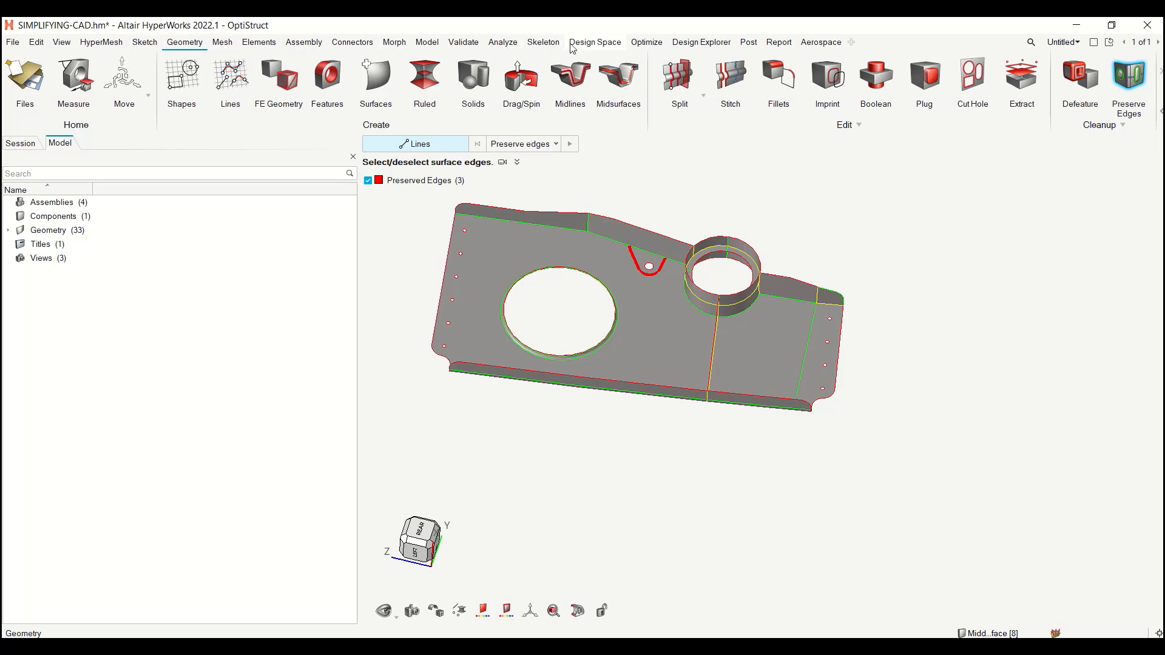
click(221, 44)
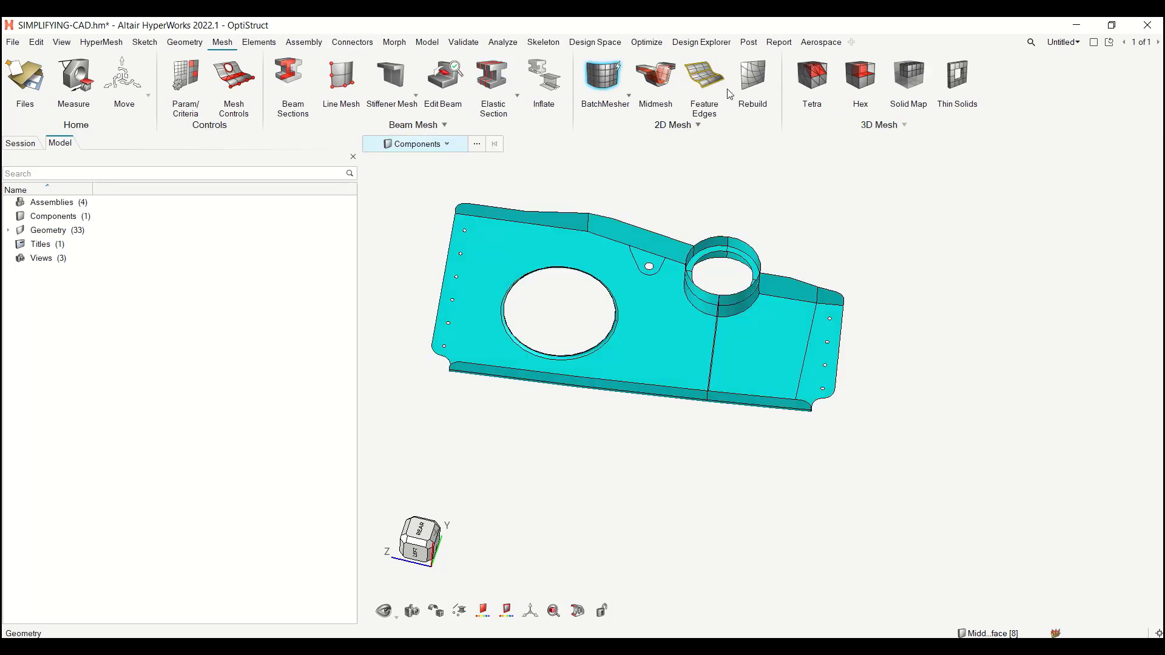
click(619, 83)
shift+drag(421, 181, 884, 489)
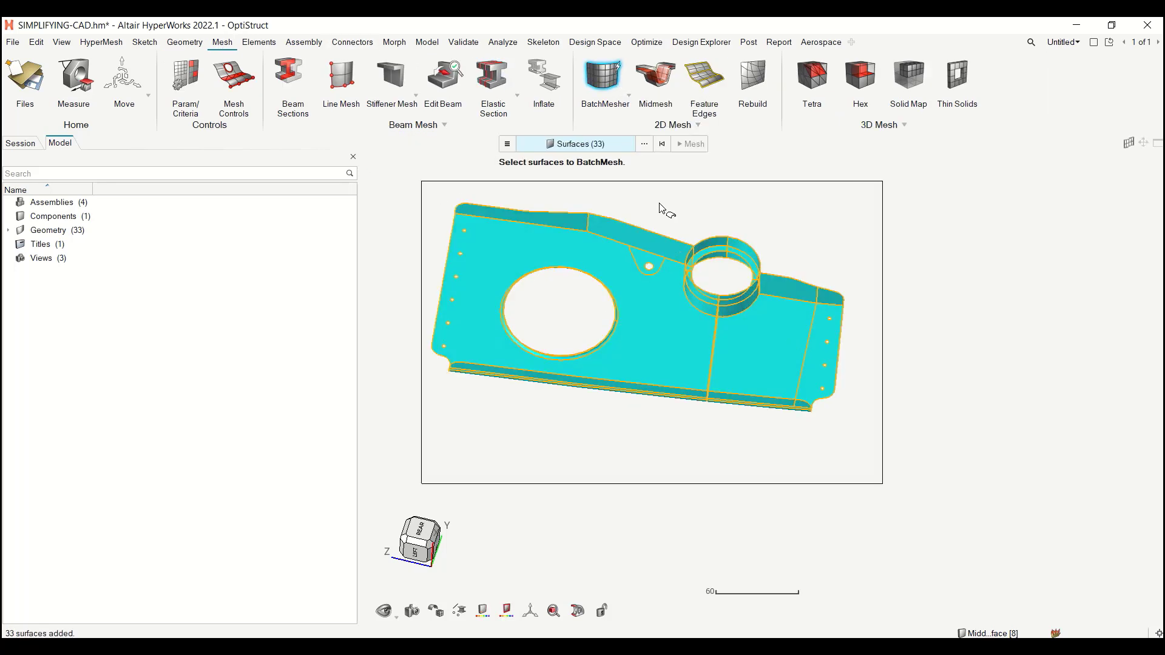
click(692, 144)
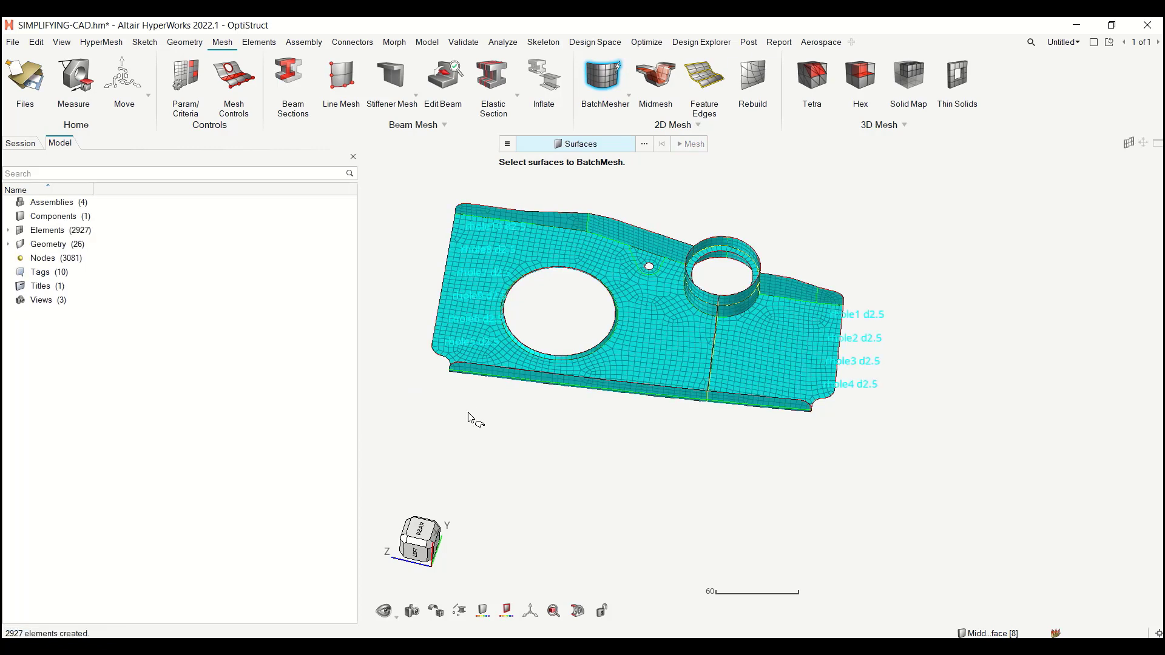
Examine the new mesh around the tab and bent flanges, and review the surface fillet recognition rows and available methods in the meshing parameters
scroll(688, 325, up, 3)
right_drag(649, 373, 749, 416)
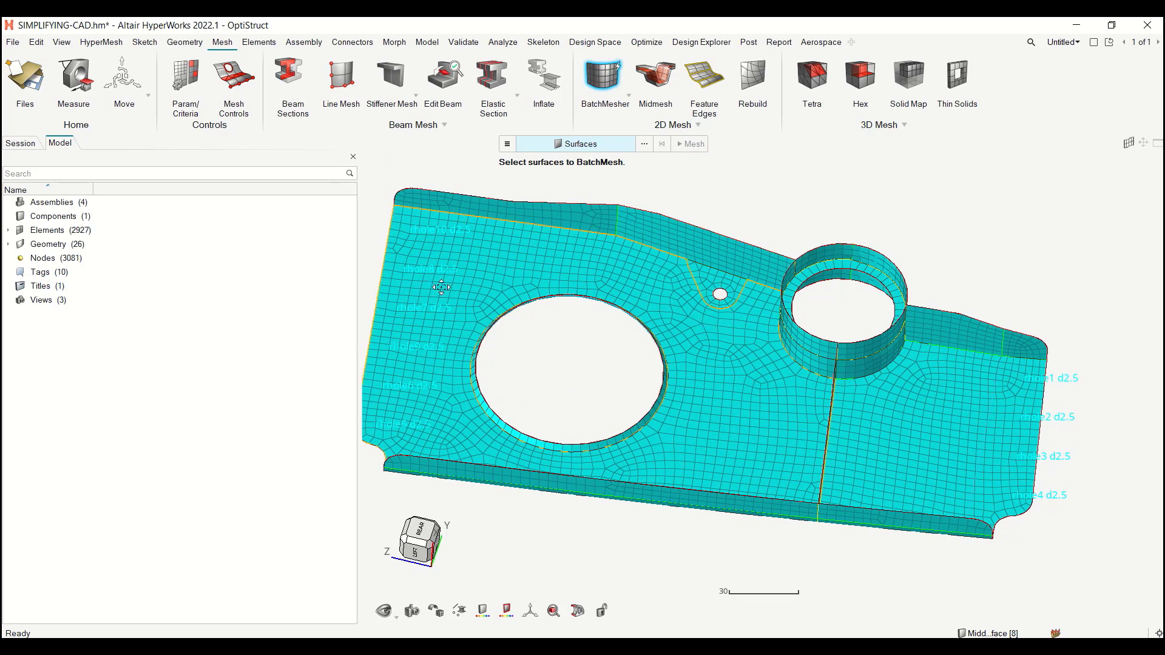
right_drag(434, 282, 538, 234)
mouse_move(538, 234)
middle_down()
mouse_move(547, 290)
mouse_move(591, 313)
mouse_move(564, 304)
middle_up()
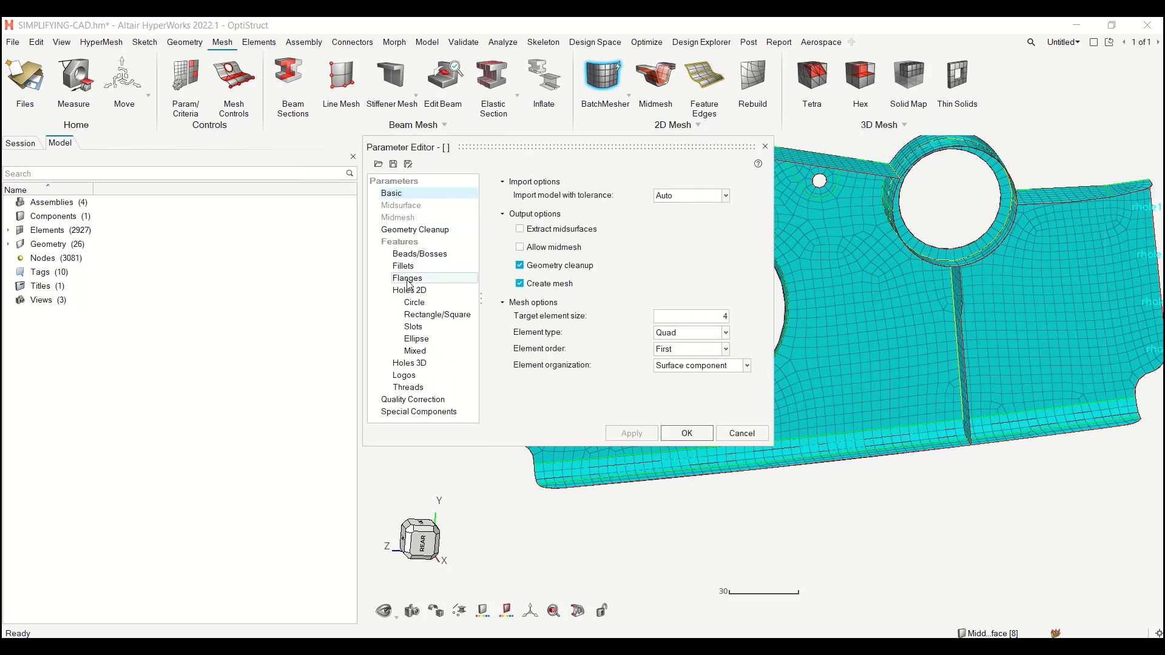
click(404, 266)
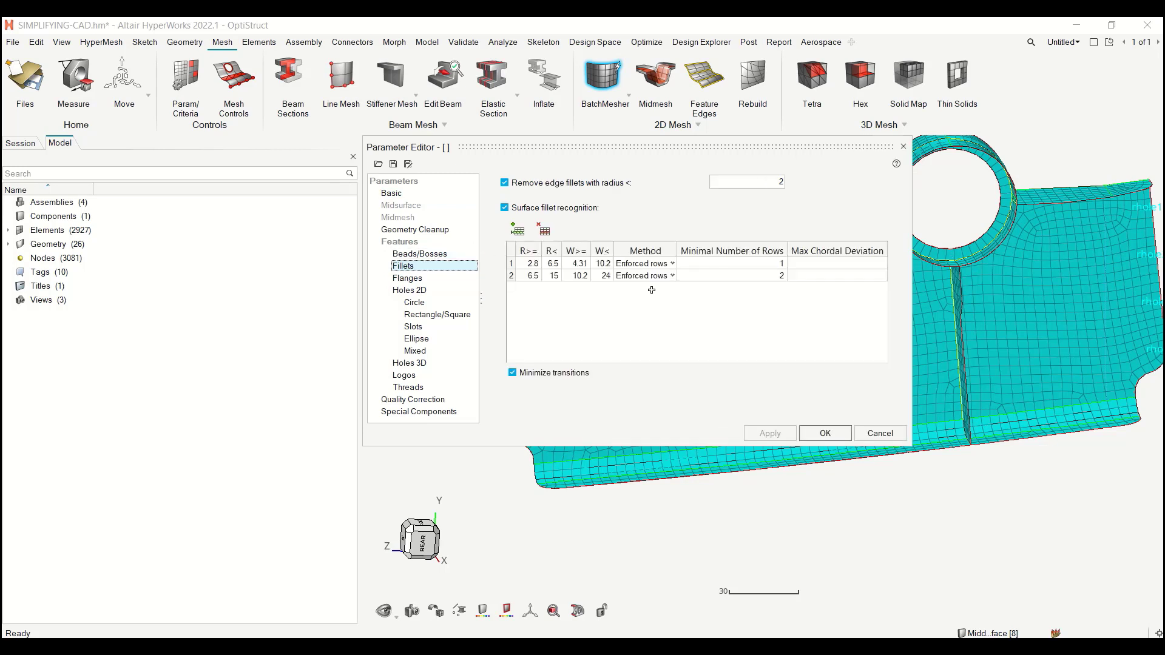
click(672, 265)
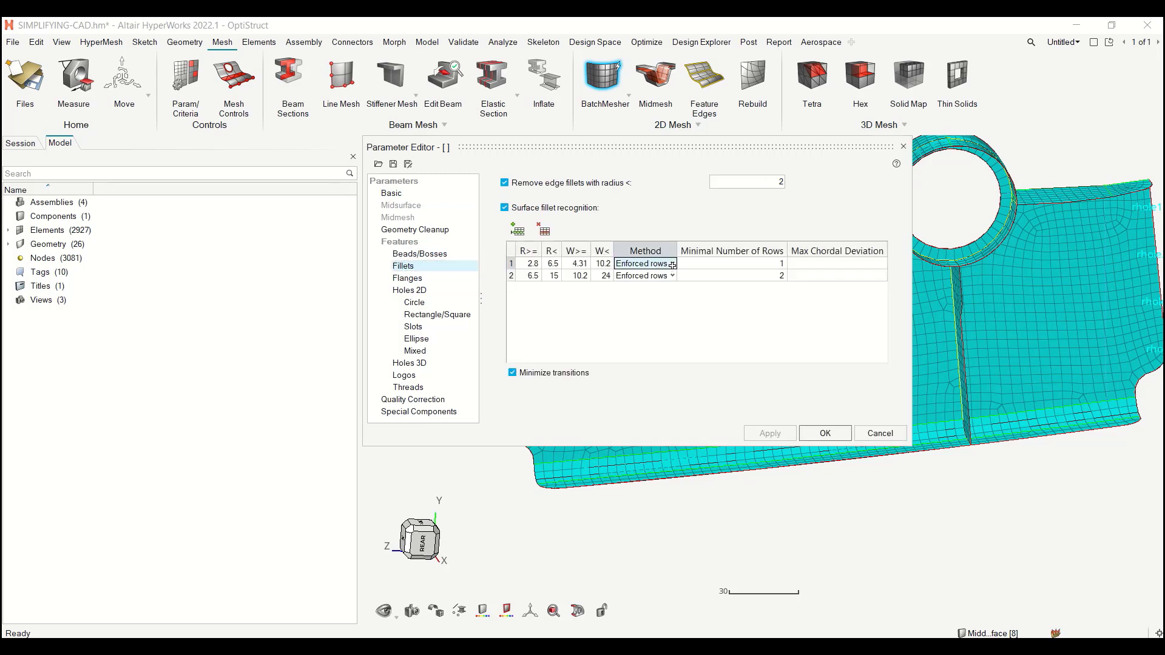
click(672, 265)
click(672, 263)
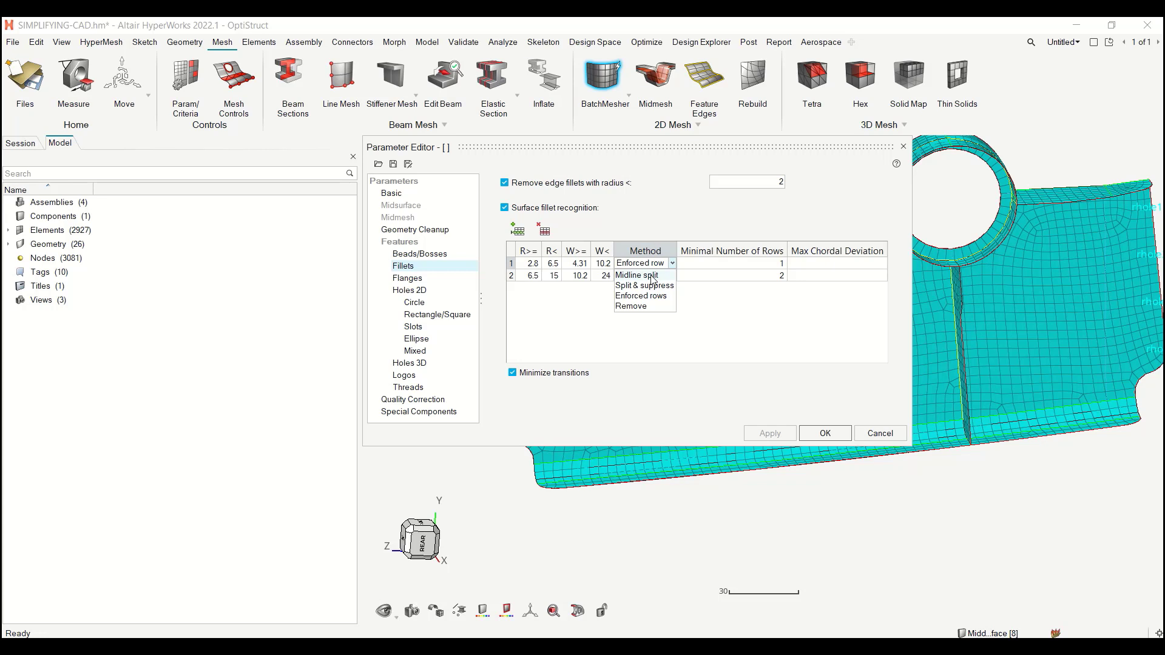
click(624, 419)
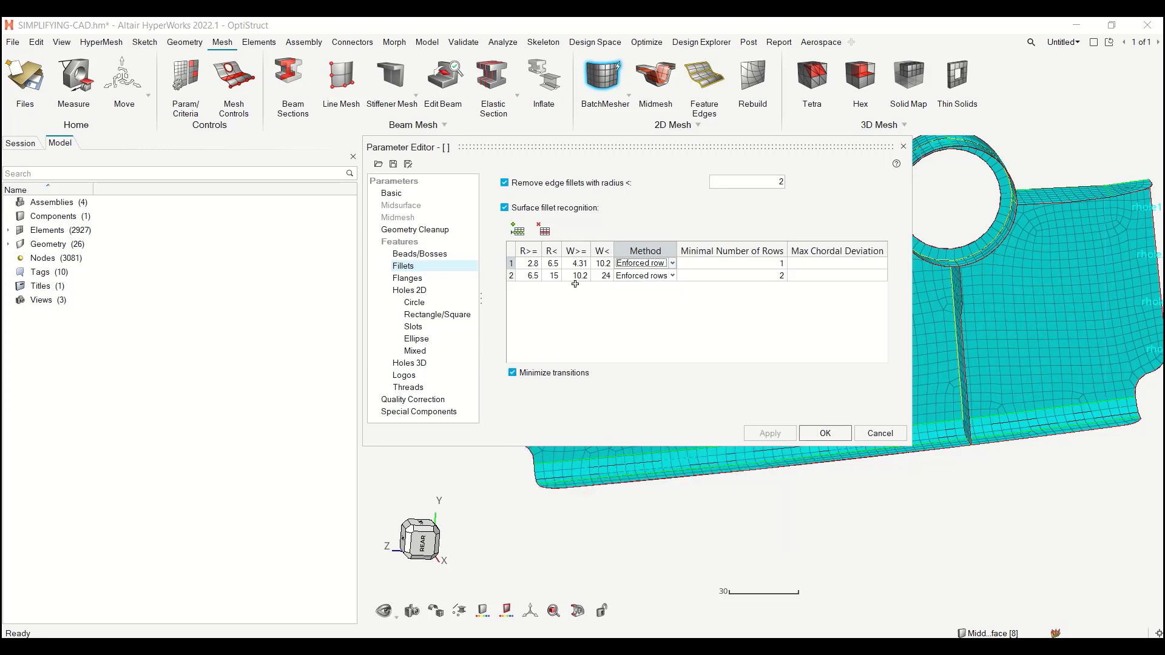
drag(651, 149, 474, 281)
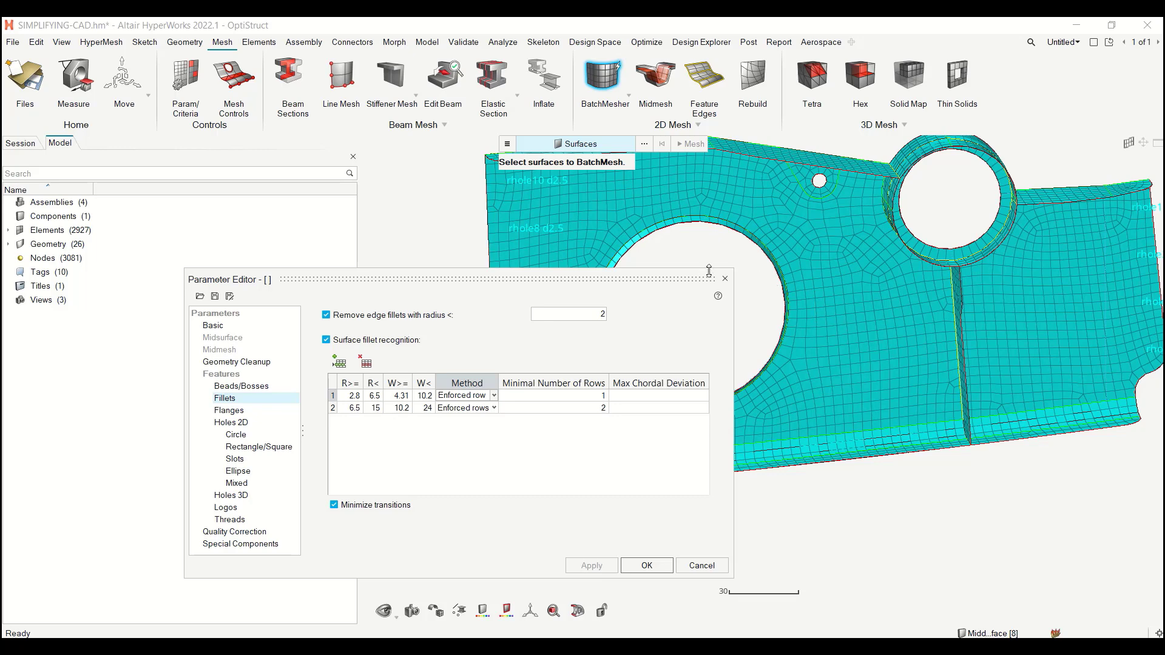
click(725, 279)
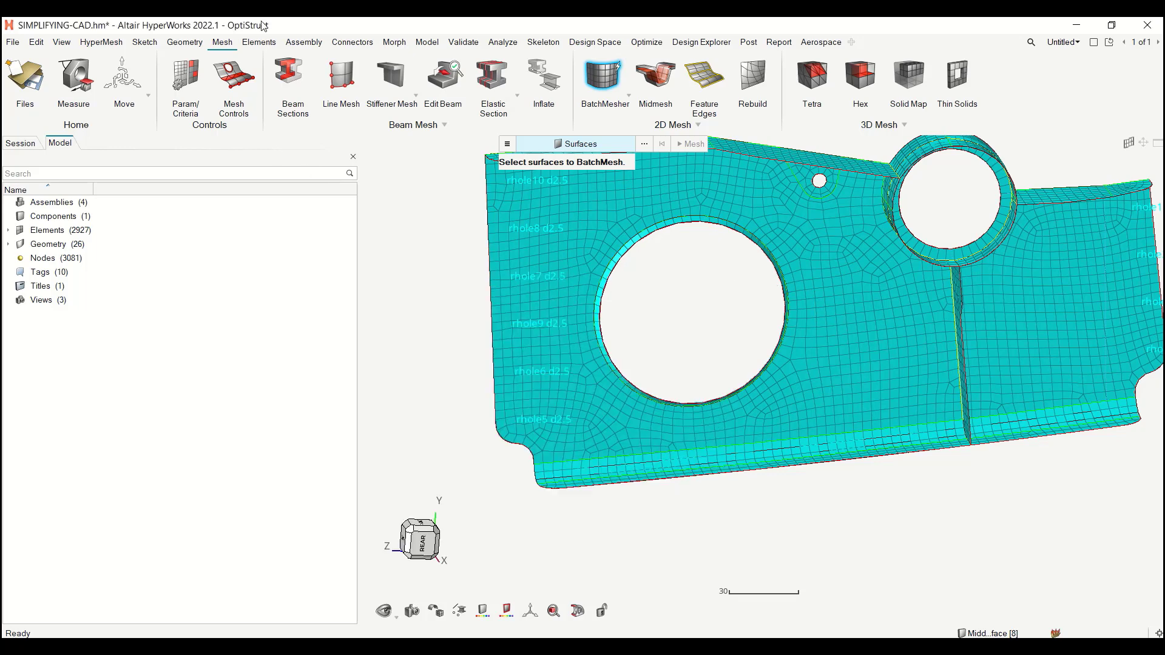
Start Auto Quality and examine the bracket mesh against the element quality criteria
click(243, 42)
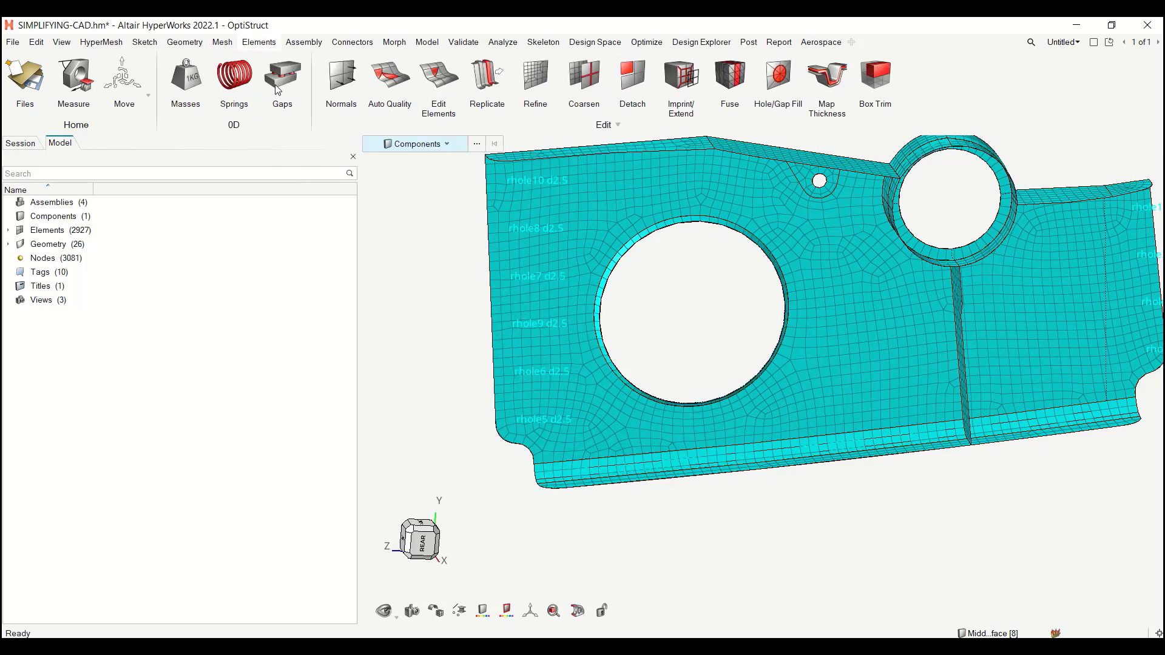
click(384, 87)
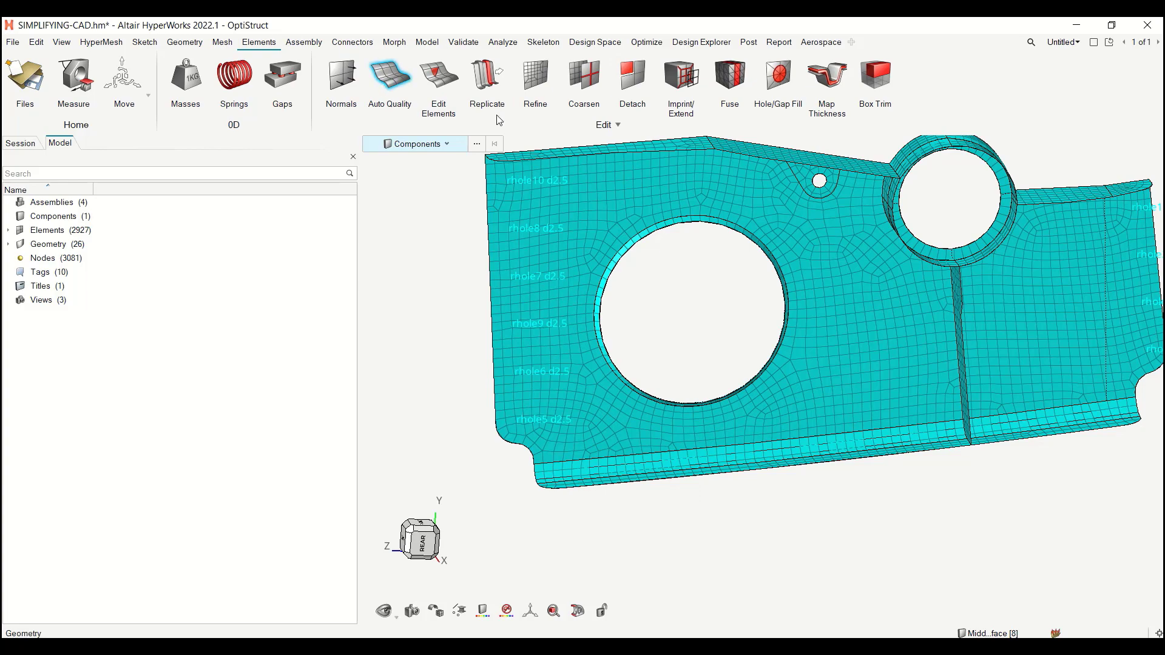
right_drag(720, 329, 673, 355)
ctrl+drag(675, 353, 678, 310)
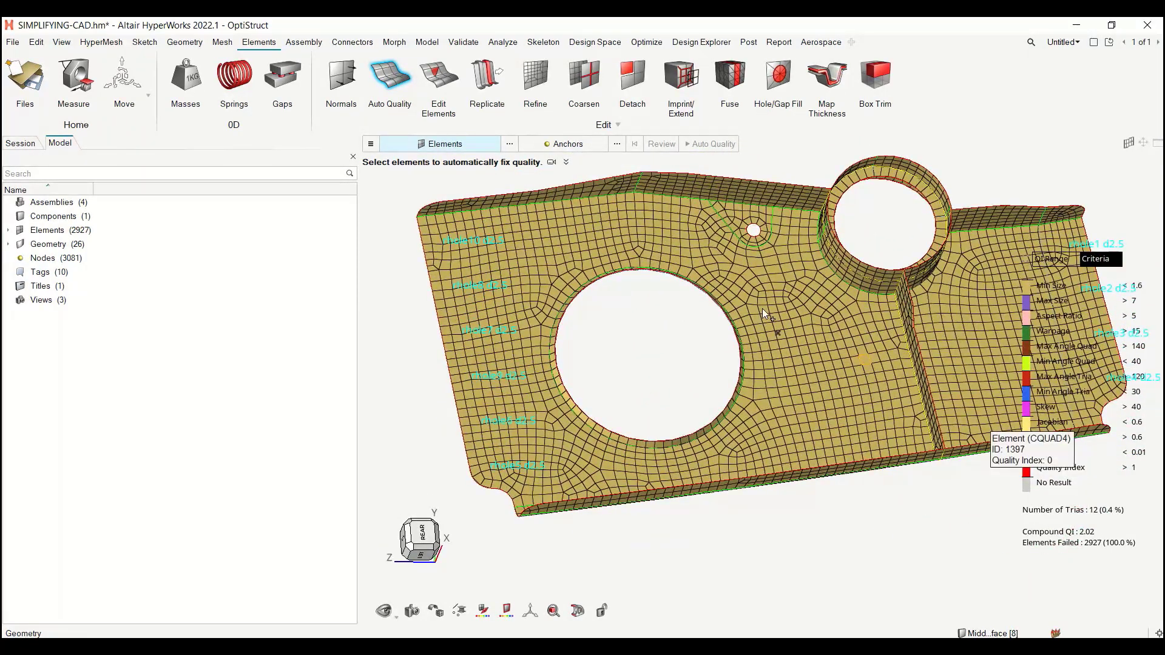
scroll(692, 355, down, 3)
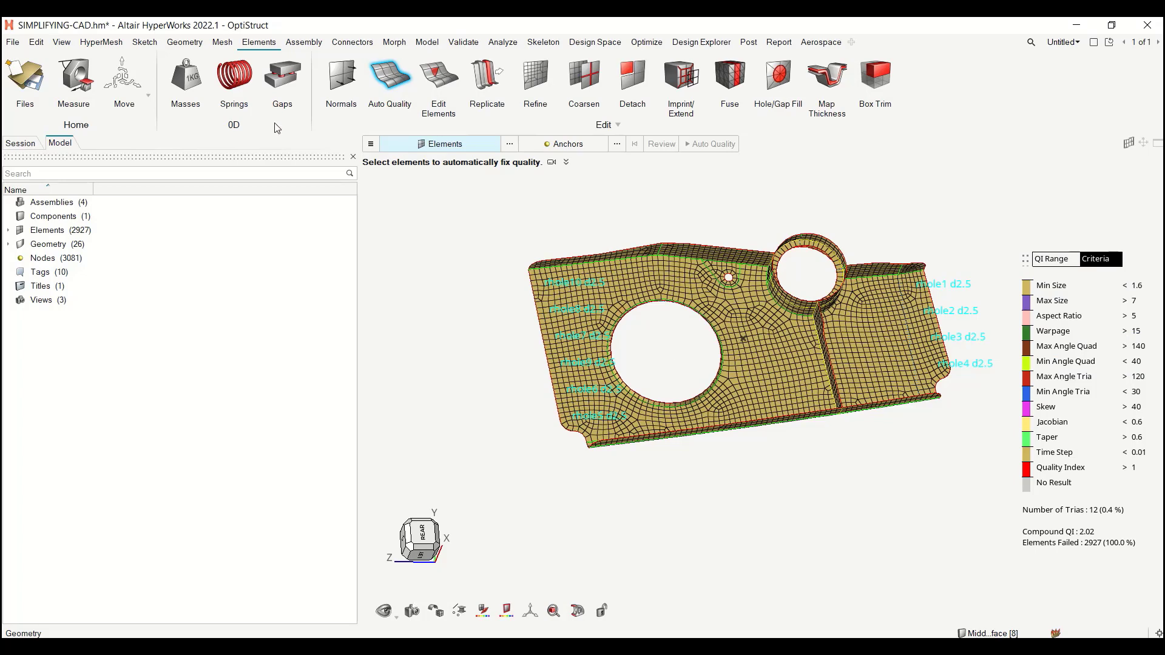
Save the meshing criteria as my4mm in the tmp folder on drive A and close the Criteria Editor
click(222, 42)
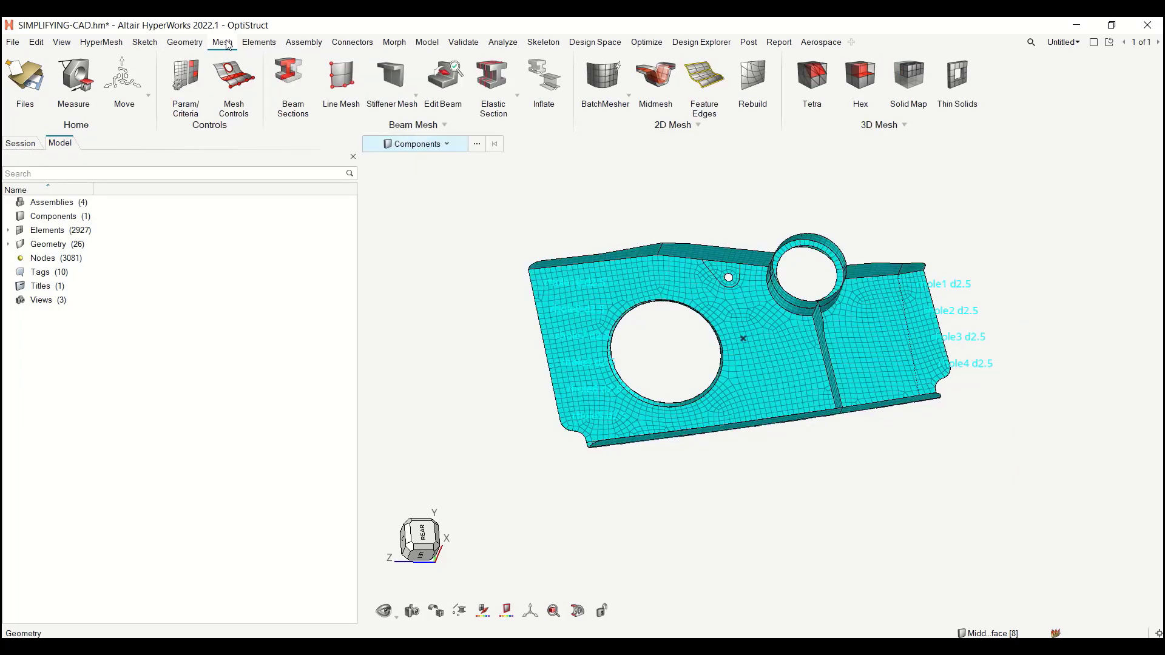
click(190, 78)
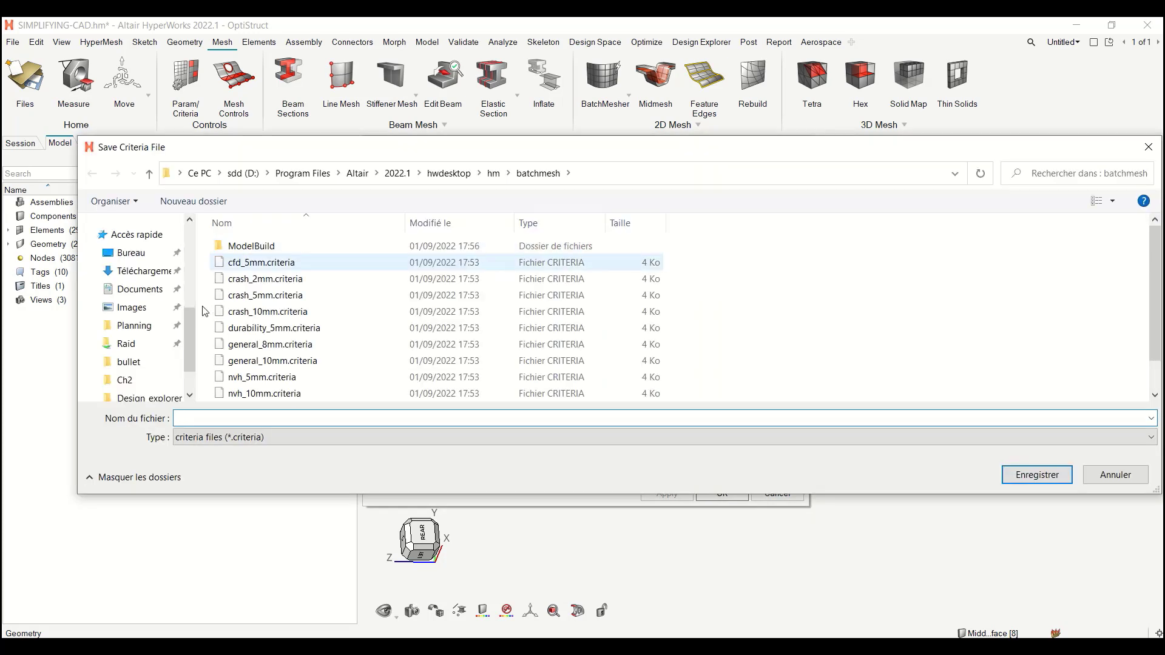
click(153, 351)
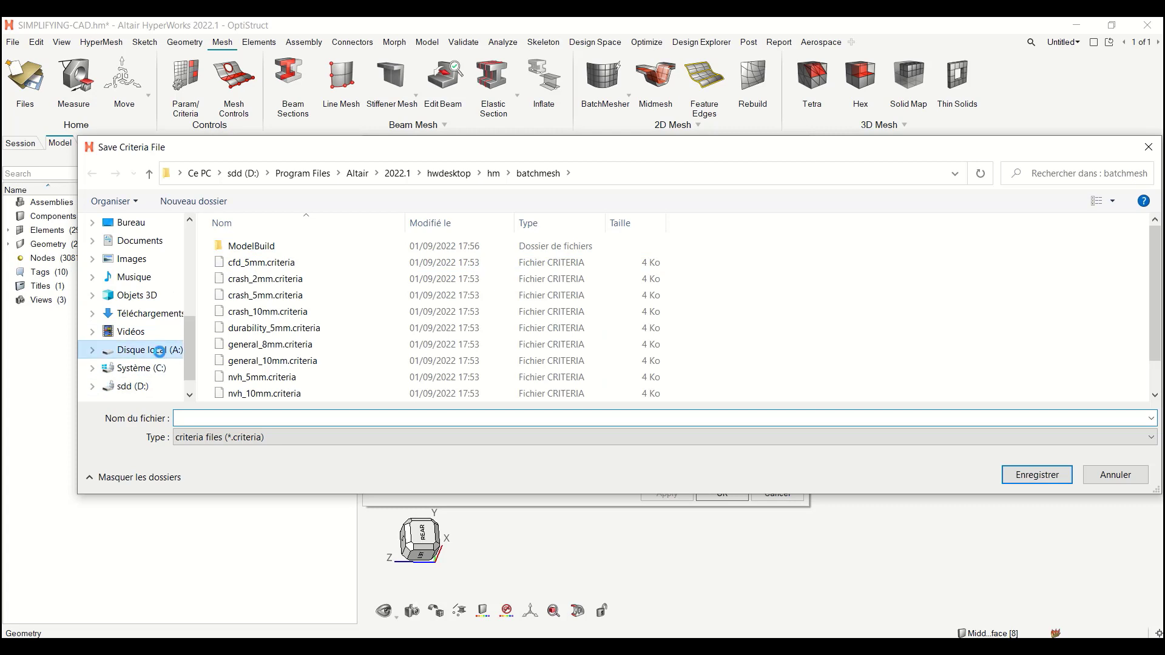
scroll(254, 382, down, 4)
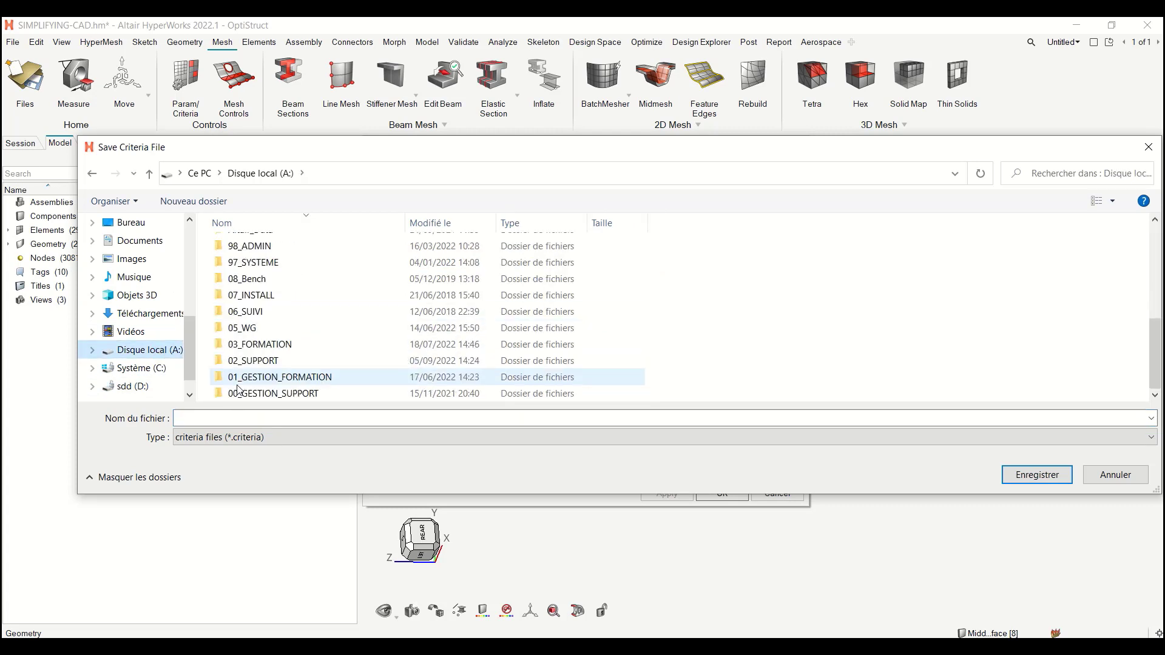
scroll(254, 377, up, 5)
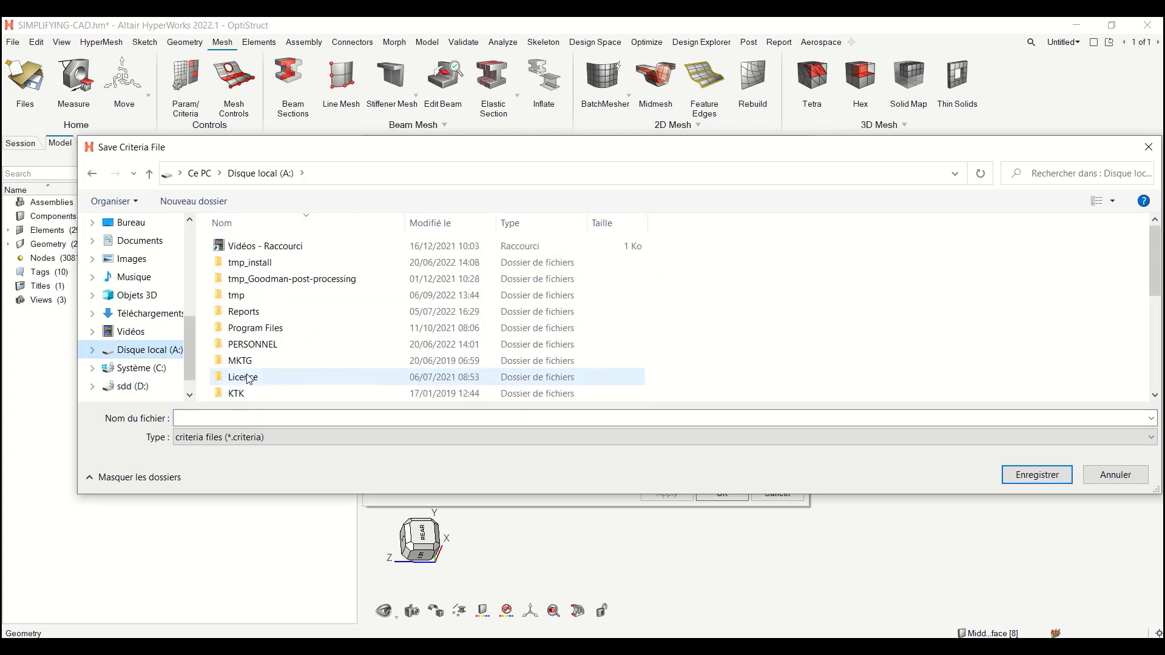
click(256, 300)
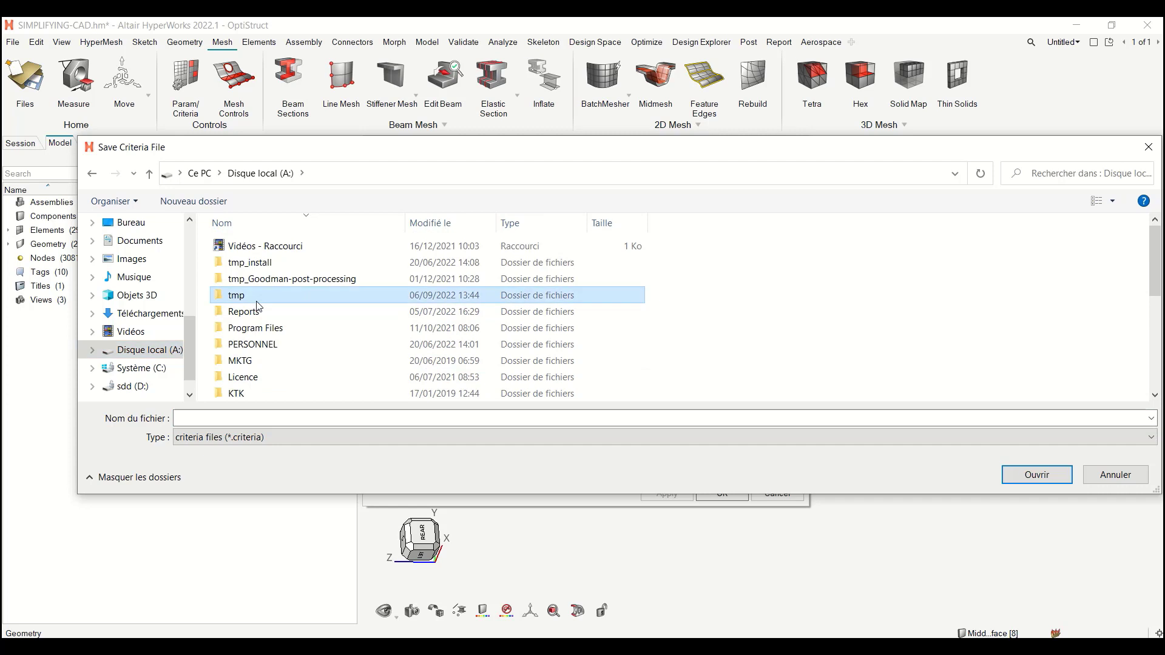
click(226, 423)
text(m)
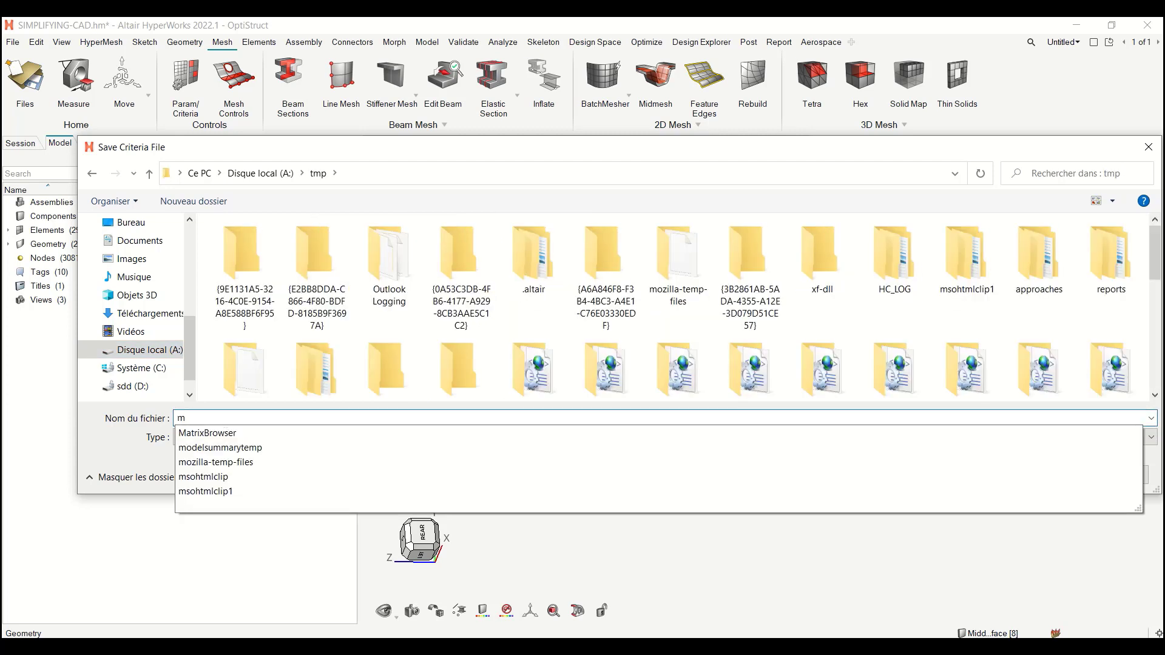
text(y4)
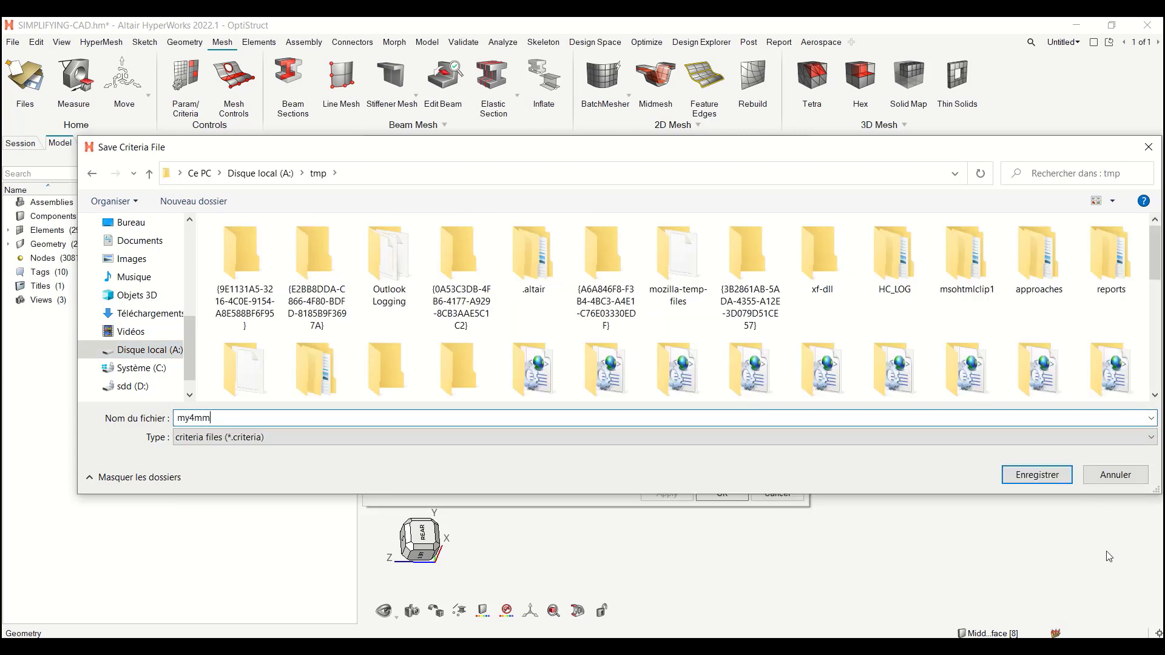
text(mm)
click(1066, 477)
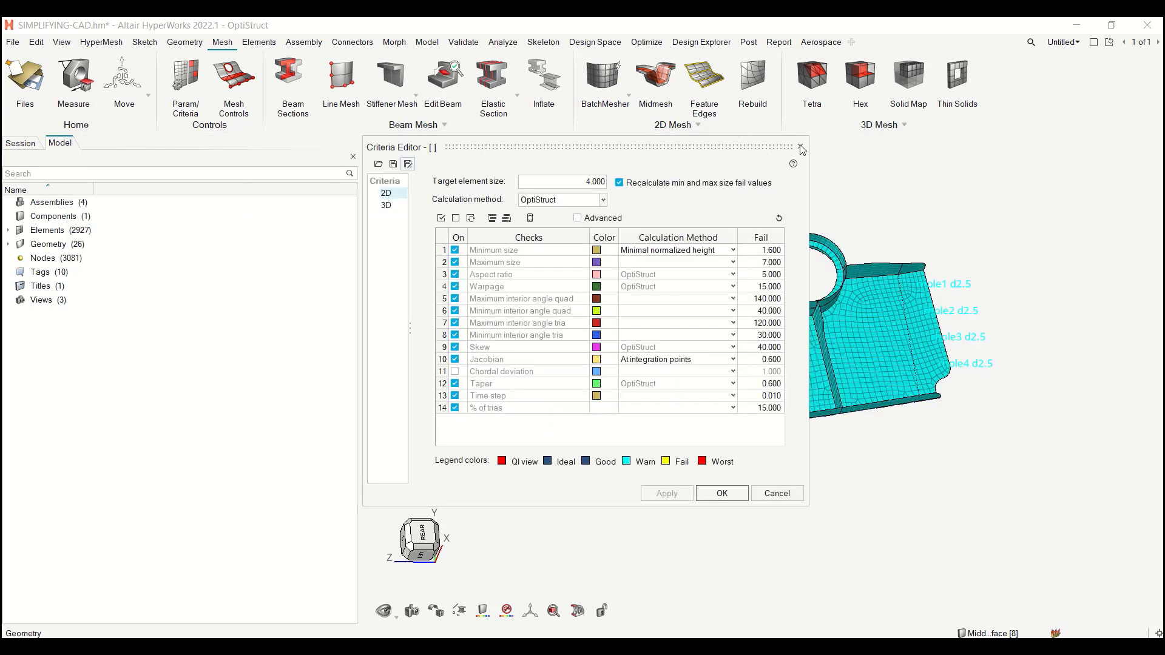
click(778, 495)
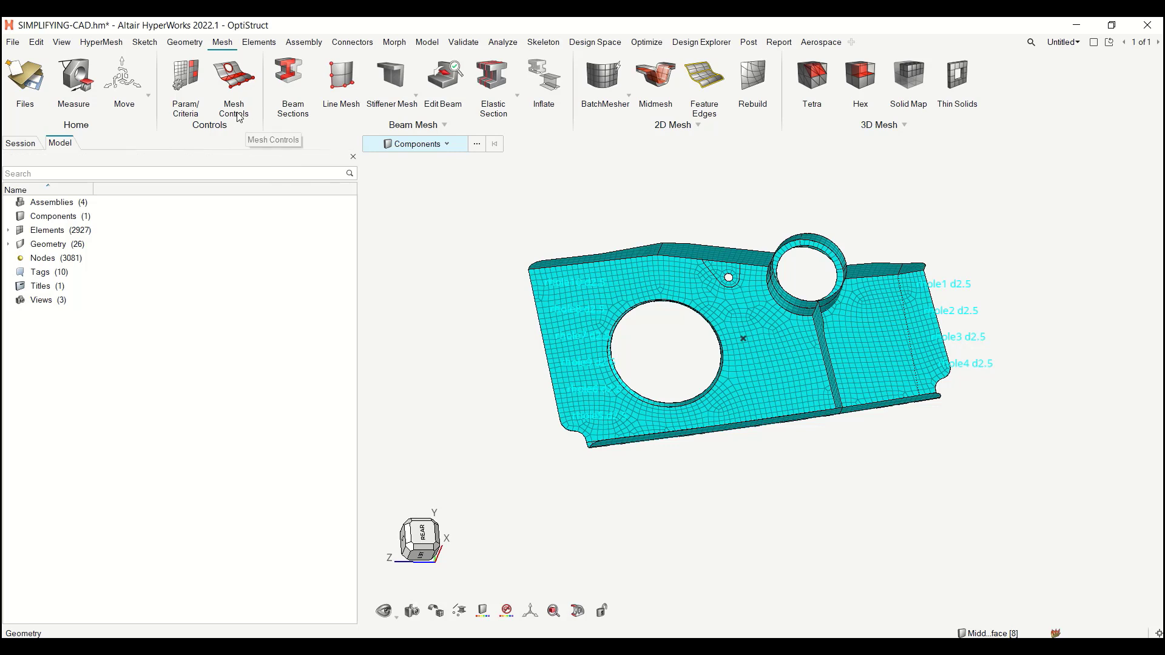
Save the meshing parameters as my4mm in the tmp folder on drive A and close the Parameter Editor
click(182, 73)
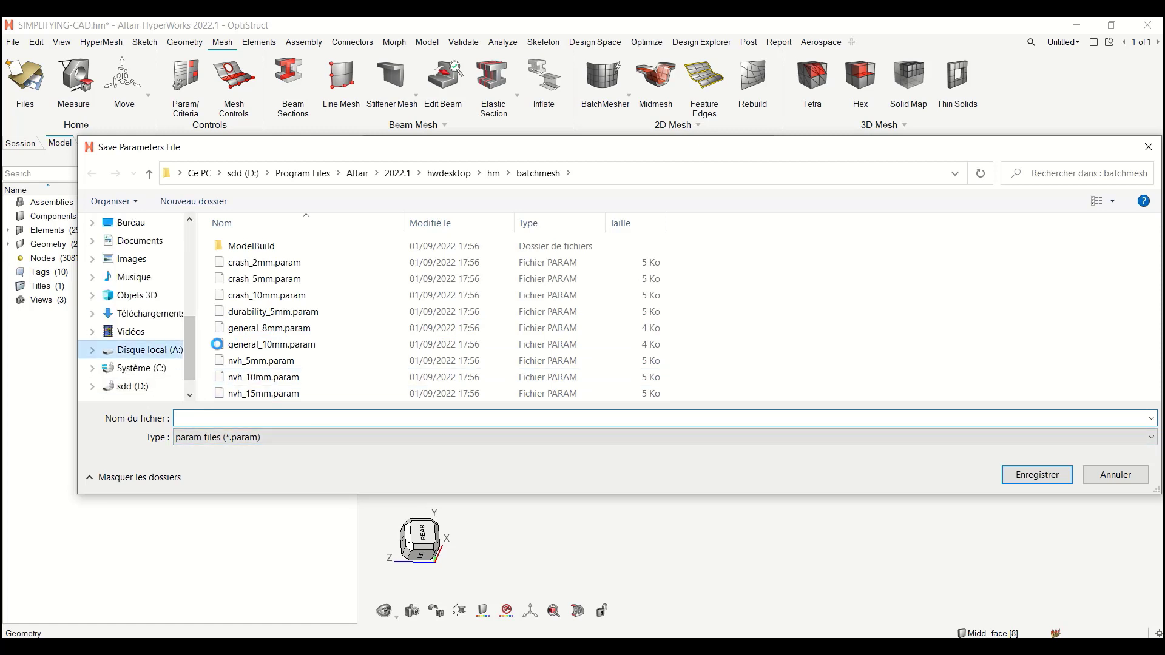
click(245, 295)
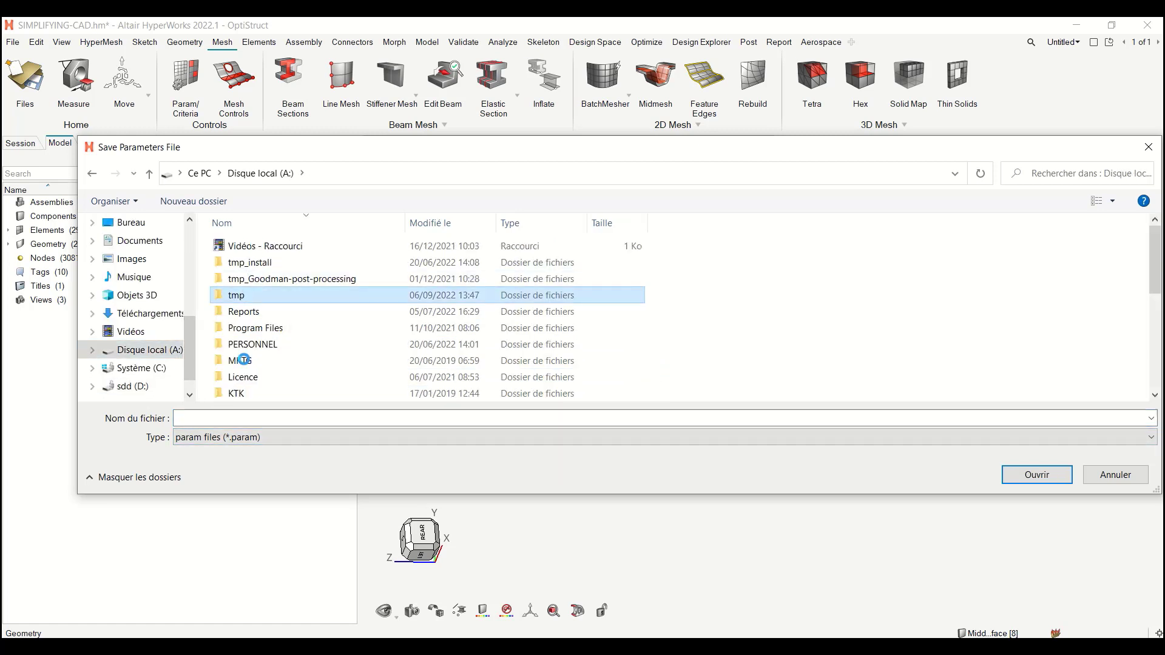
click(220, 418)
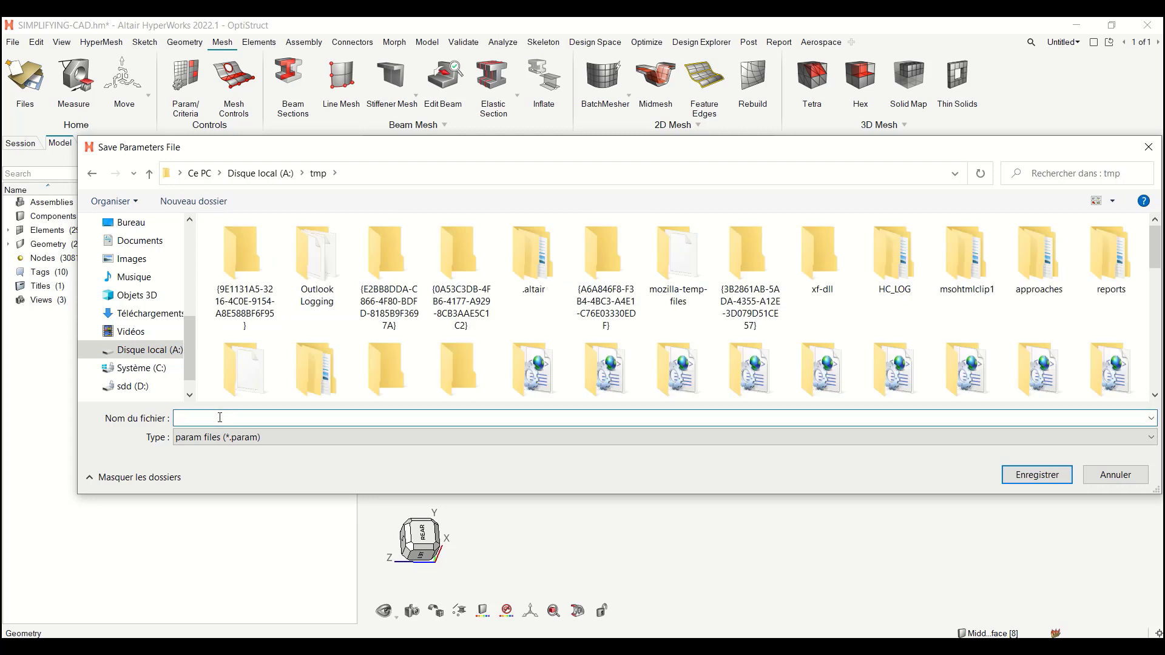
text(my4)
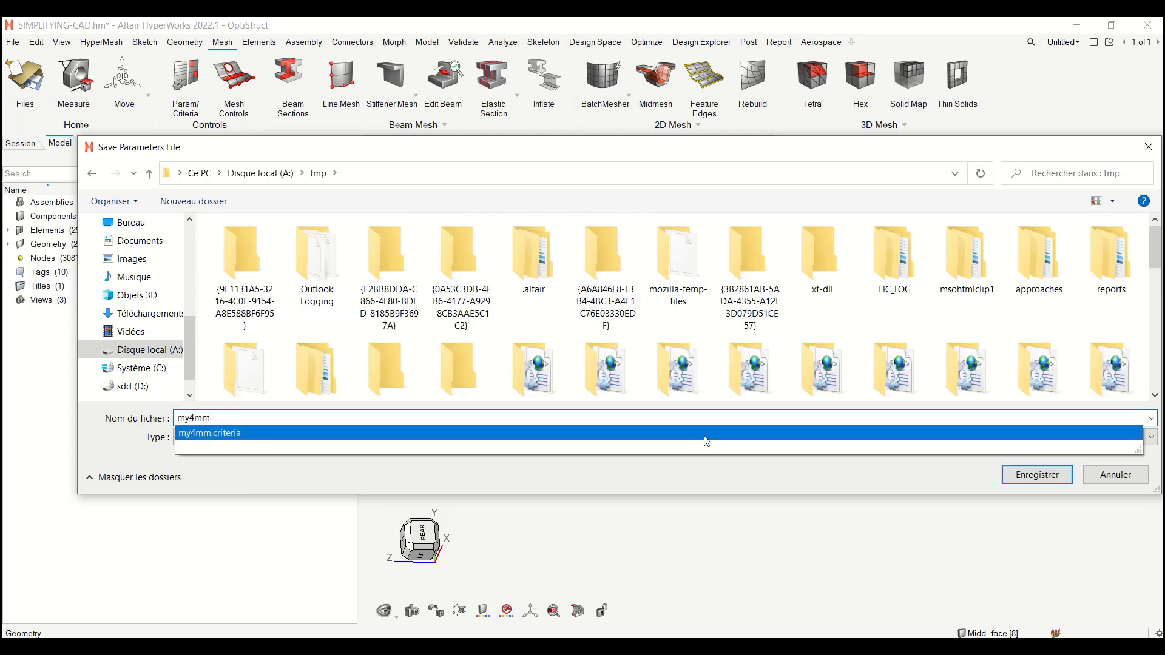
text(mm)
click(1037, 475)
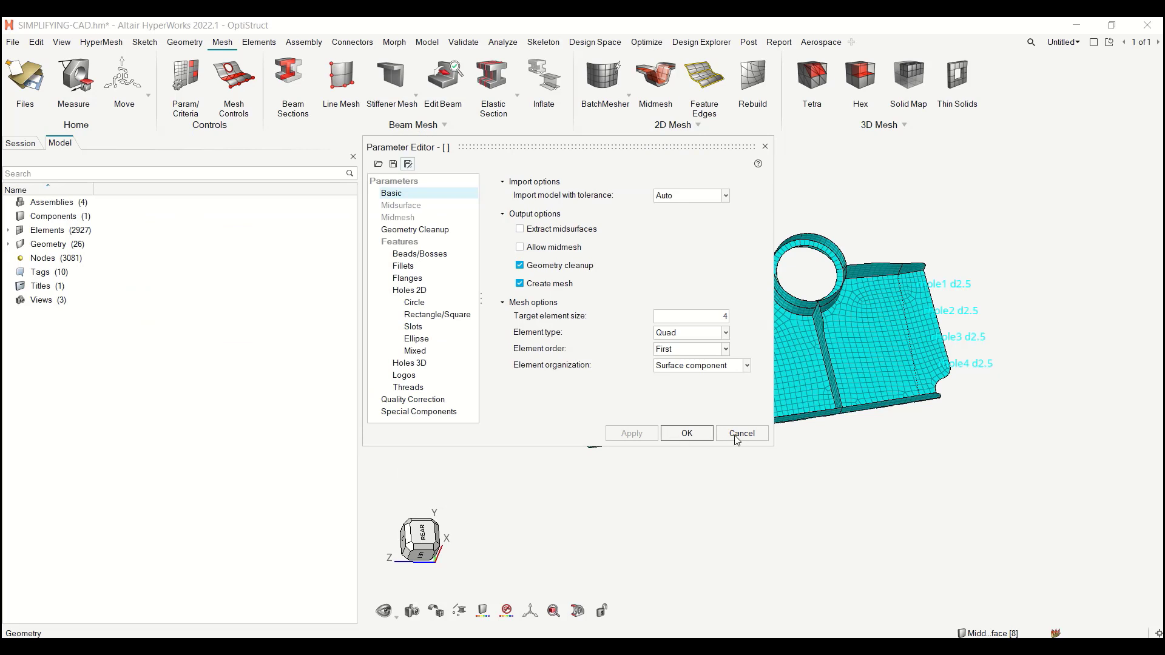
click(750, 436)
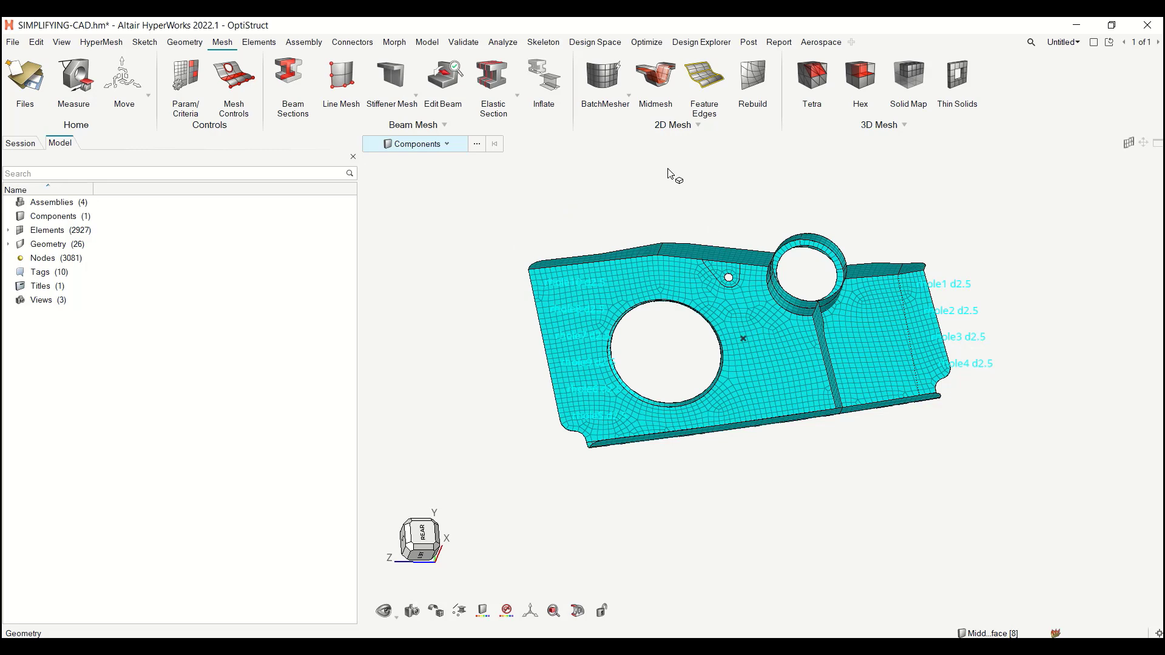
Start Replicate and select the full ring of ten elements around the small tab hole
scroll(634, 216, up, 6)
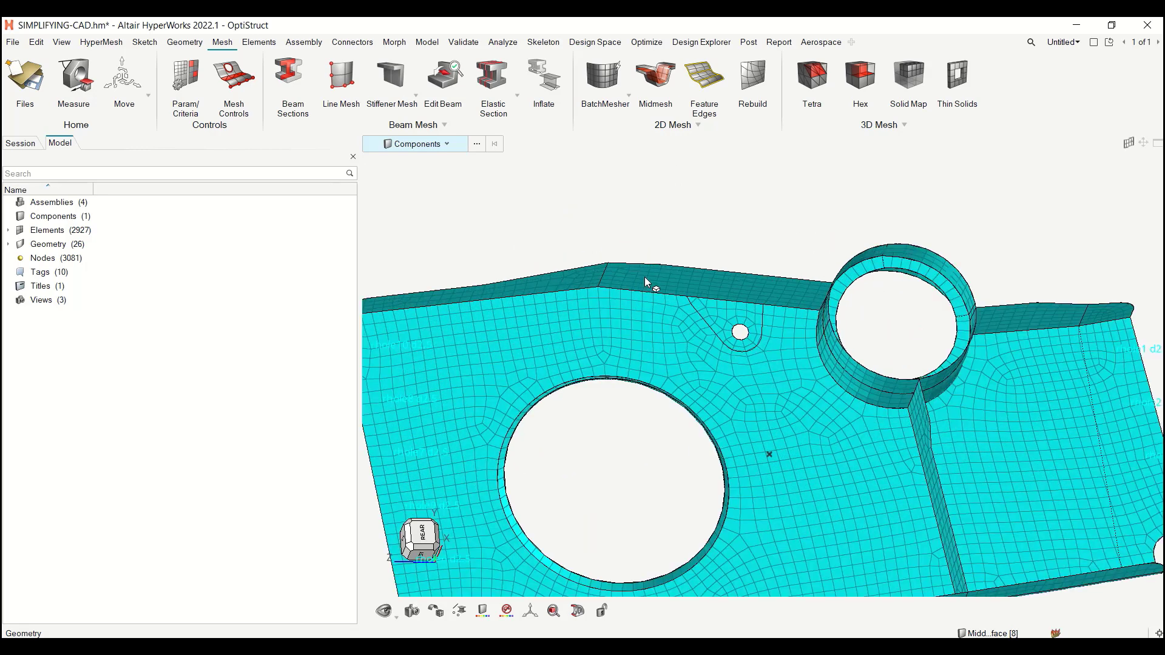
scroll(674, 193, down, 6)
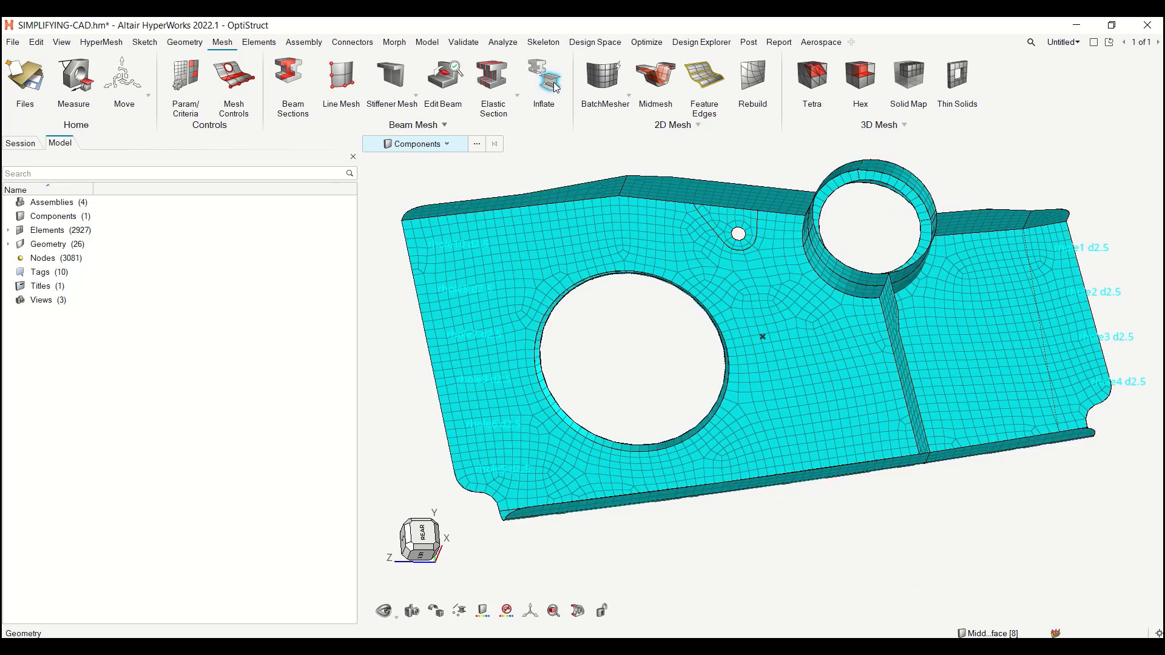
click(547, 100)
click(265, 45)
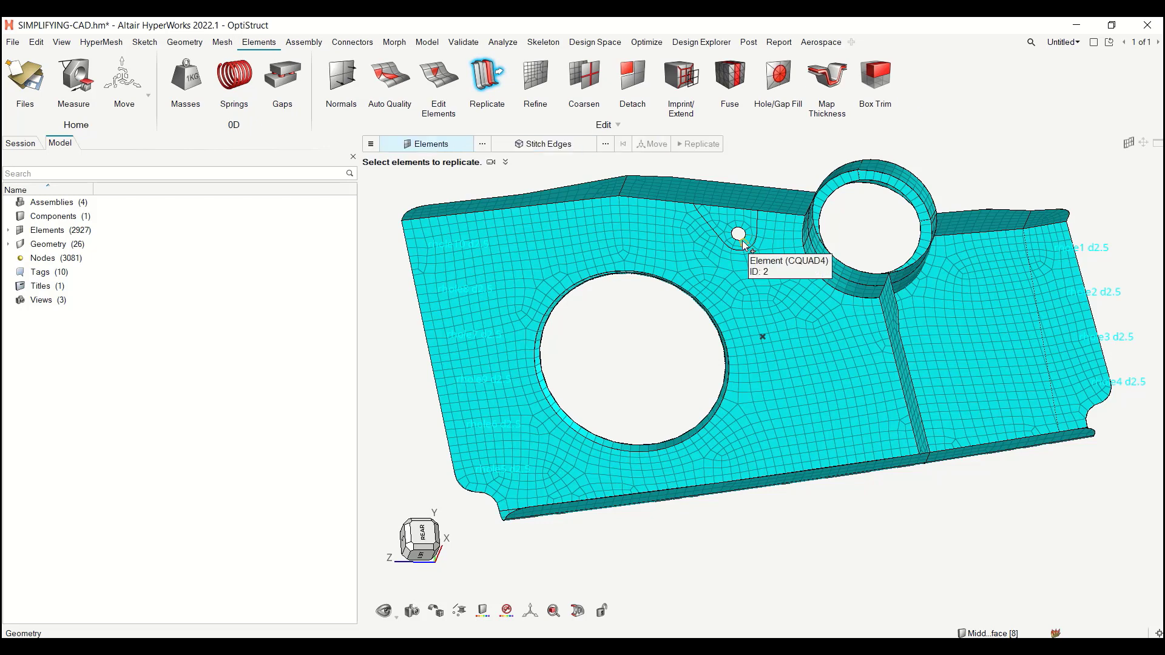
scroll(748, 241, up, 3)
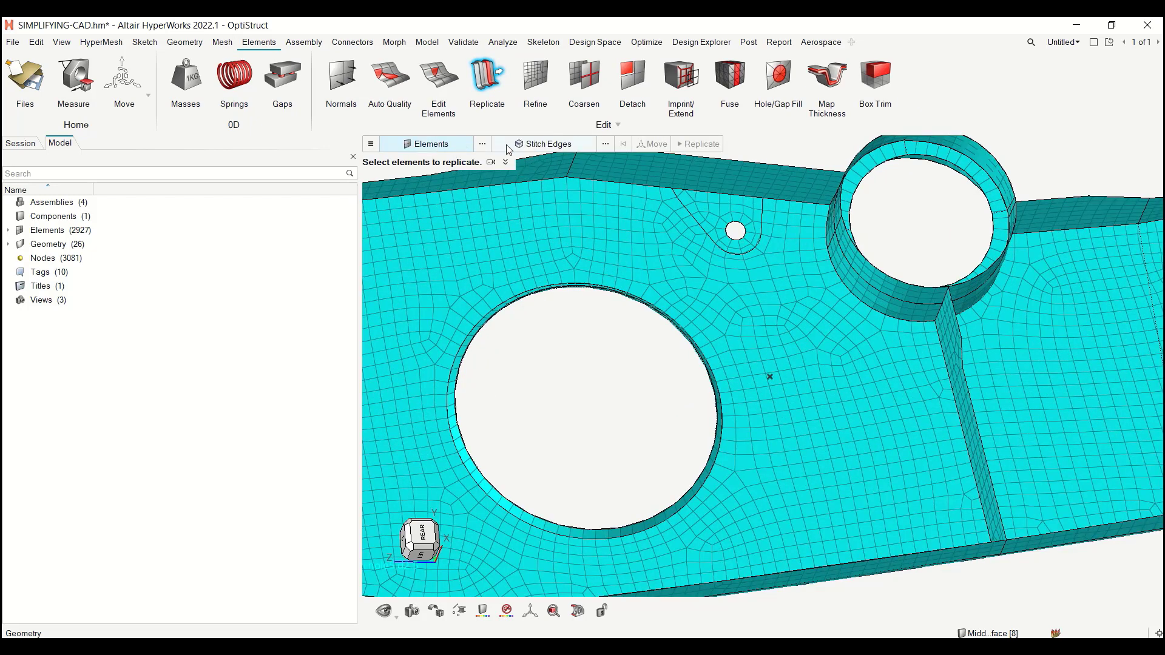
click(733, 228)
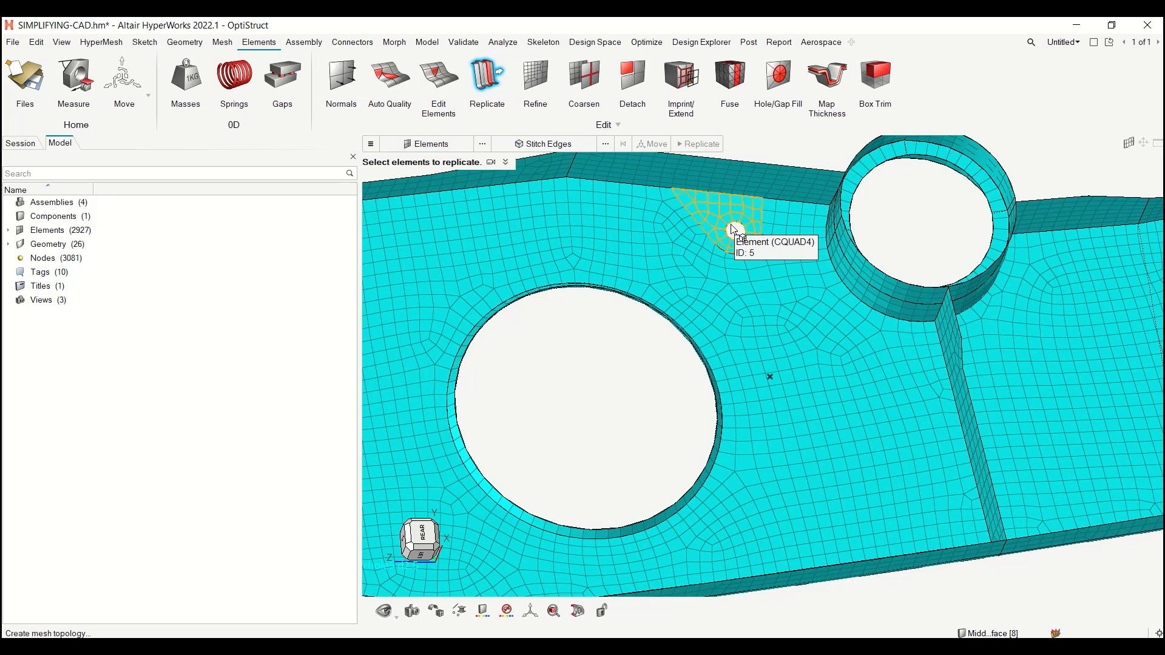
scroll(734, 231, up, 5)
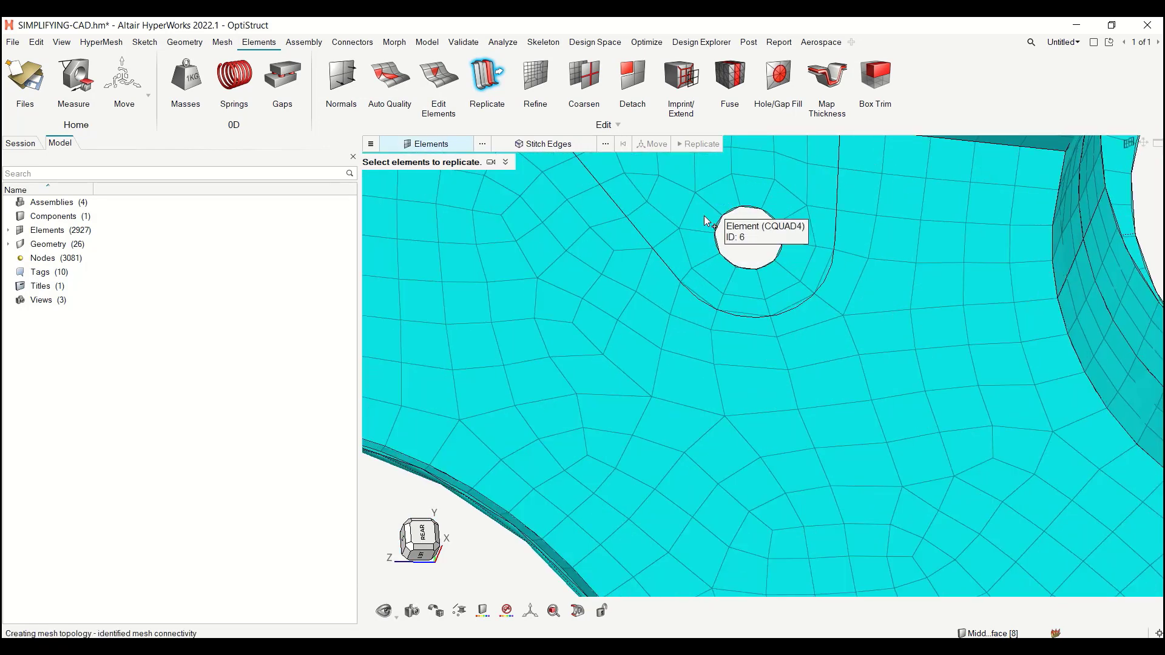
click(704, 218)
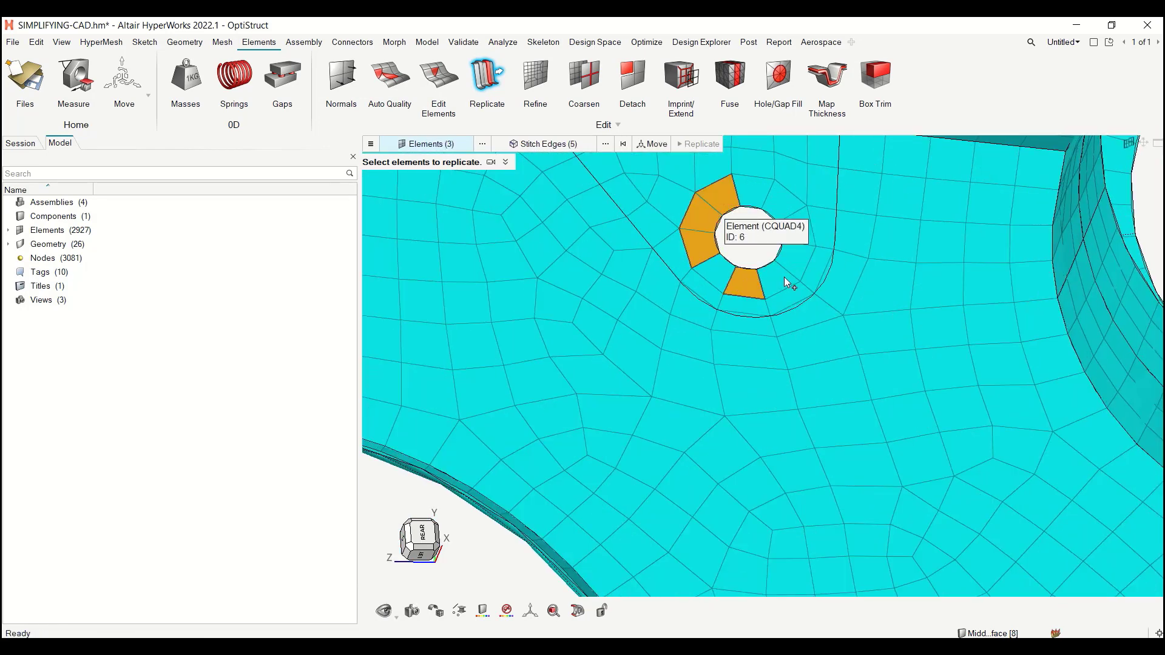
click(797, 256)
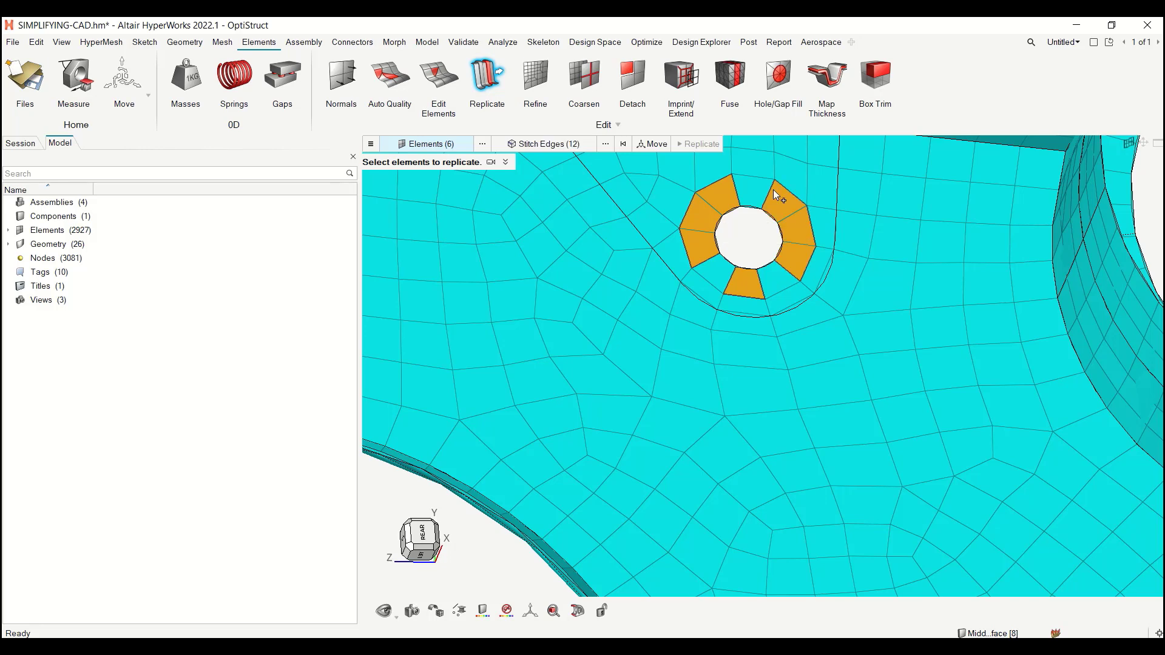
click(771, 285)
scroll(770, 285, down, 8)
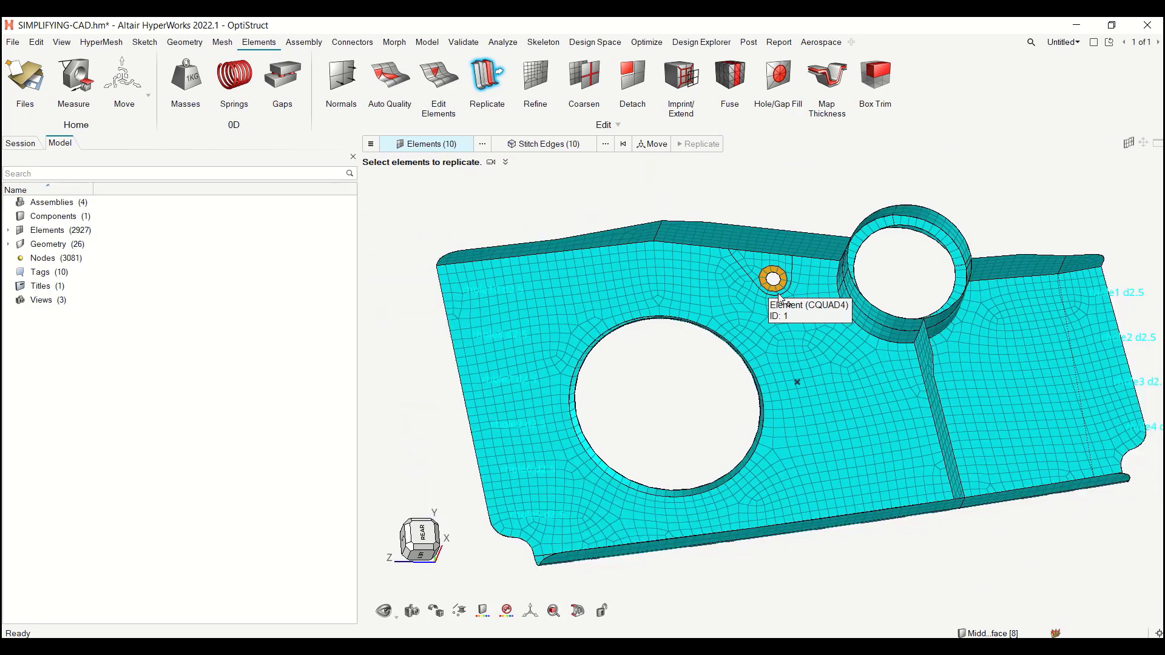
Move the selected ring to the web area between the large opening and the rib, near the bottom flange, and replicate it once
click(654, 145)
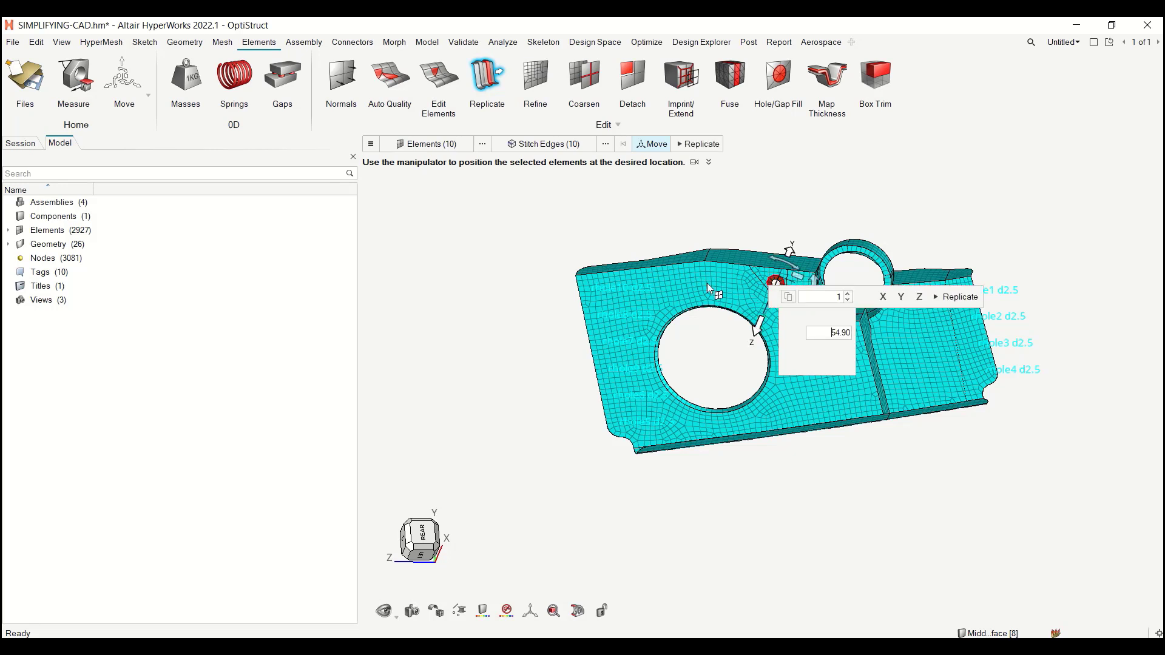
ctrl+right_drag(567, 267, 484, 255)
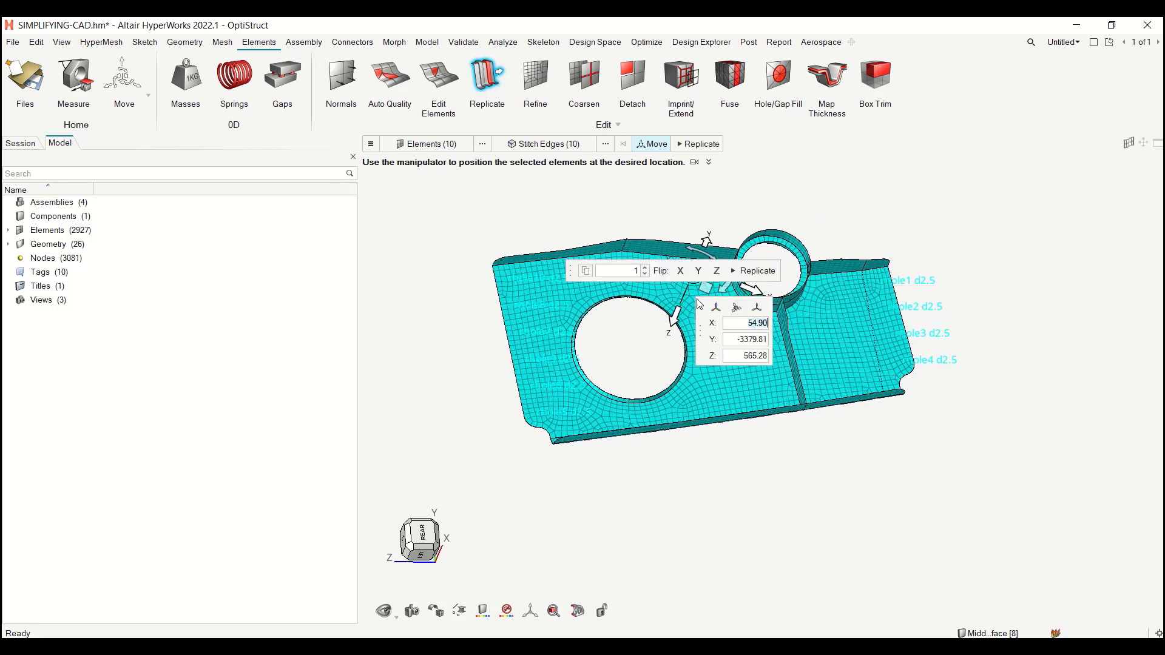
mouse_move(706, 288)
mouse_down()
mouse_move(777, 396)
mouse_move(762, 399)
mouse_up()
click(758, 271)
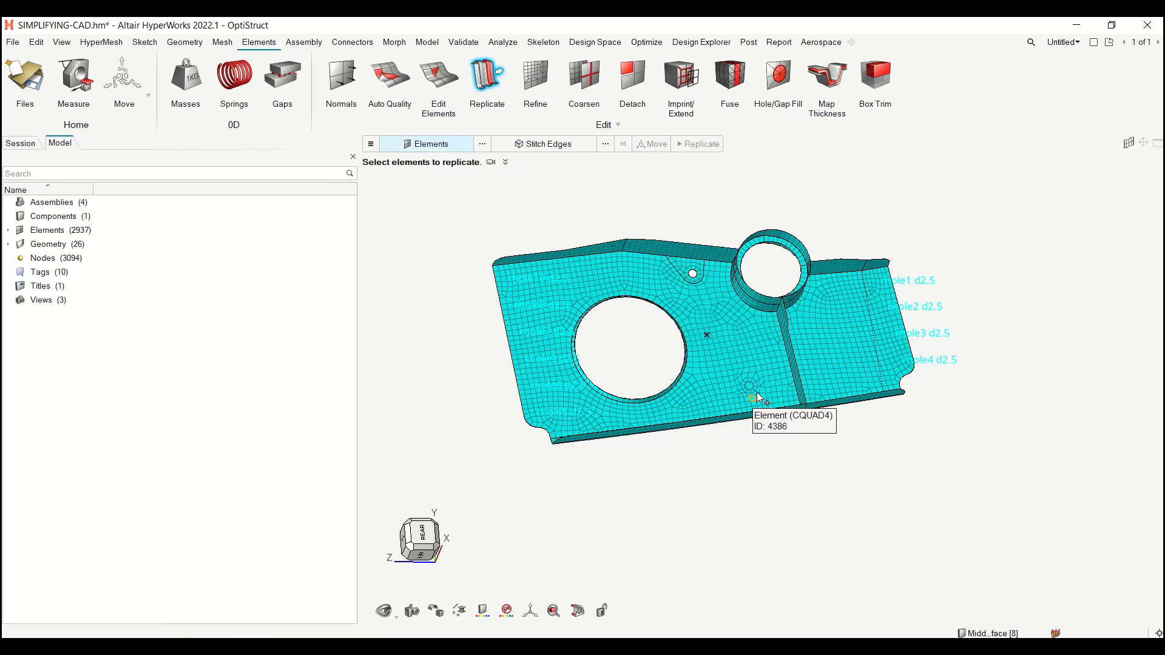
Inspect the mesh around the replicated ring and check its element quality with Auto Quality
scroll(756, 392, up, 5)
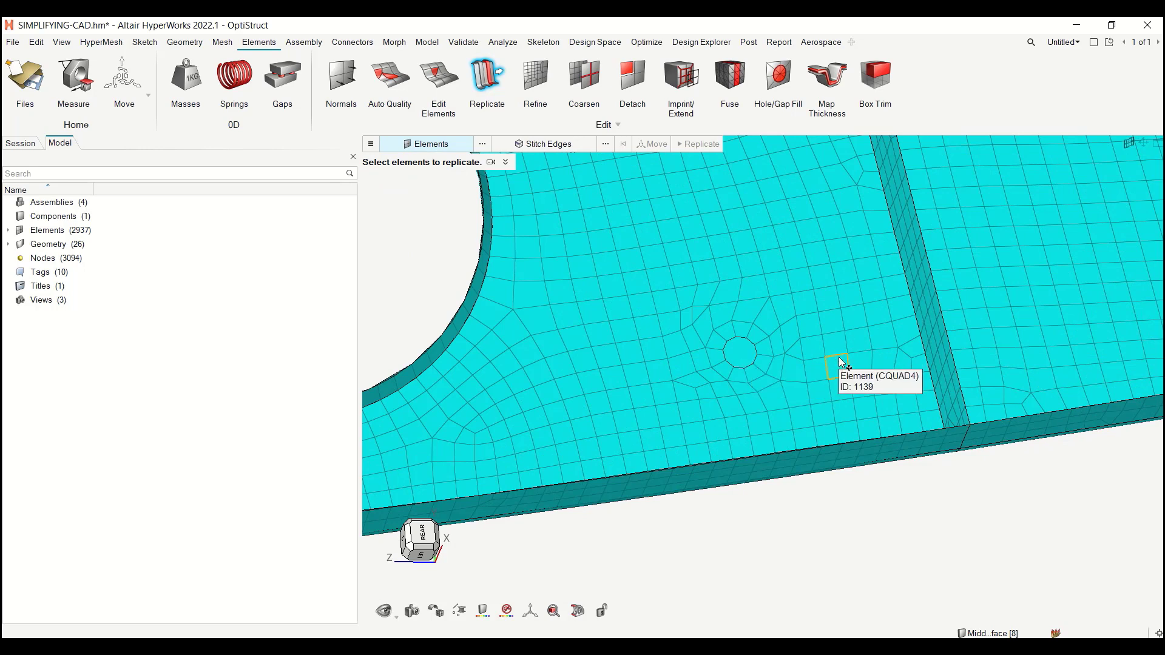
scroll(756, 374, down, 5)
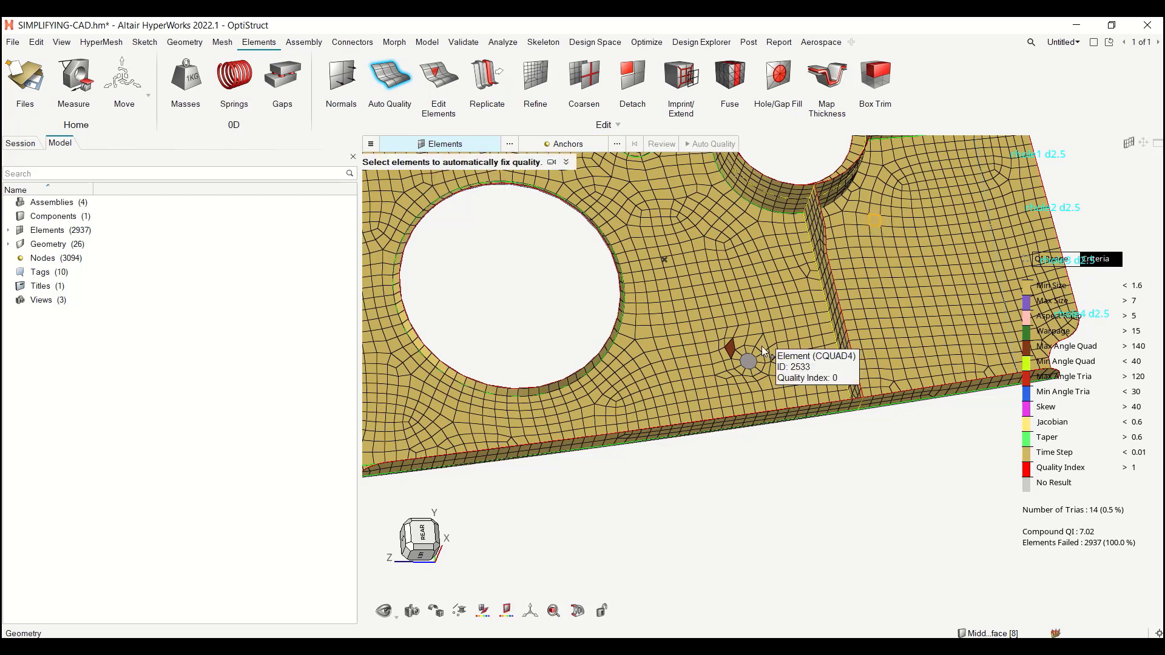
scroll(765, 332, down, 3)
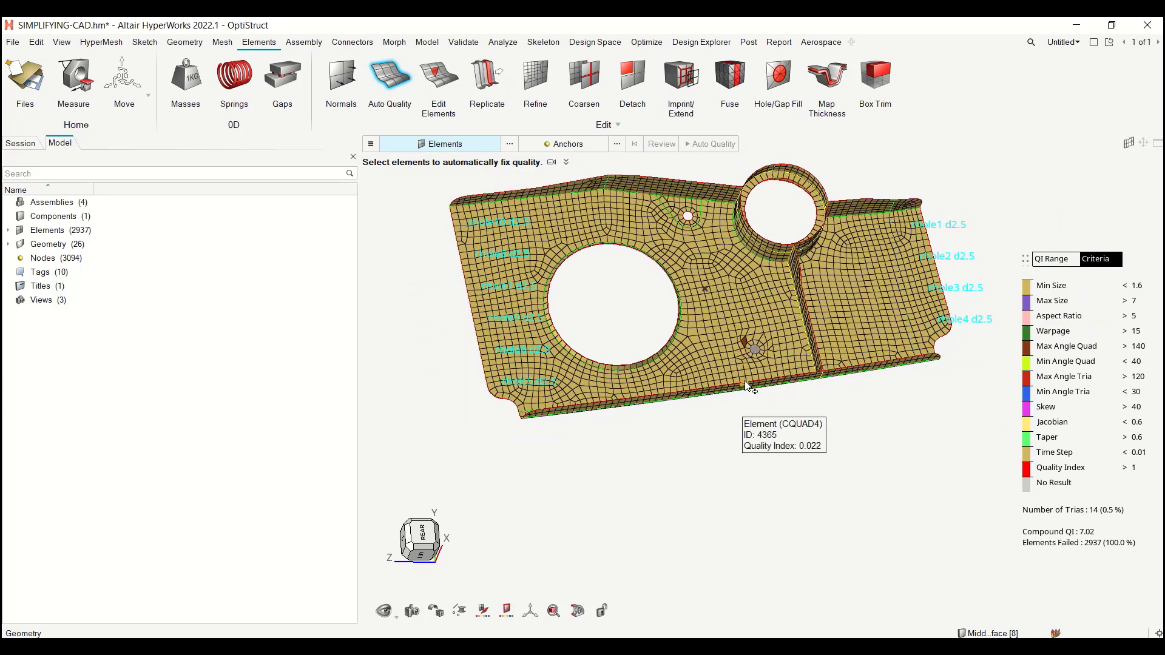
Move a node of the failing element just above the replicated hole ring with the Edit Elements Move tool
click(434, 103)
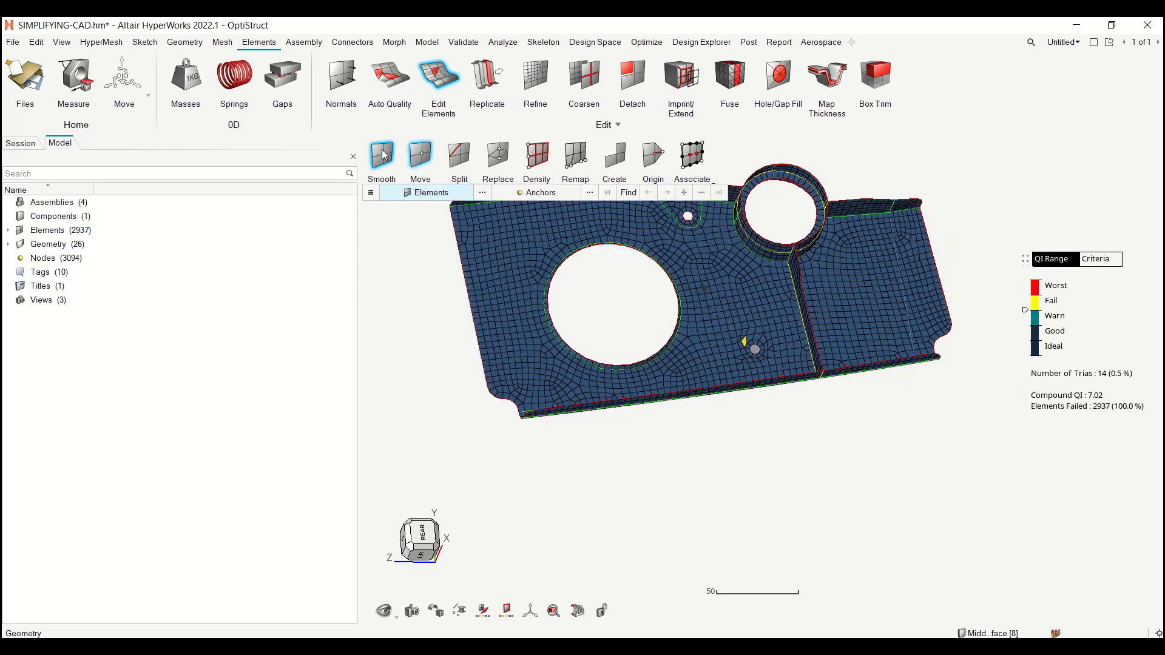
click(420, 155)
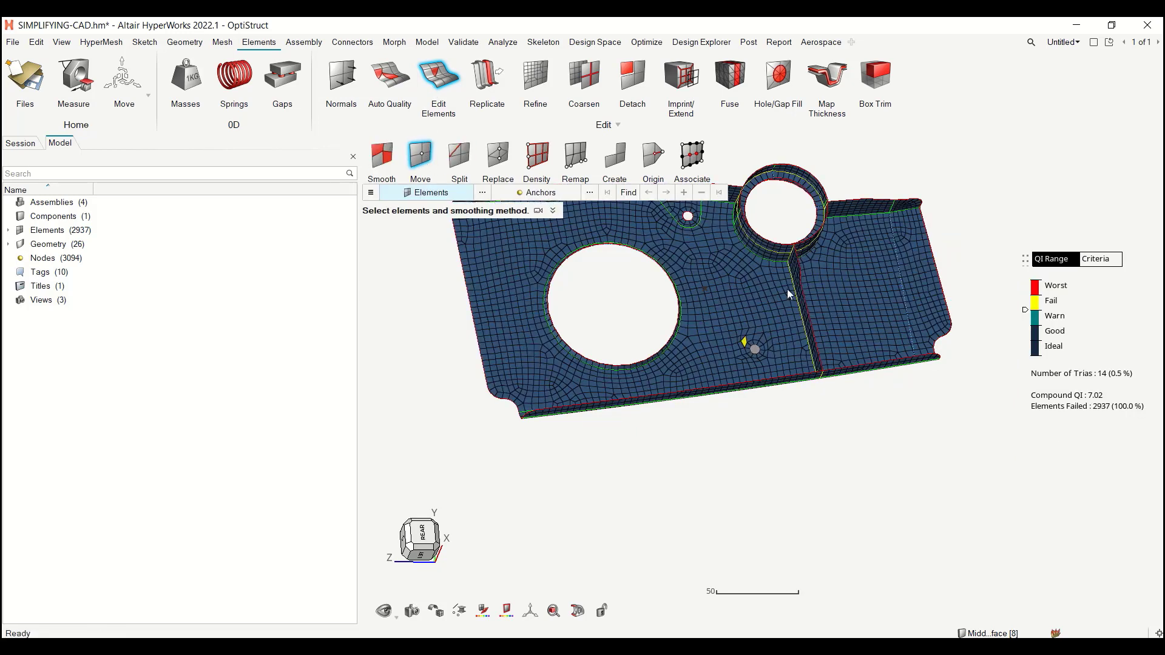
scroll(770, 345, up, 5)
scroll(766, 316, up, 2)
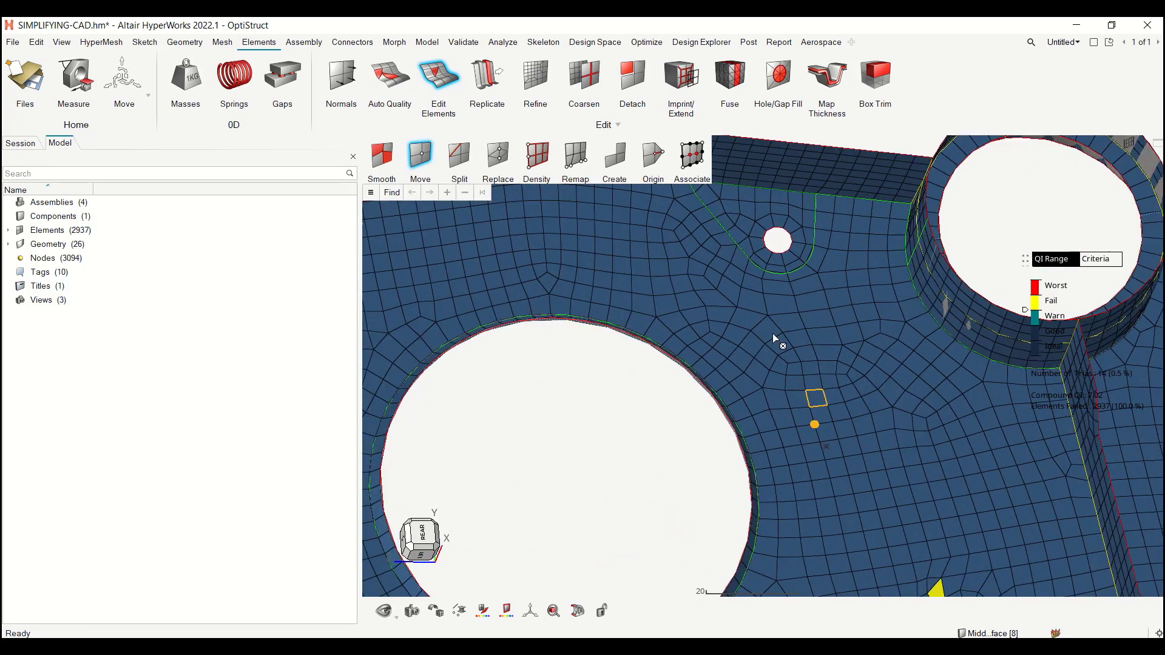
right_drag(824, 443, 888, 459)
right_click(794, 351)
scroll(893, 448, down, 6)
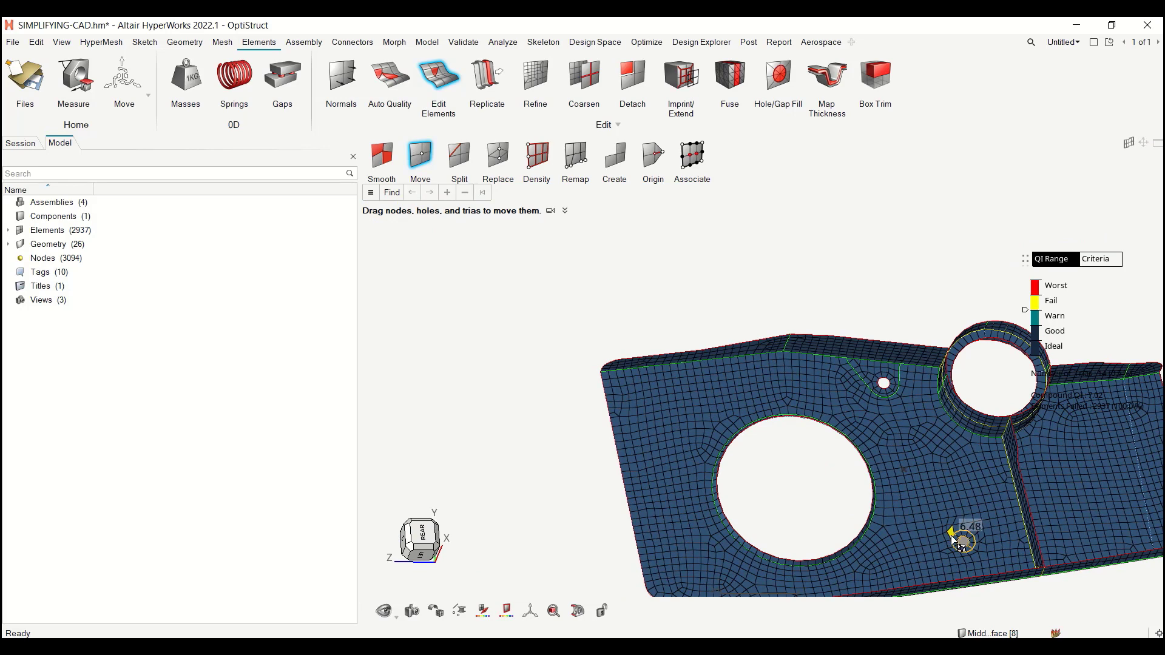
right_drag(590, 275, 663, 417)
scroll(704, 419, up, 3)
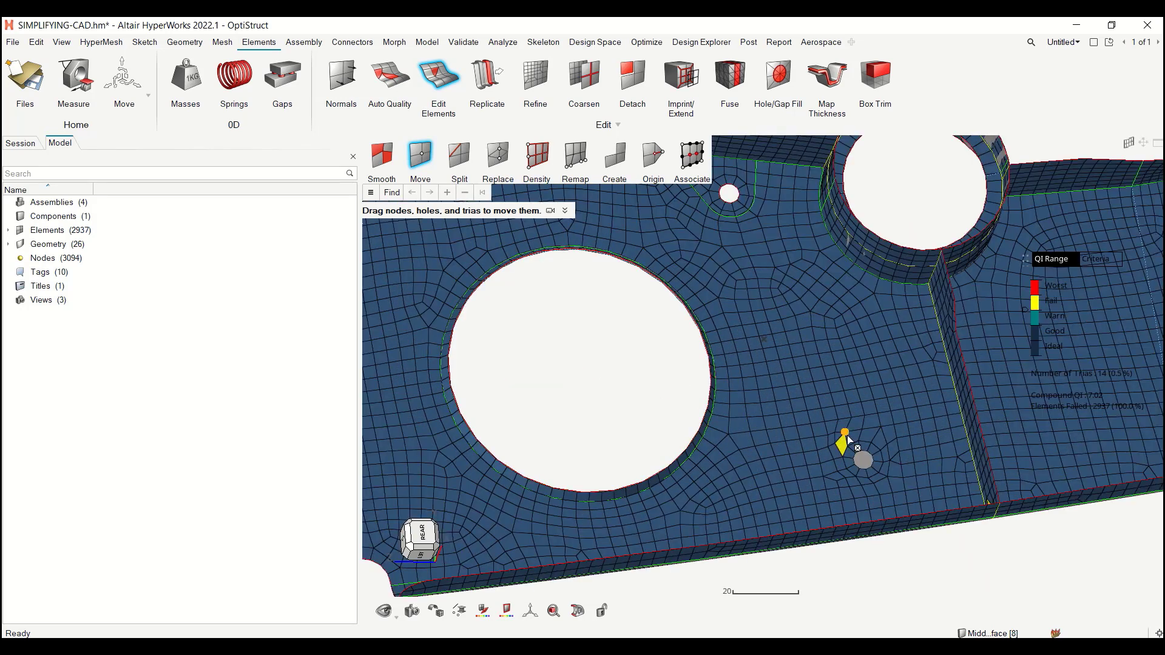
mouse_move(847, 437)
mouse_down()
mouse_move(860, 421)
mouse_move(858, 431)
mouse_up()
Smooth the distorted elements just above the replicated ring in two passes with the Auto method and leave Edit Elements
click(383, 164)
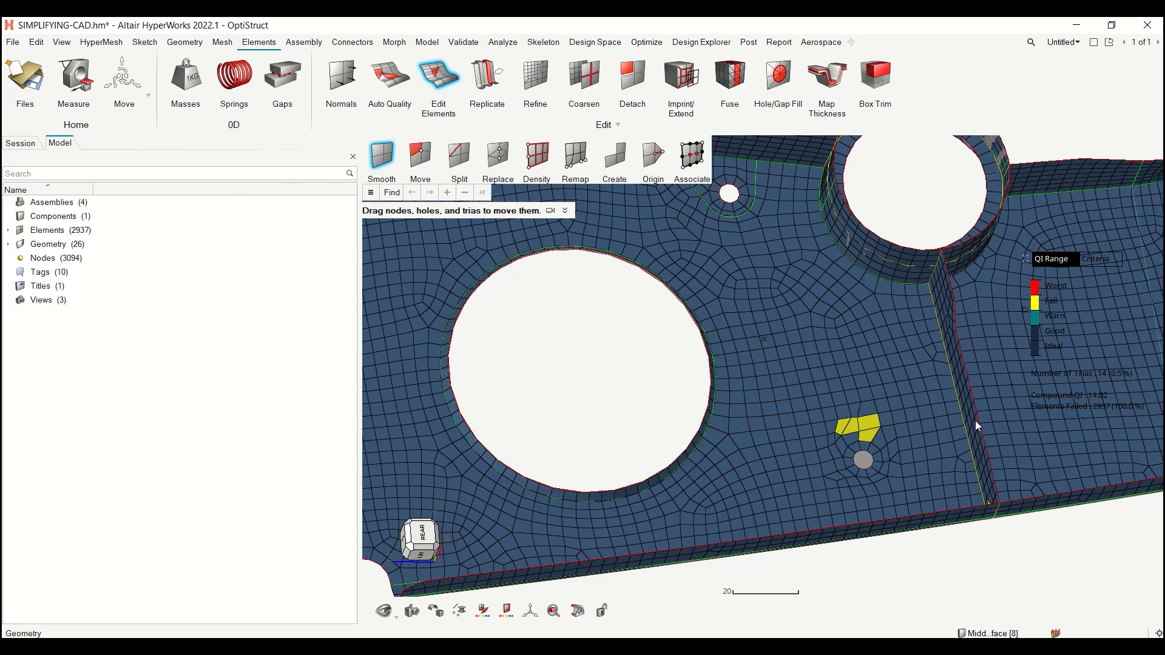
click(864, 428)
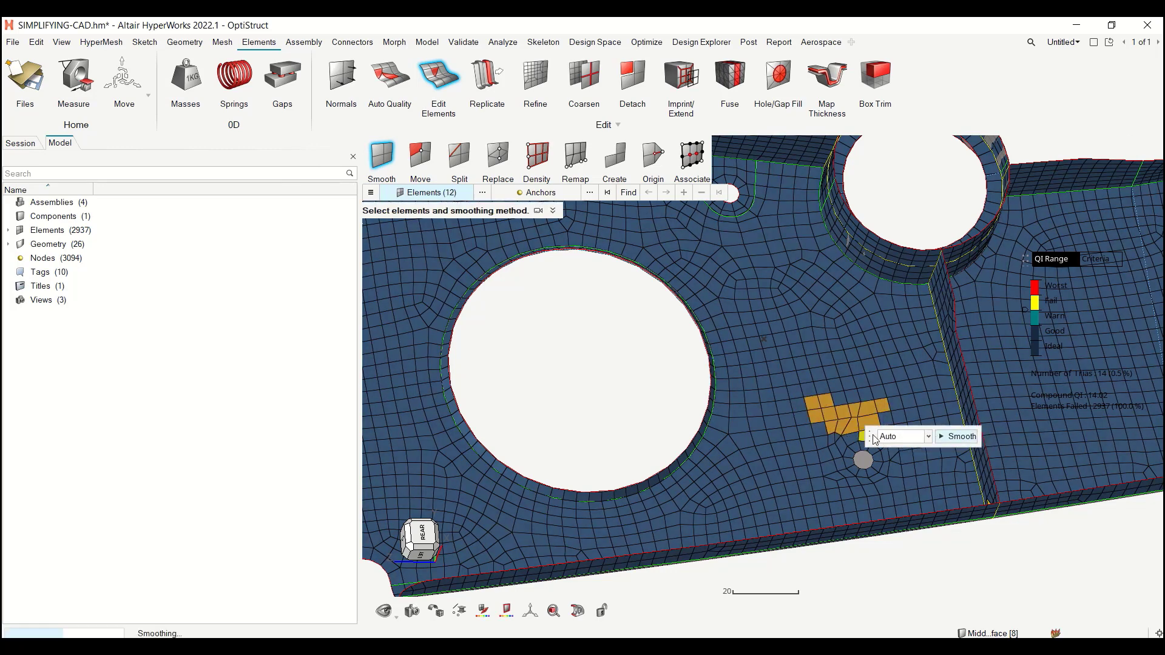
click(874, 419)
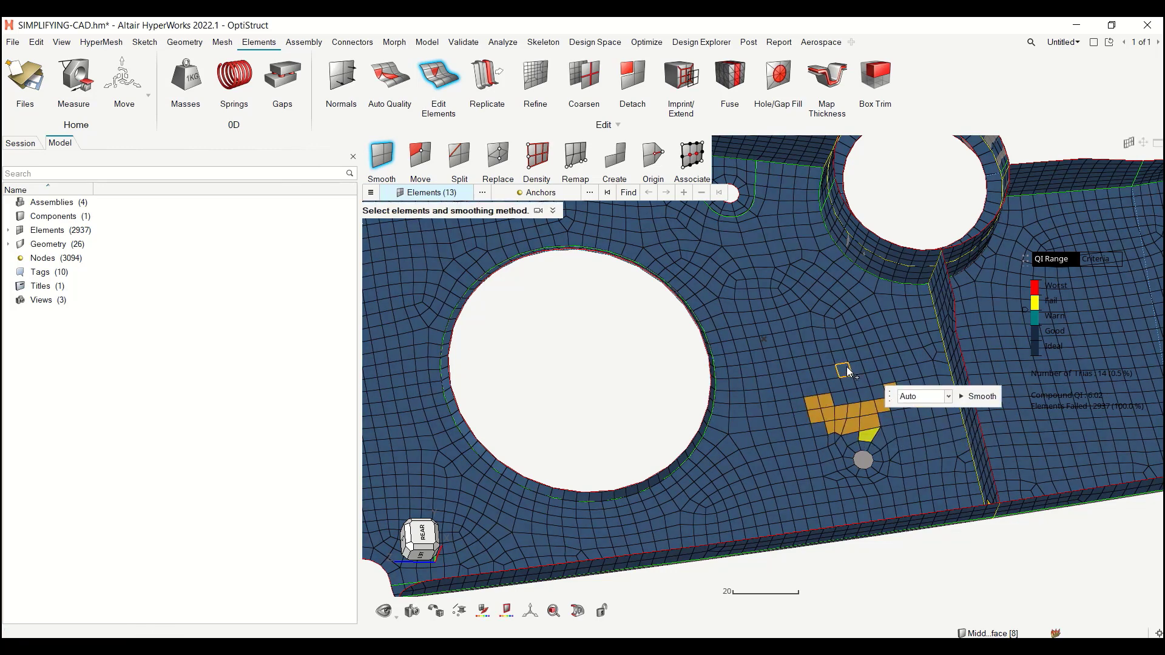
shift+right_drag(847, 366, 836, 431)
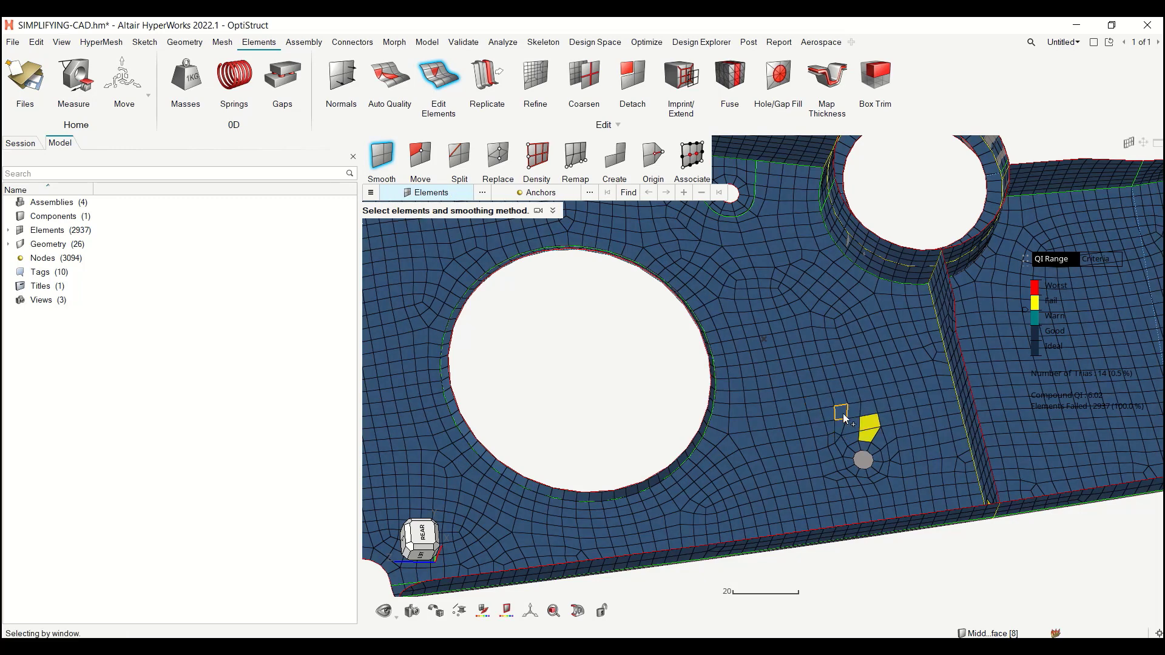
shift+drag(845, 419, 894, 440)
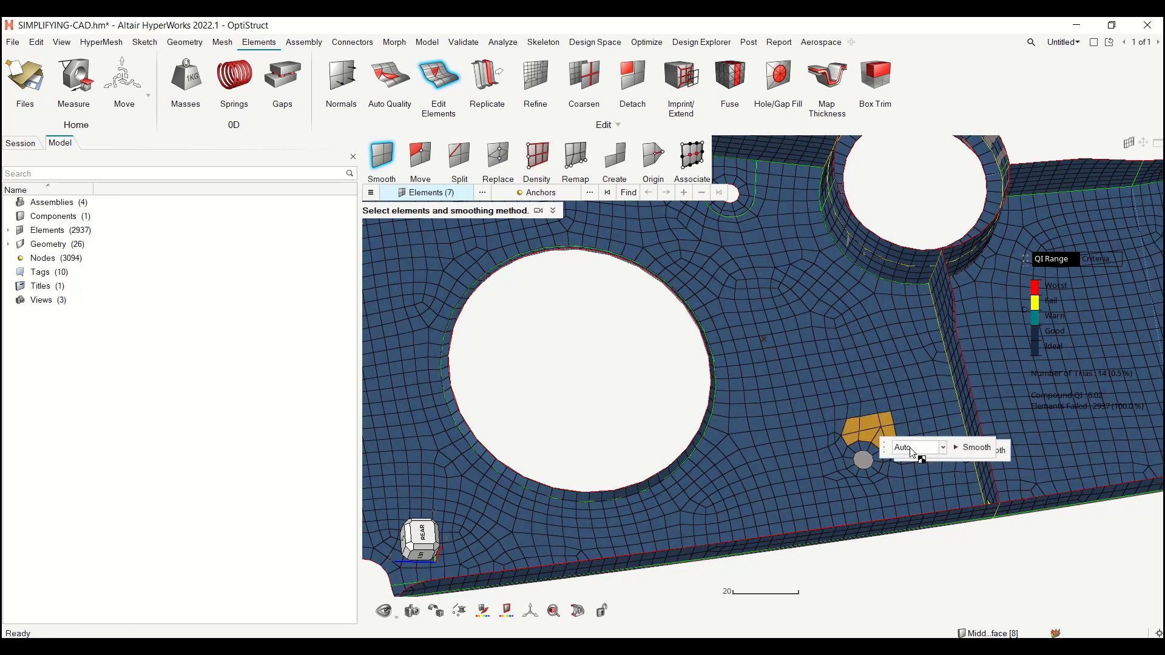
click(978, 451)
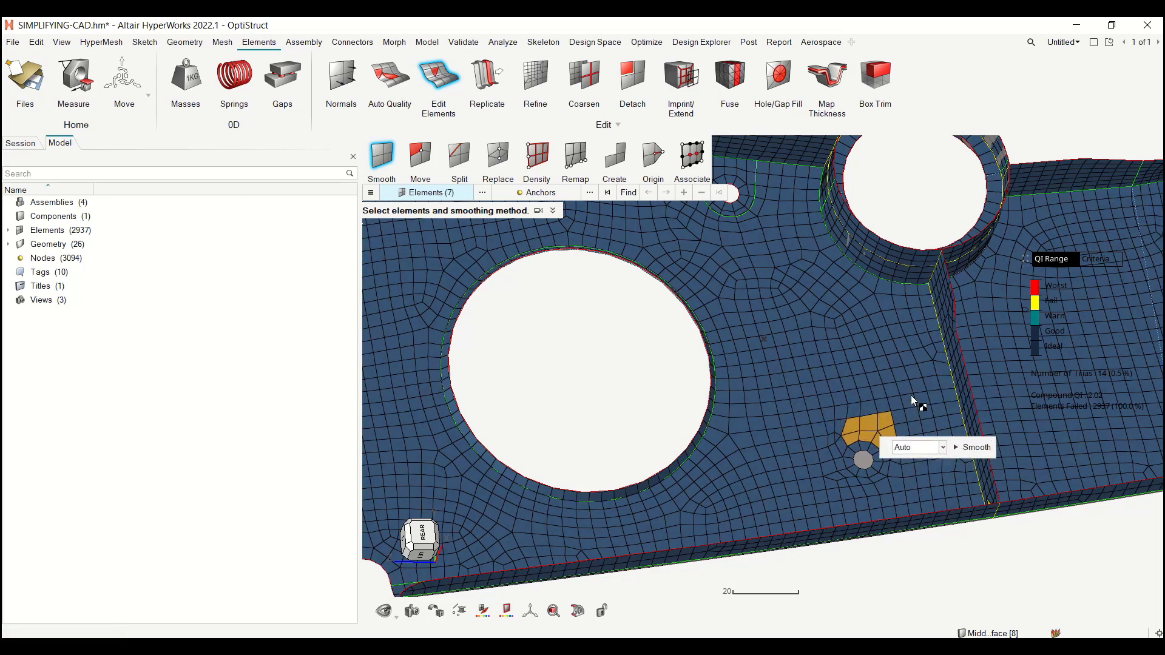
key(Escape)
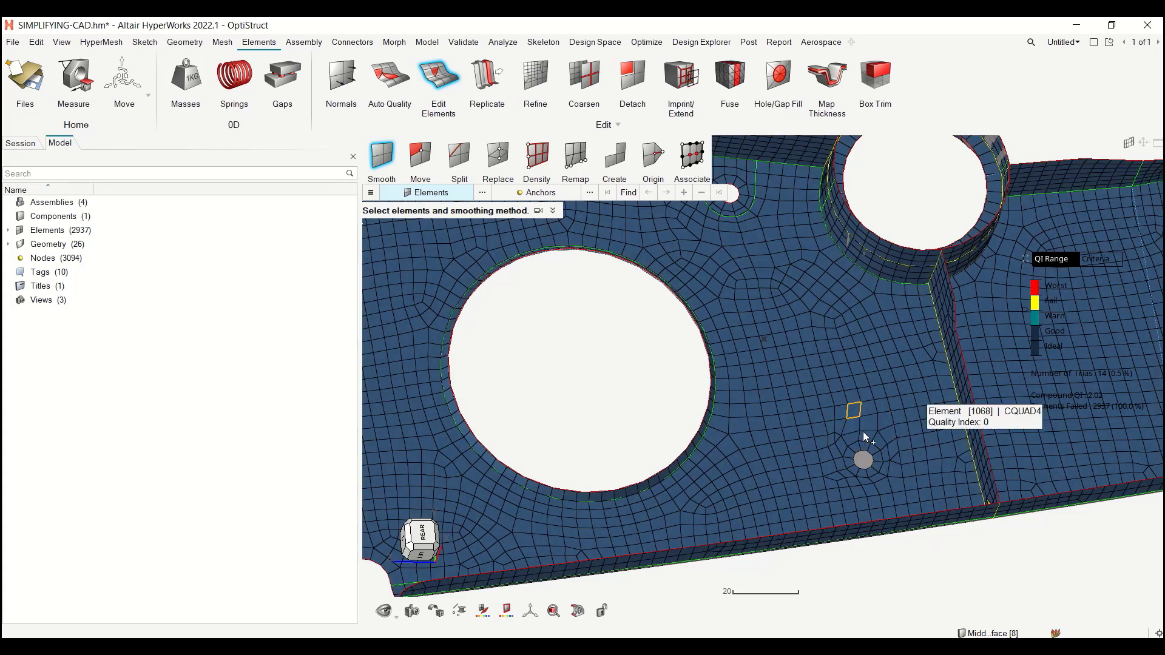
scroll(895, 395, down, 4)
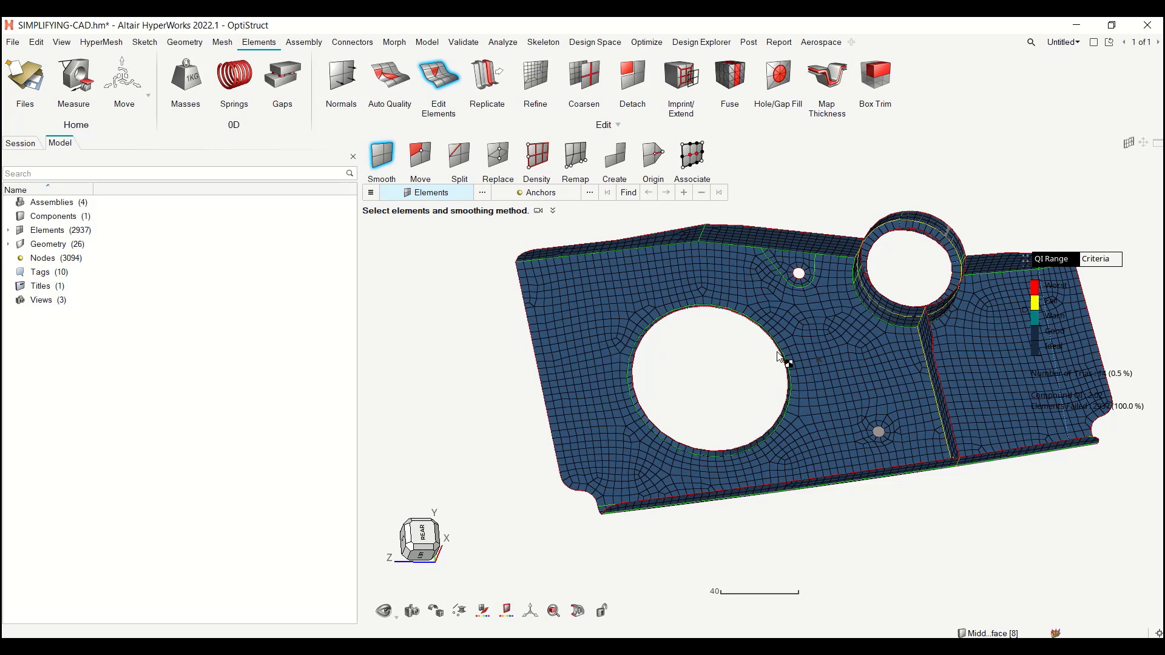
scroll(696, 377, down, 1)
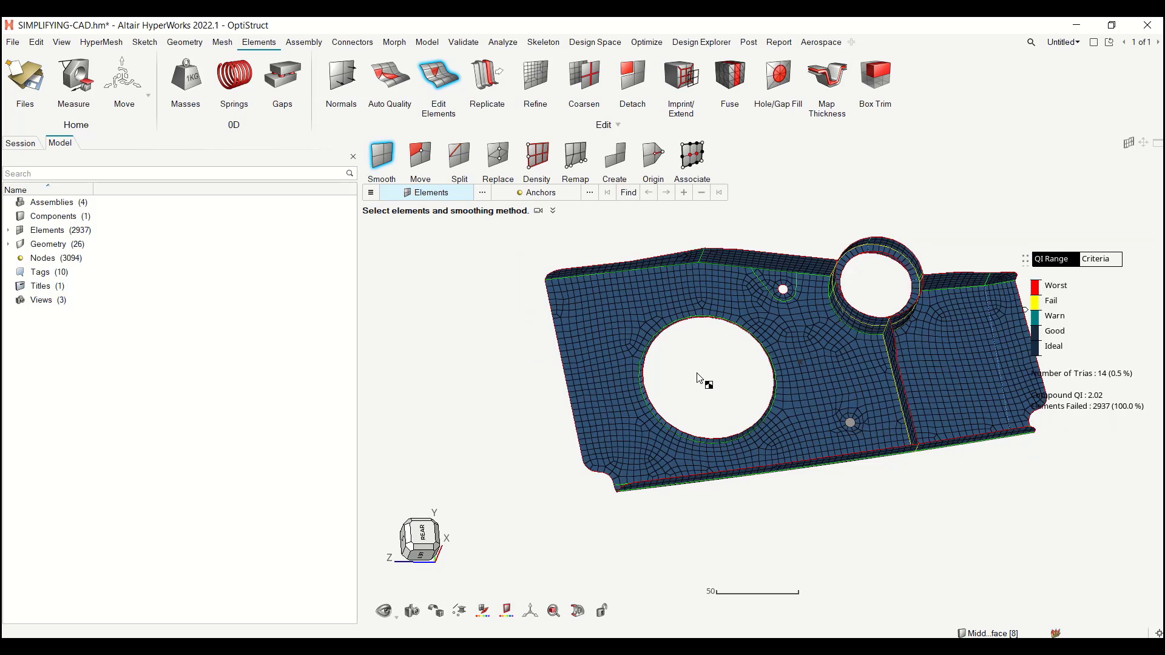
right_drag(697, 377, 651, 402)
middle_drag(653, 408, 652, 372)
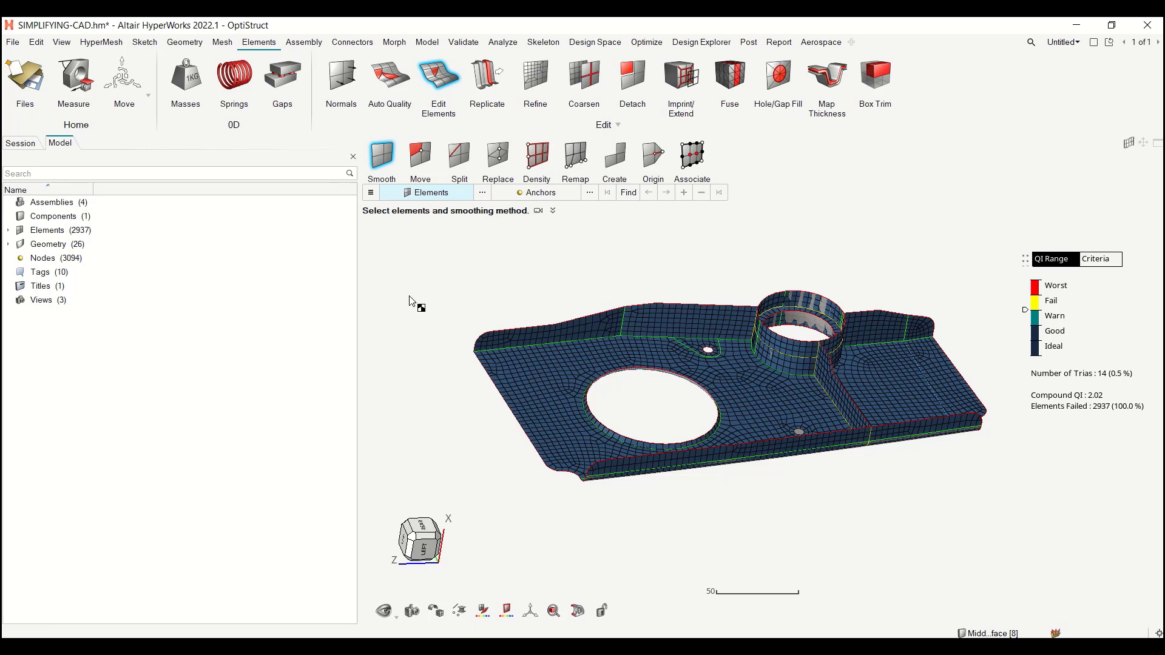
key(Escape)
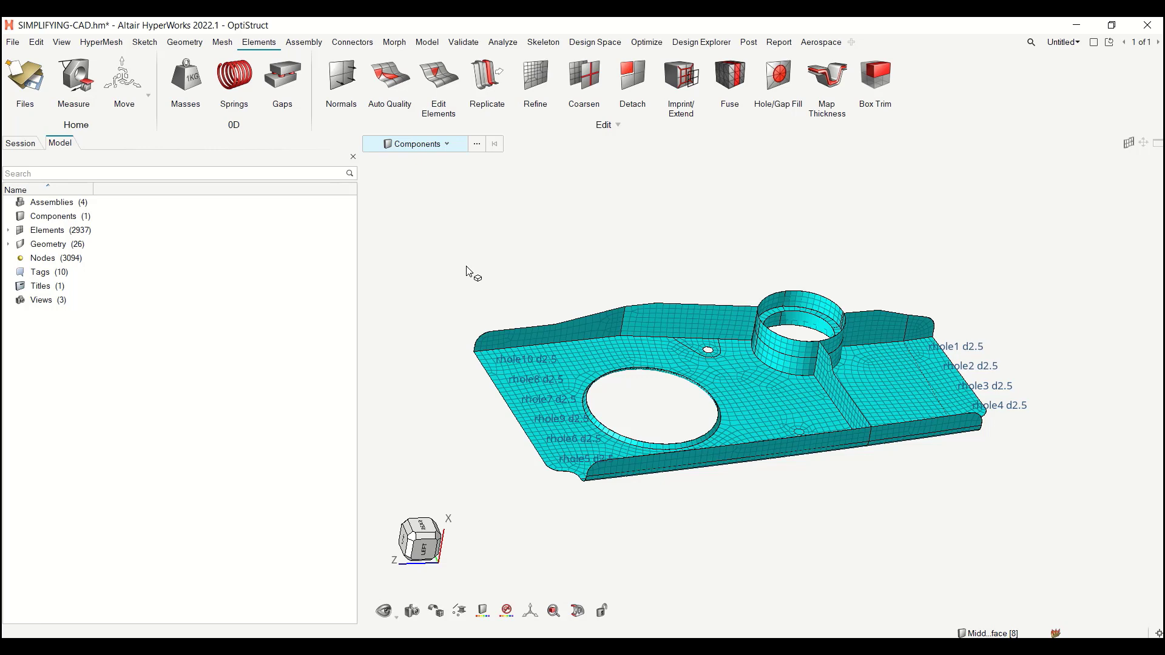
Delete all elements of the bracket mesh and all tags, leaving only the midsurface geometry
key(e)
drag(408, 210, 1059, 515)
key(Delete)
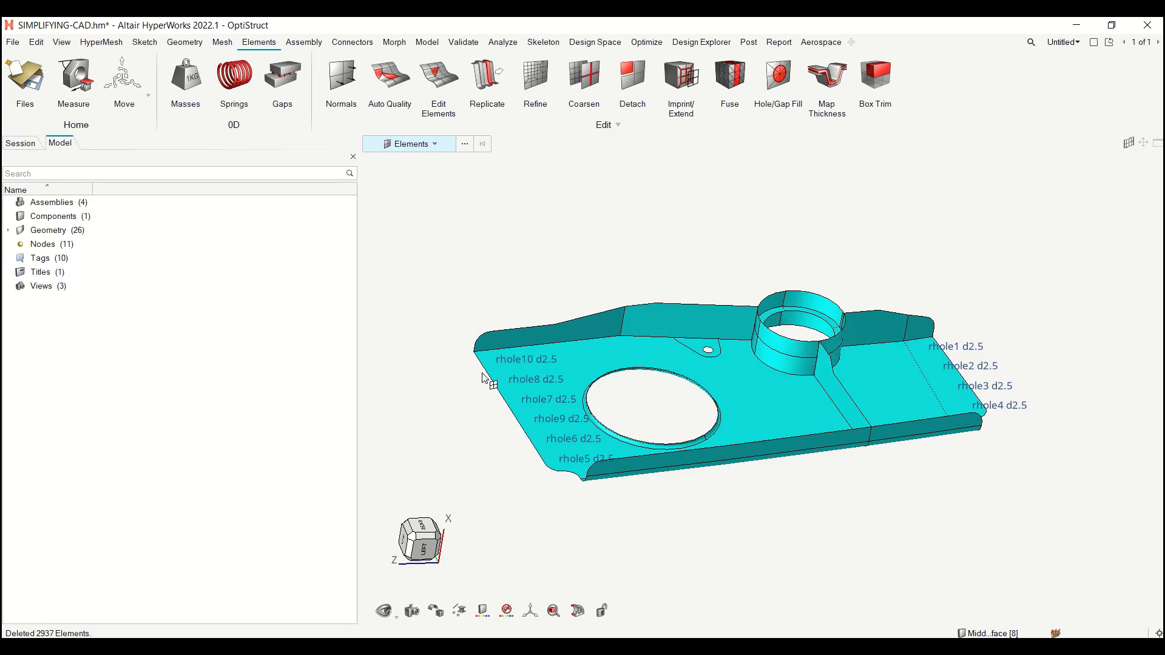
right_click(57, 261)
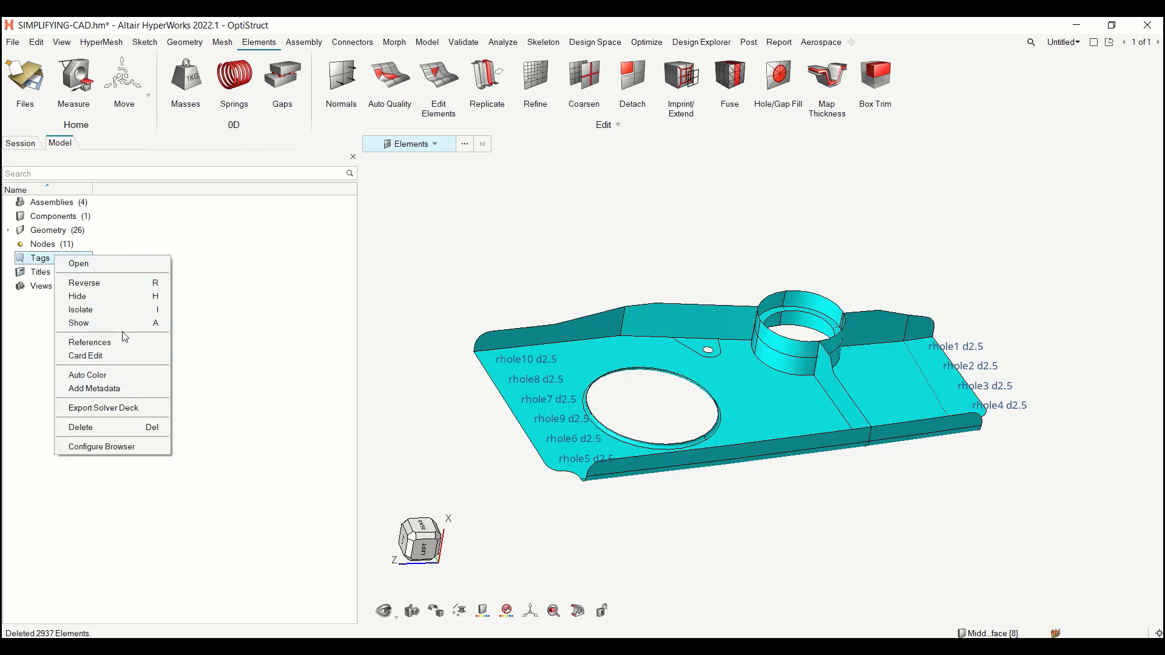
click(89, 428)
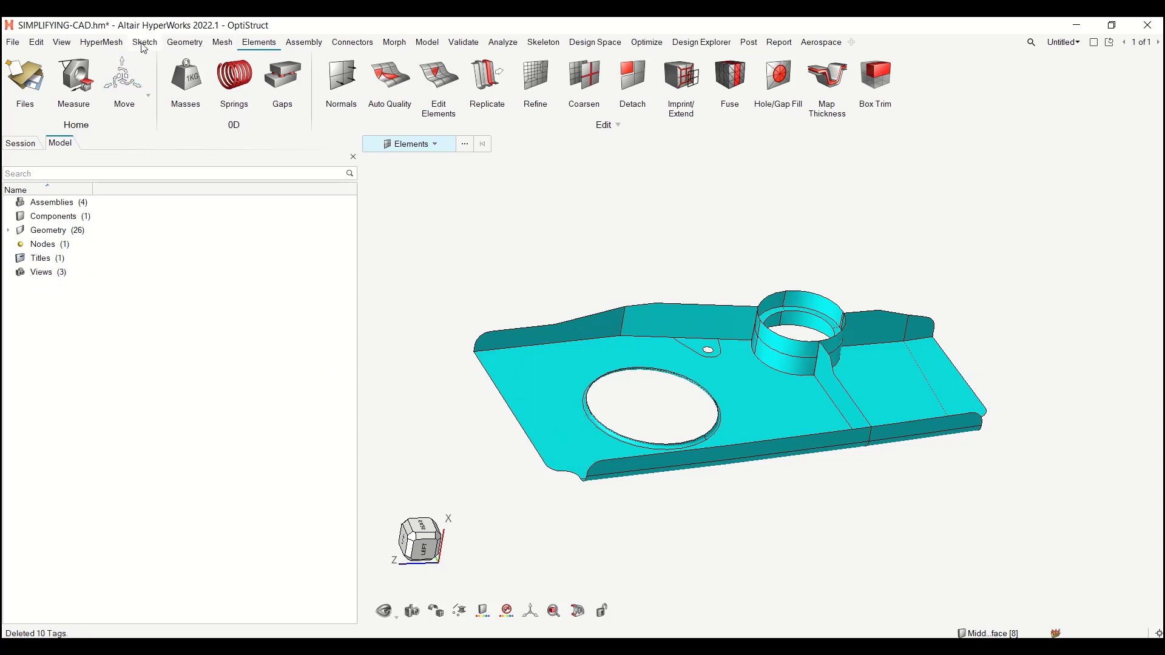
Create a new part in the model's part structure and move the Middle Surface component into it
click(296, 42)
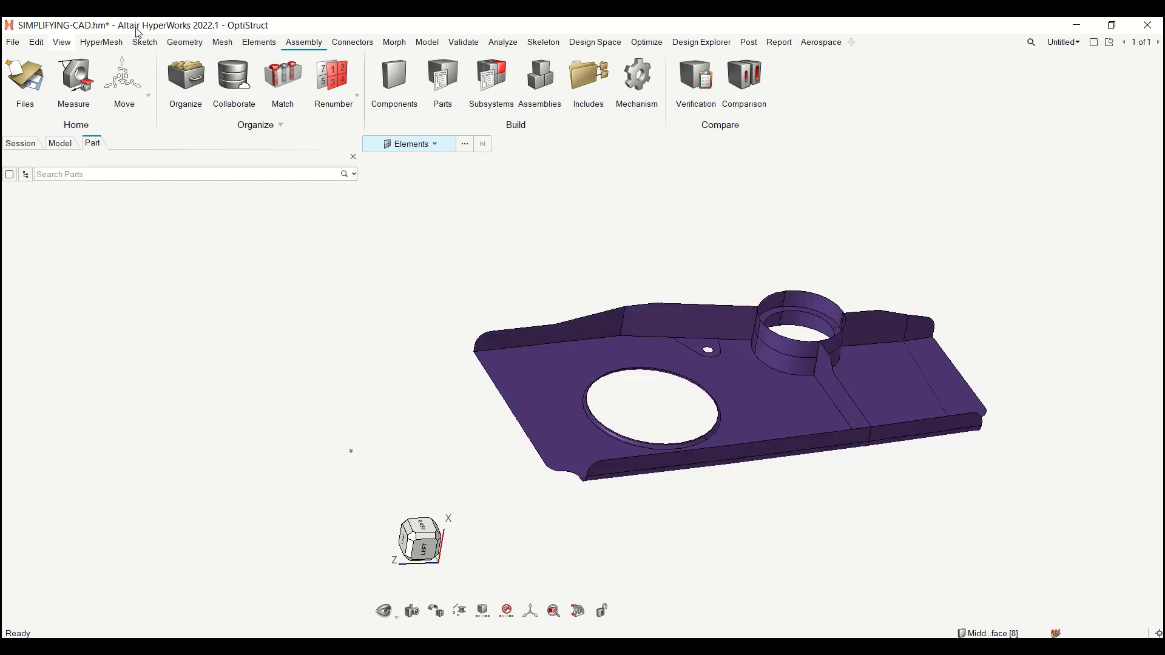
click(61, 42)
click(218, 292)
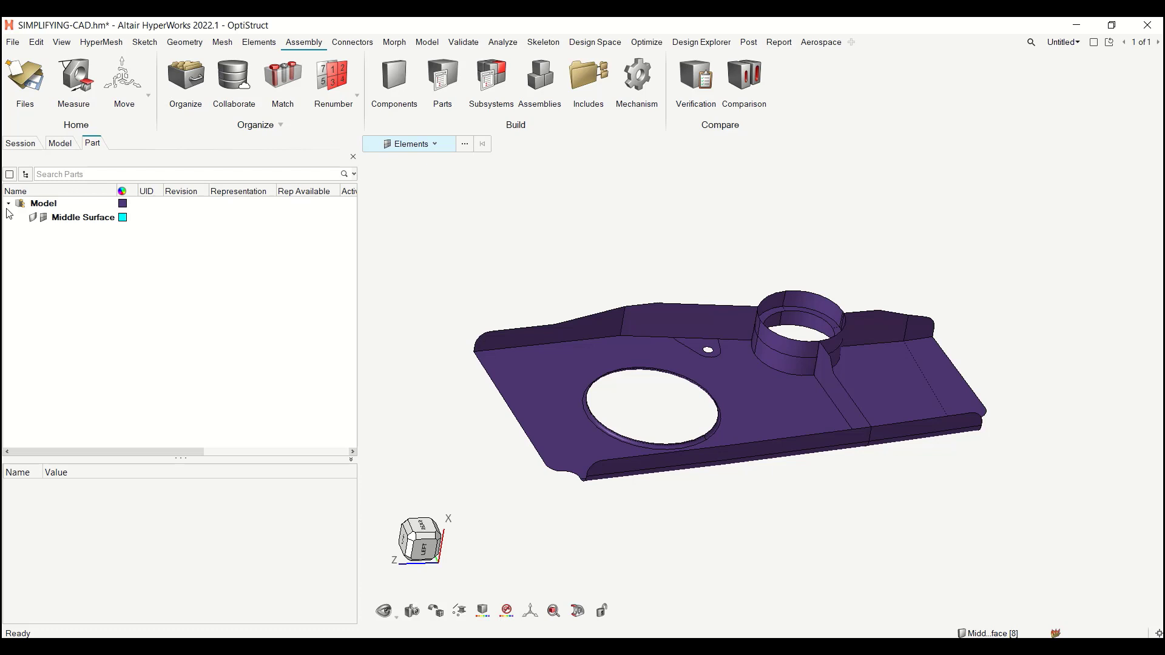
click(86, 218)
right_click(86, 220)
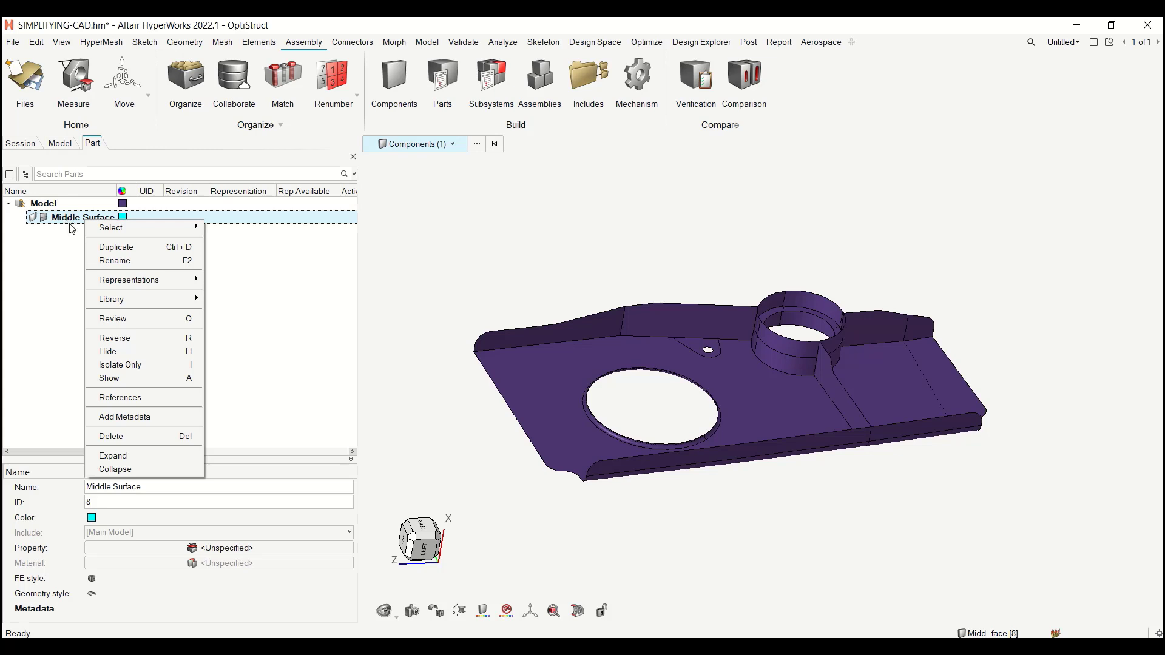
click(70, 268)
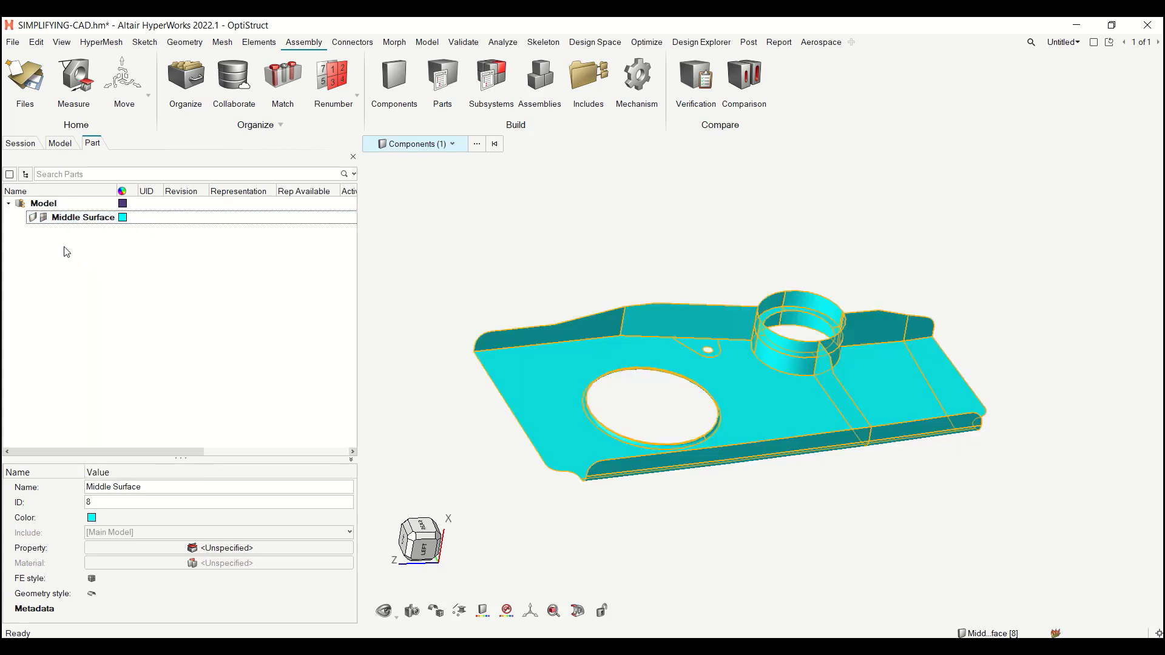
right_click(60, 270)
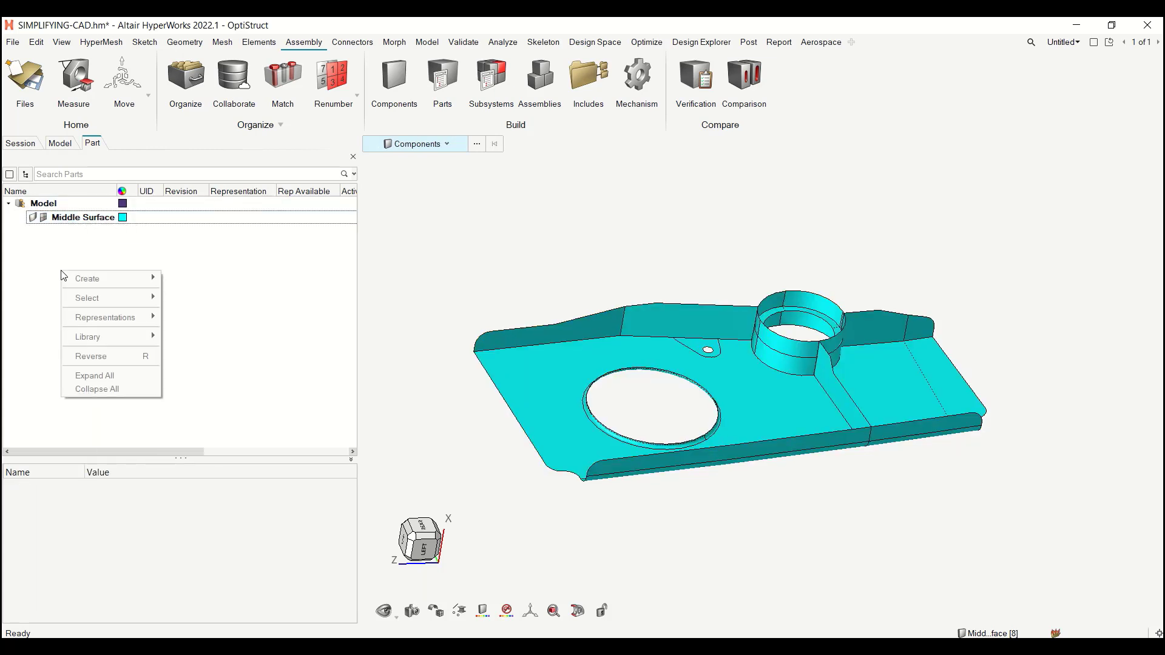
mouse_move(145, 279)
click(181, 293)
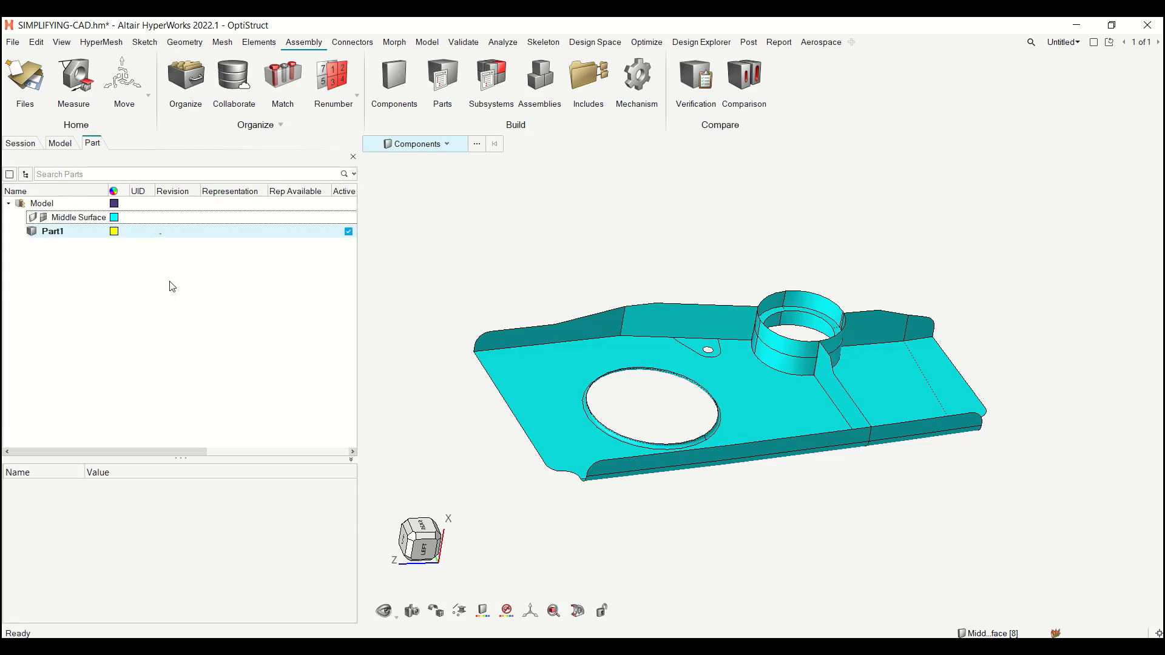
drag(83, 219, 63, 233)
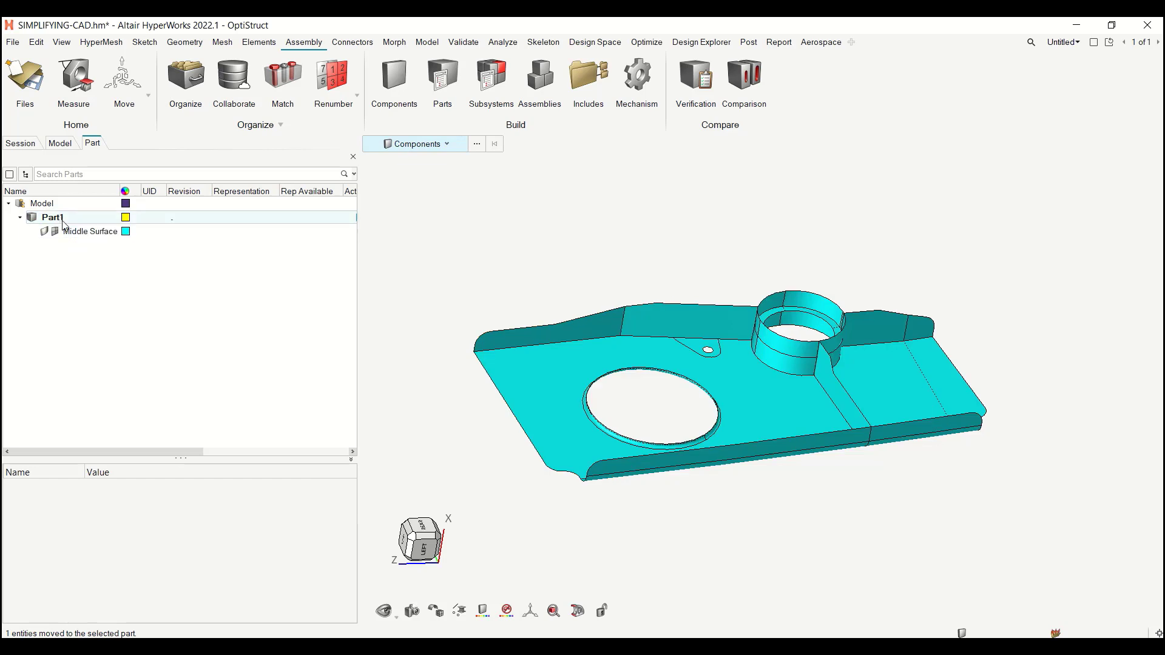
Save a CAD representation of the new part and acknowledge the missing UID message
right_click(63, 219)
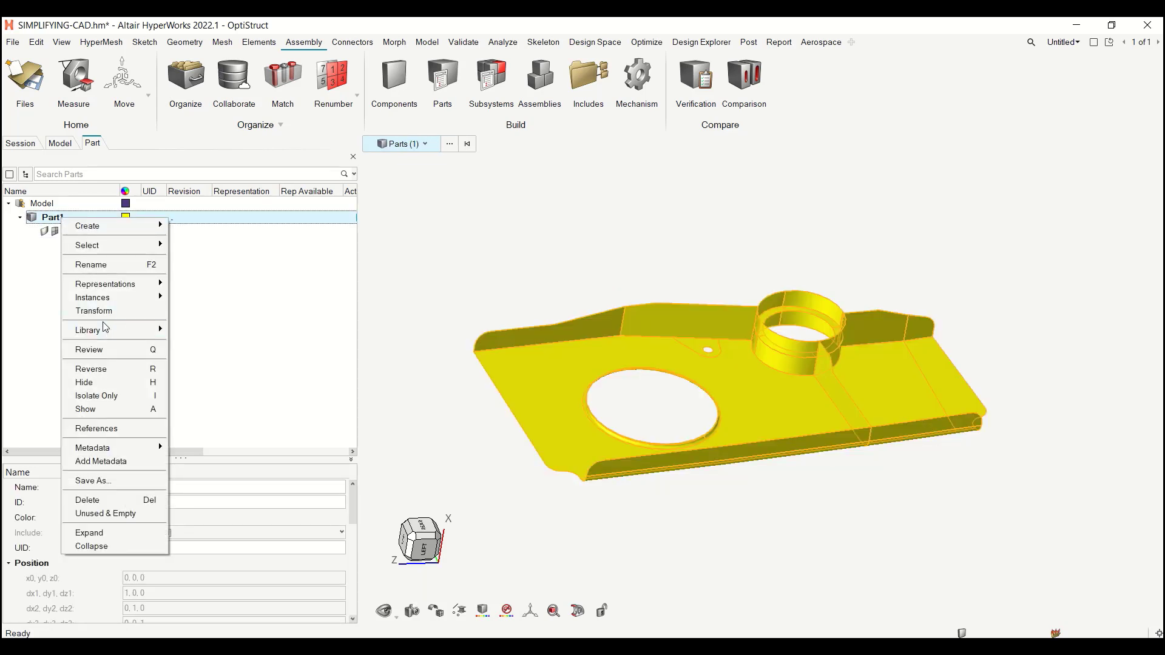
mouse_move(121, 289)
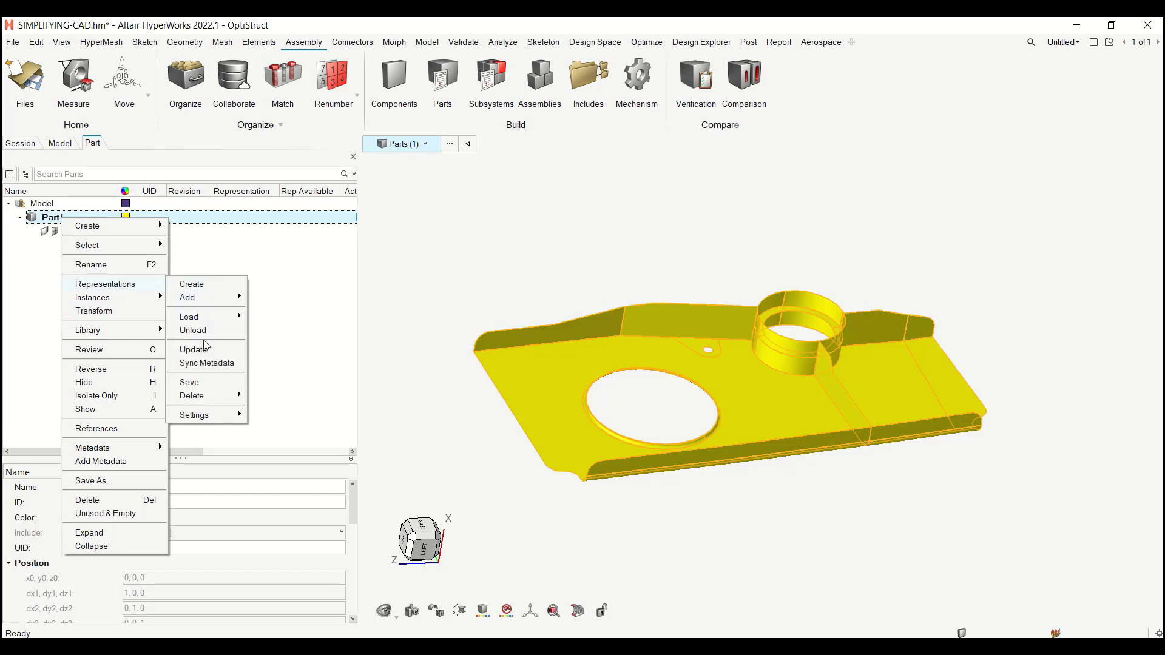
click(205, 383)
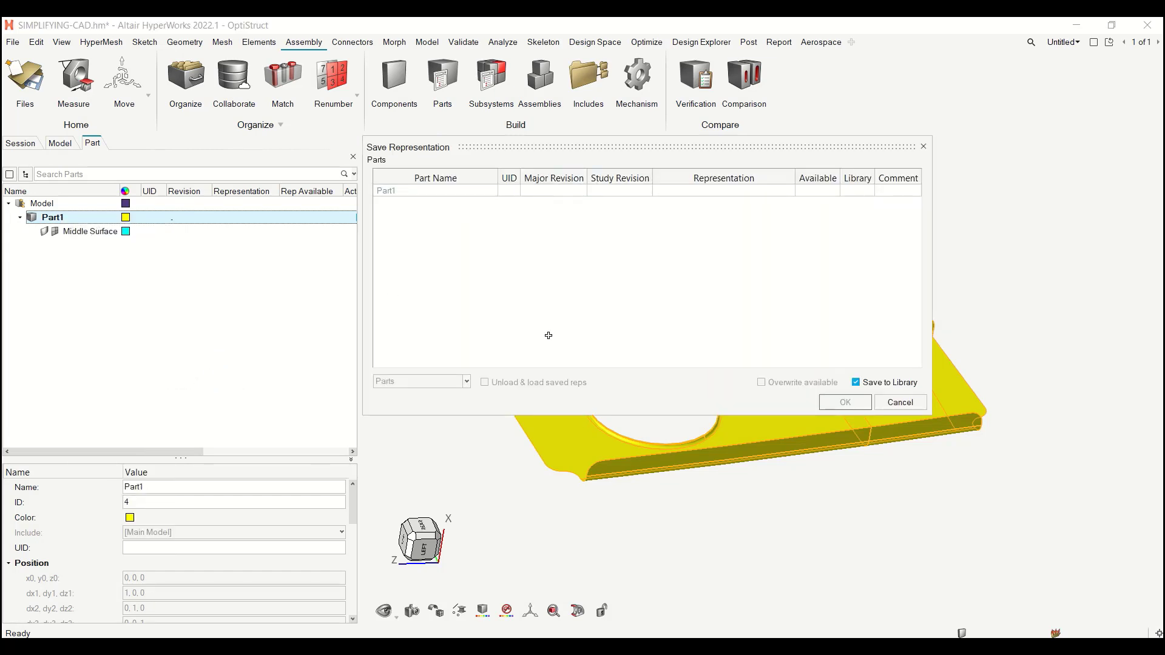
click(662, 199)
click(699, 195)
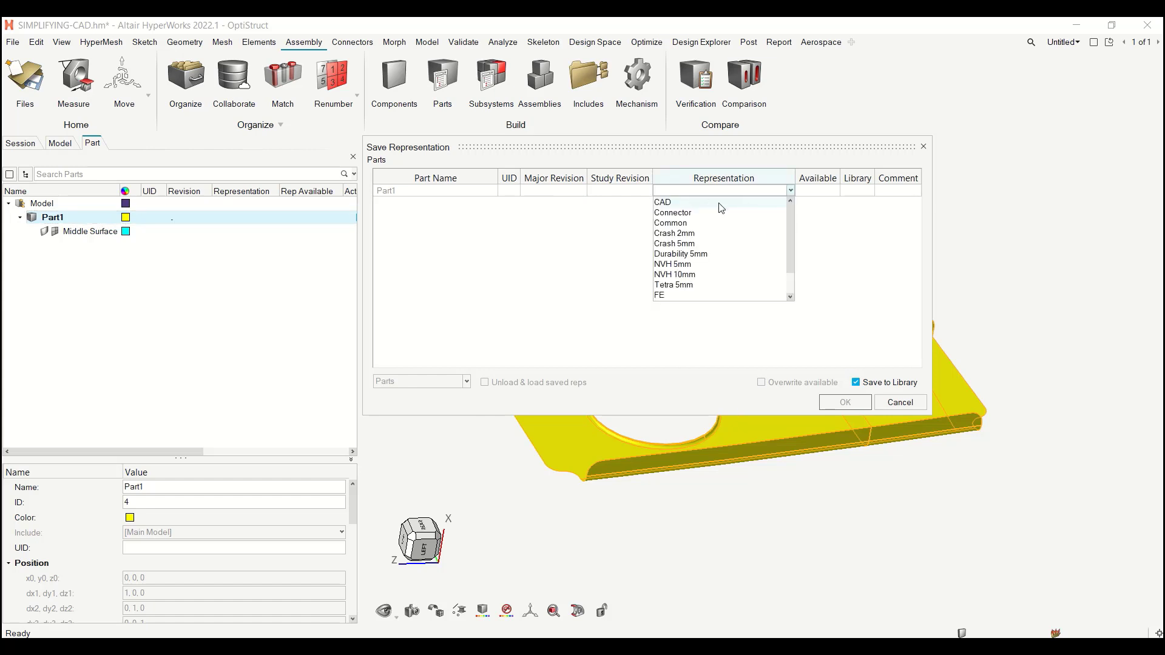
click(720, 202)
click(845, 403)
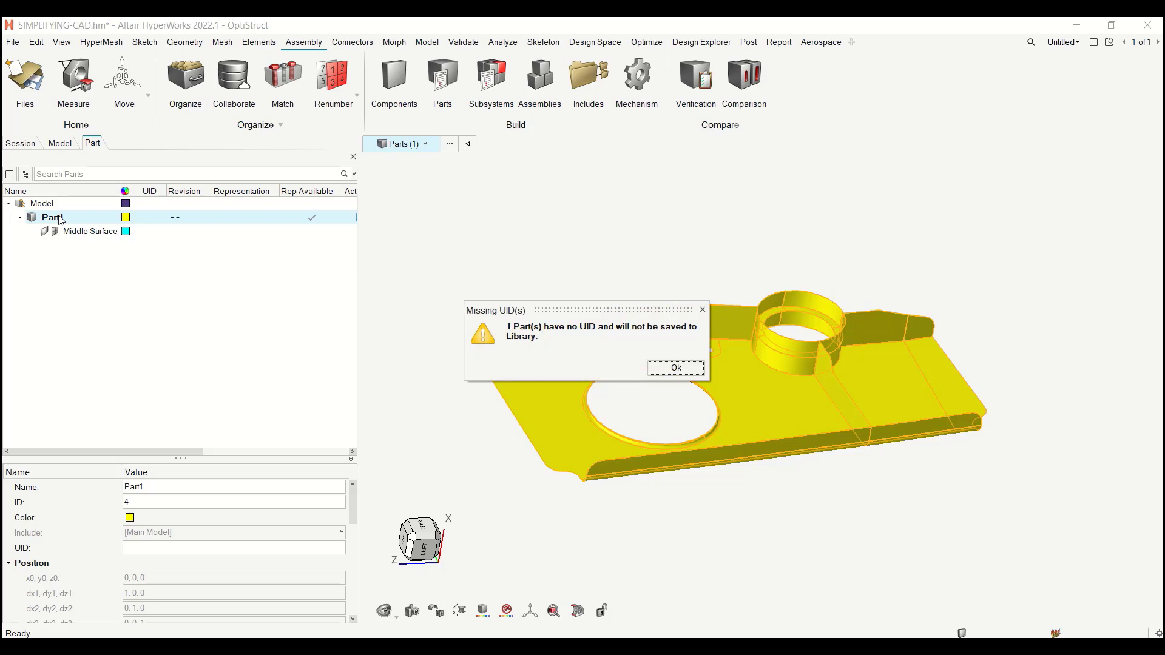
click(677, 367)
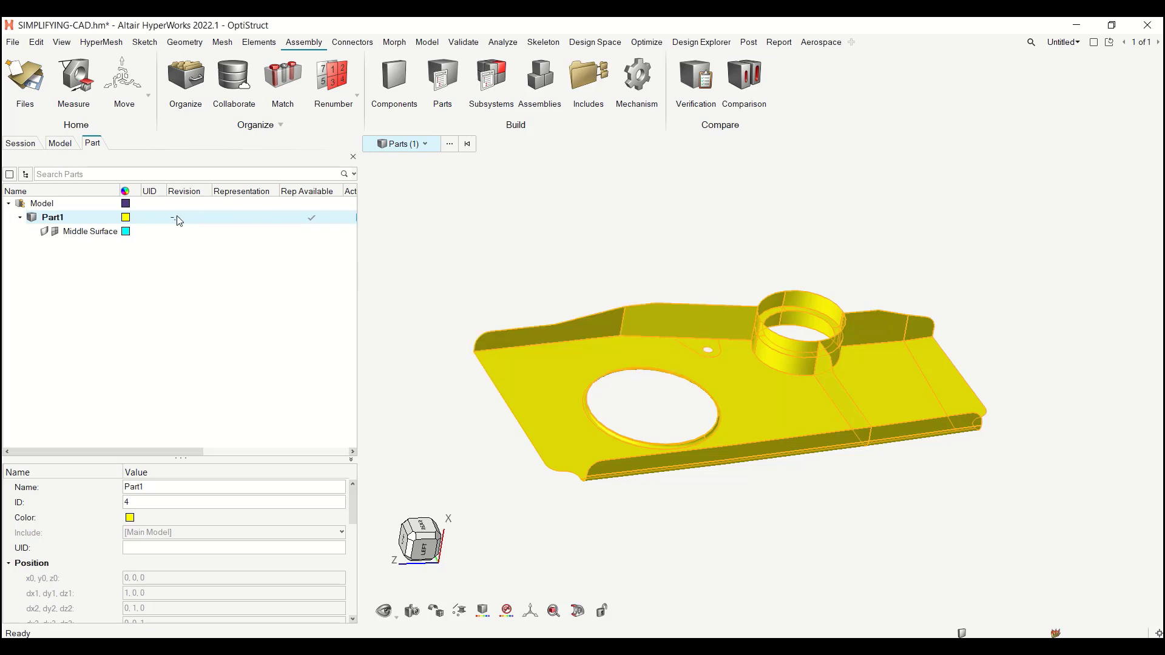
Sync the metadata of the part's representation
right_click(65, 220)
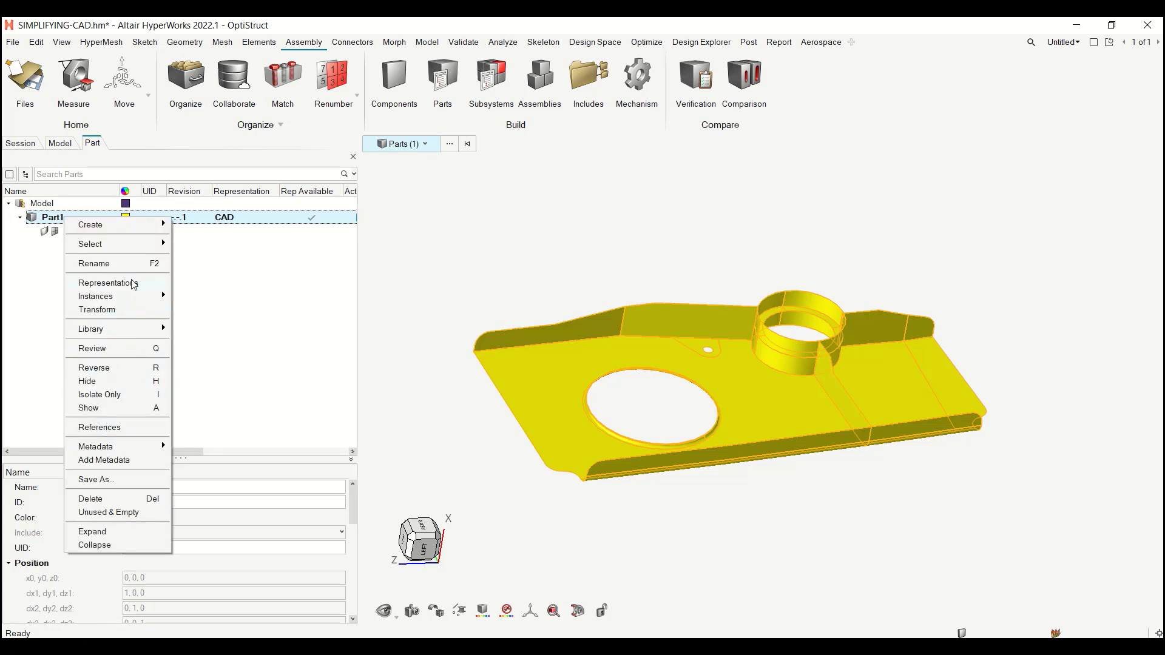
mouse_move(135, 284)
click(198, 362)
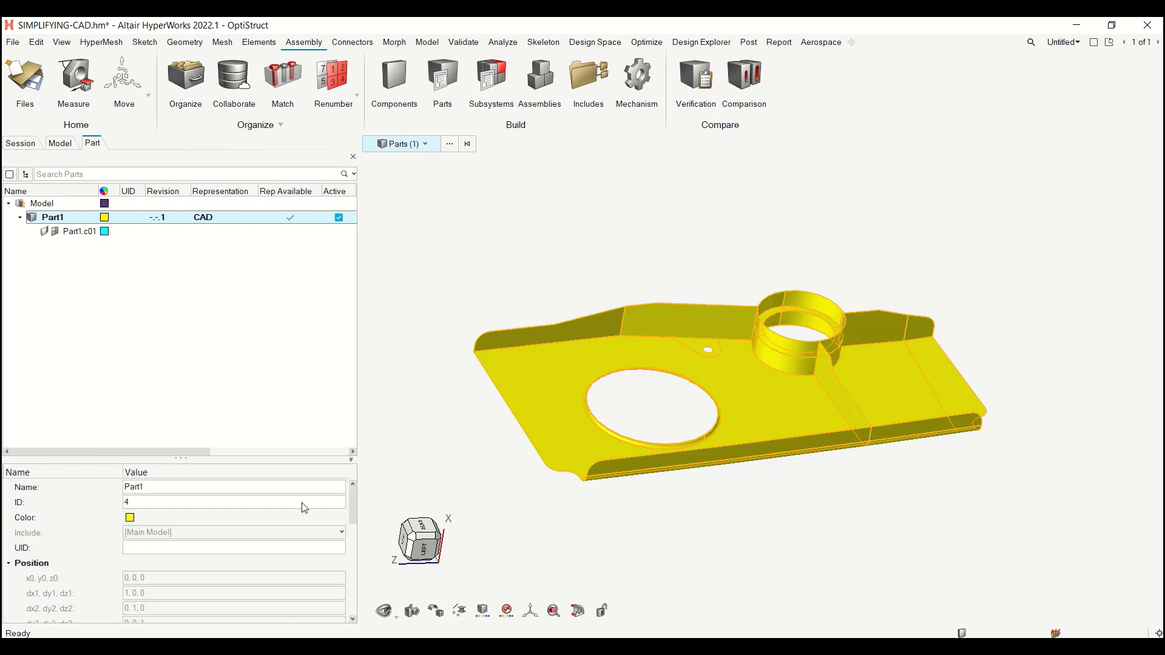
Set the UID of Part1 to midsurface
click(217, 549)
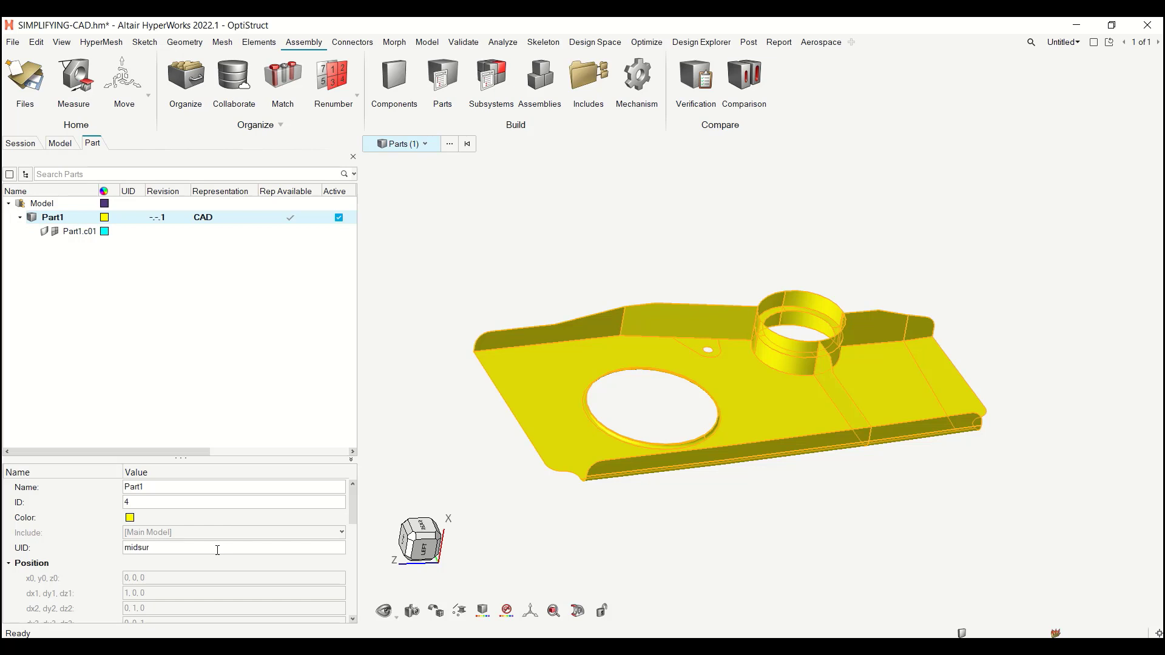
text(midsurface)
key(Return)
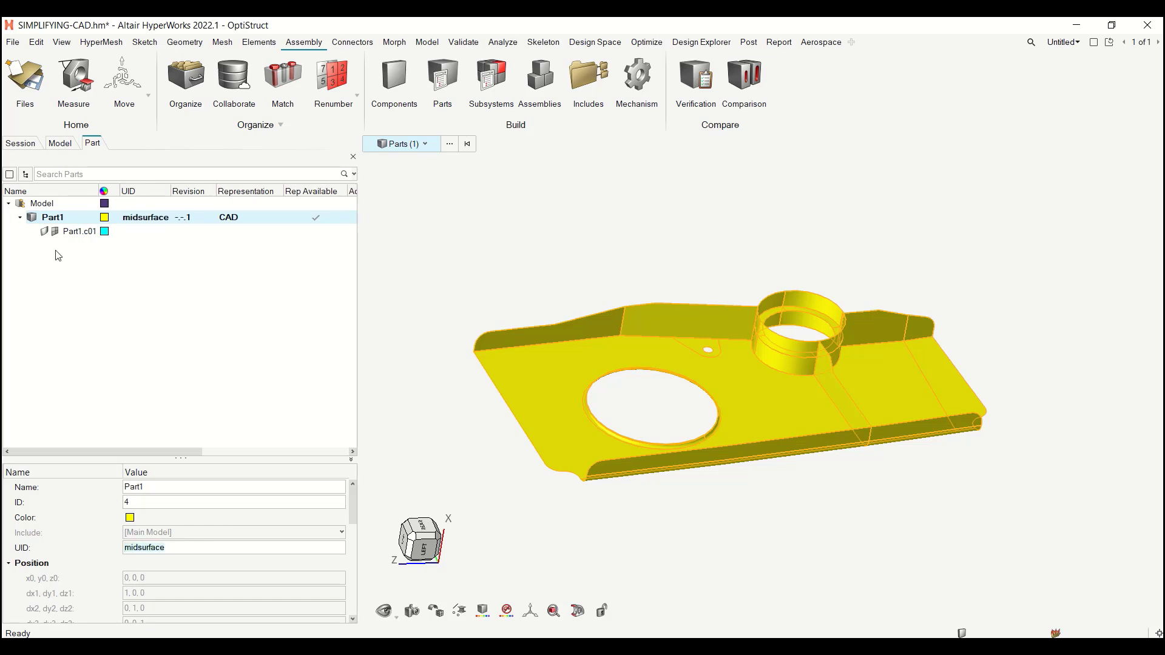
right_click(66, 220)
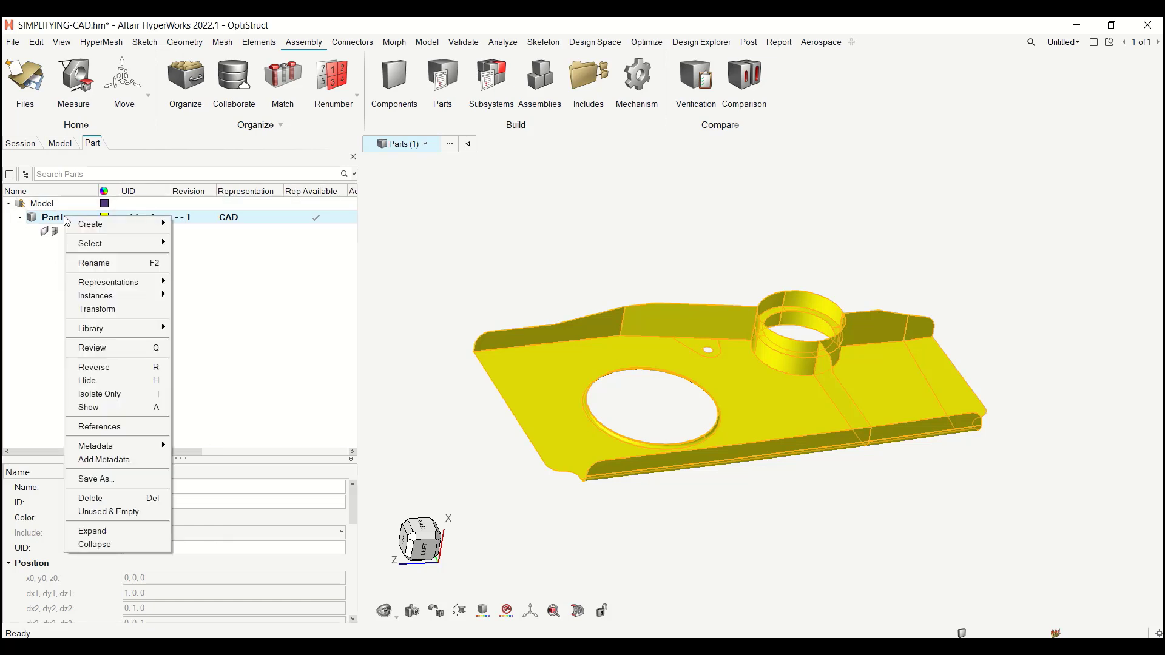
mouse_move(118, 285)
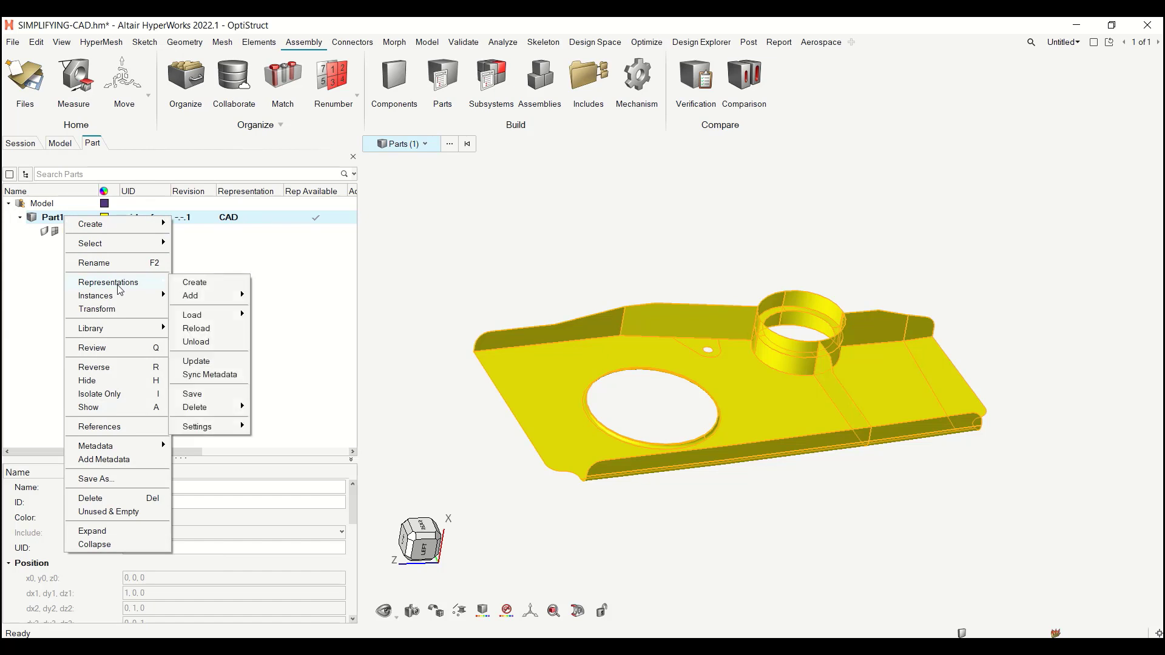
click(197, 282)
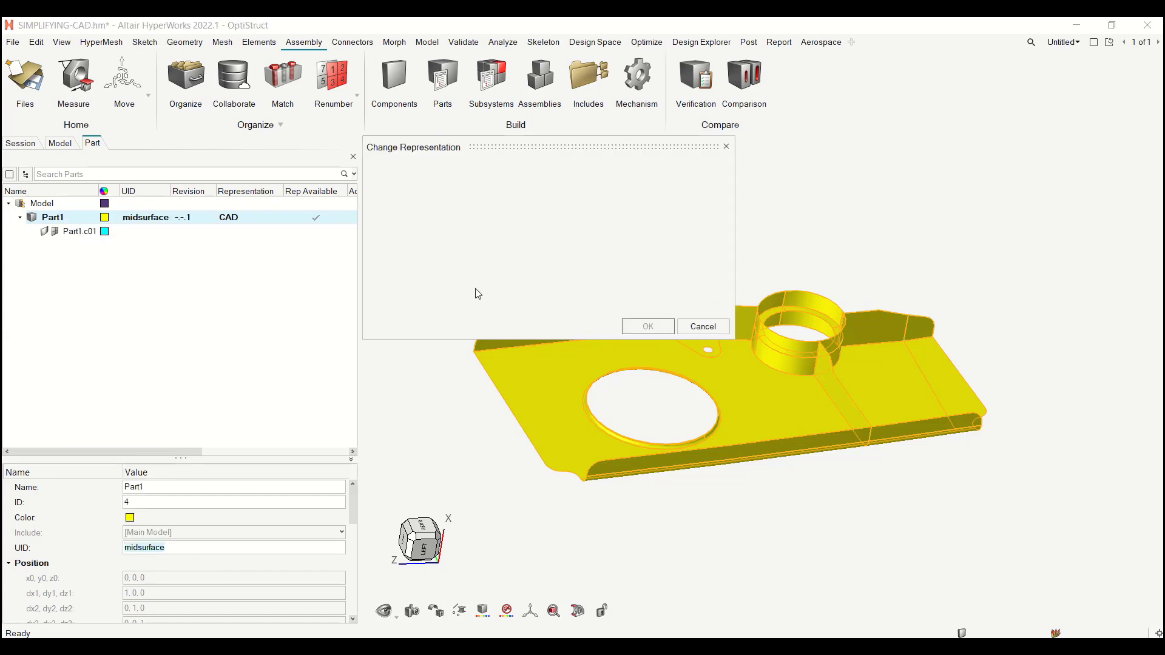
scroll(472, 238, down, 2)
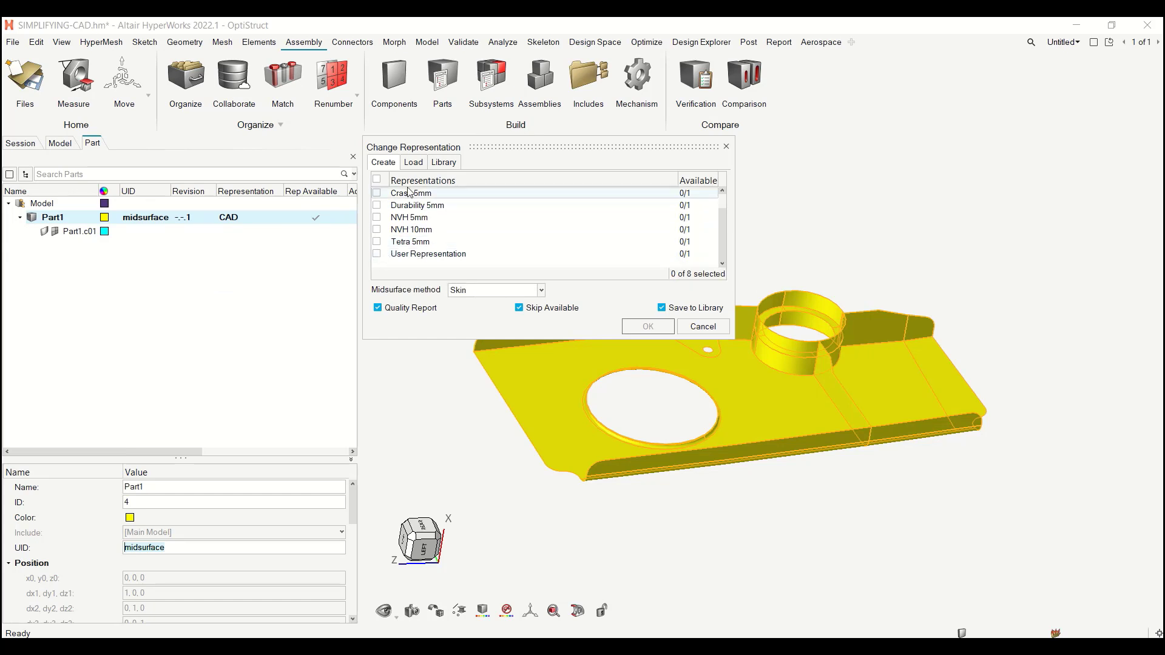
click(413, 162)
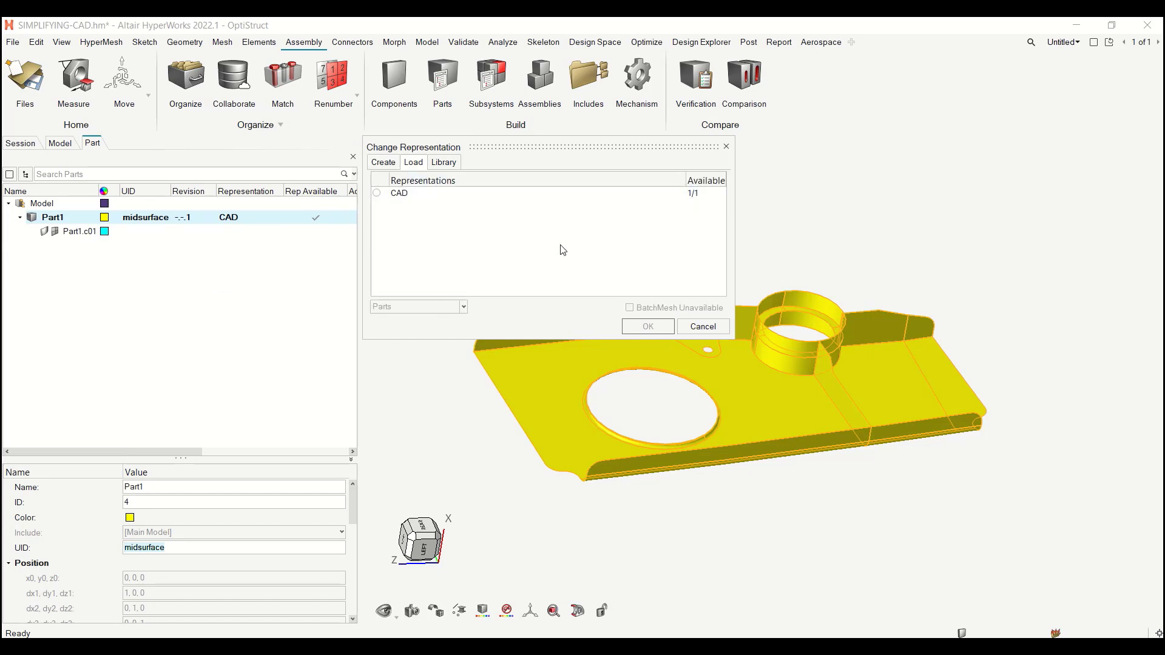
click(706, 330)
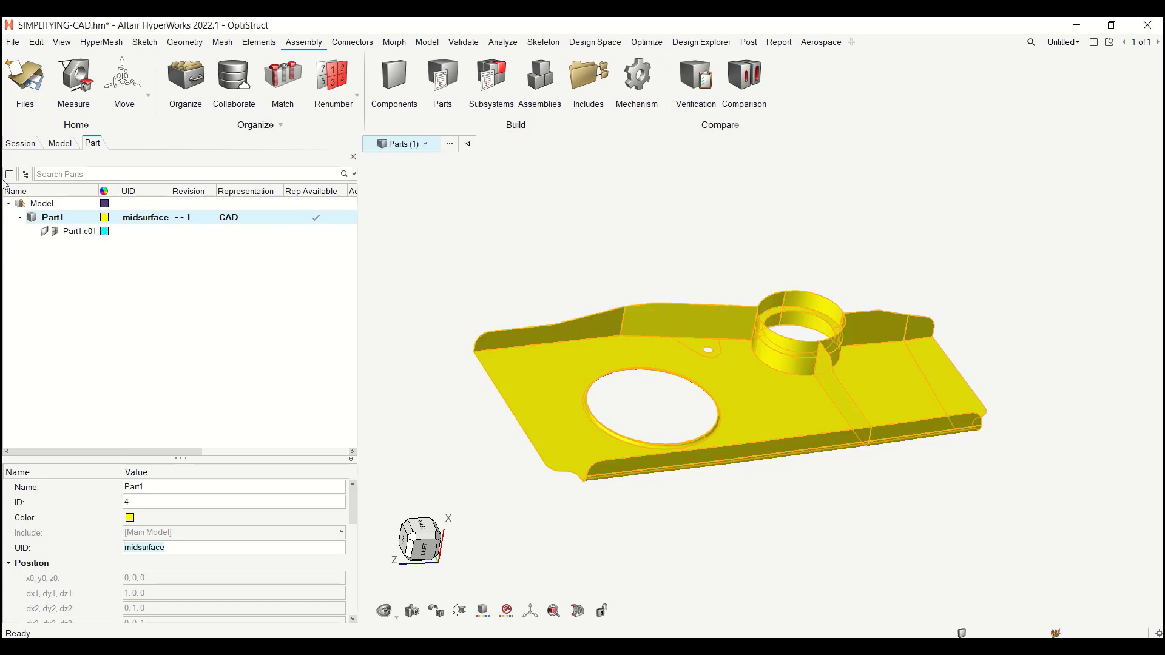
Add a new user representation in the representation settings of Part1 and name it my4mm
right_click(56, 222)
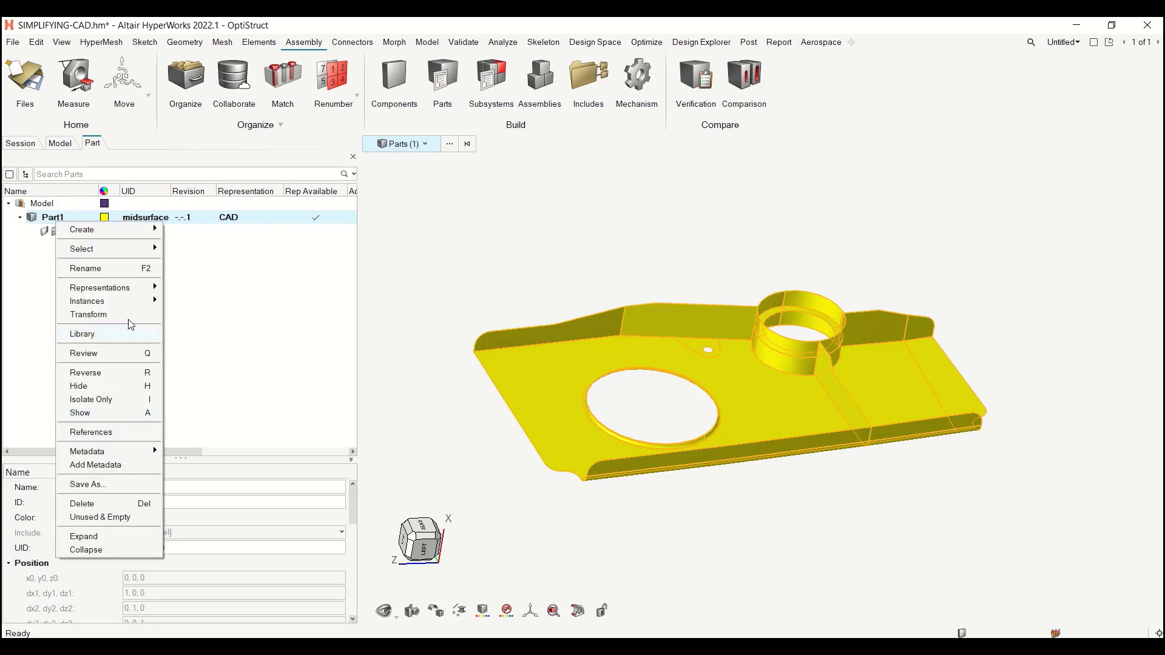
mouse_move(121, 288)
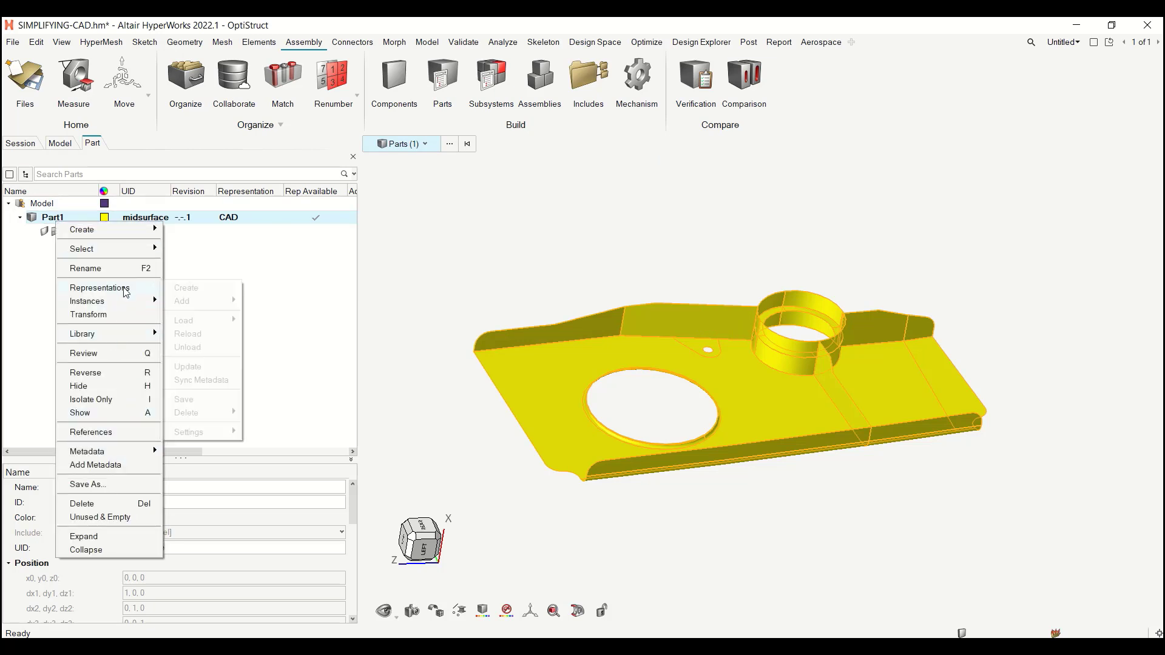
mouse_move(212, 432)
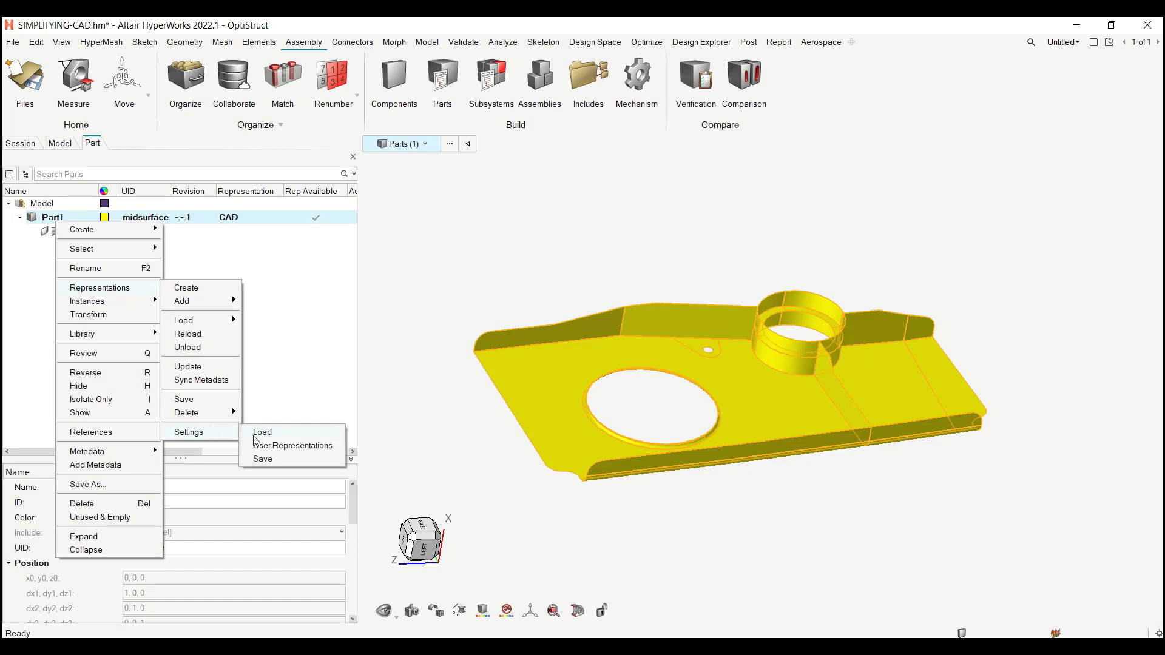
click(287, 446)
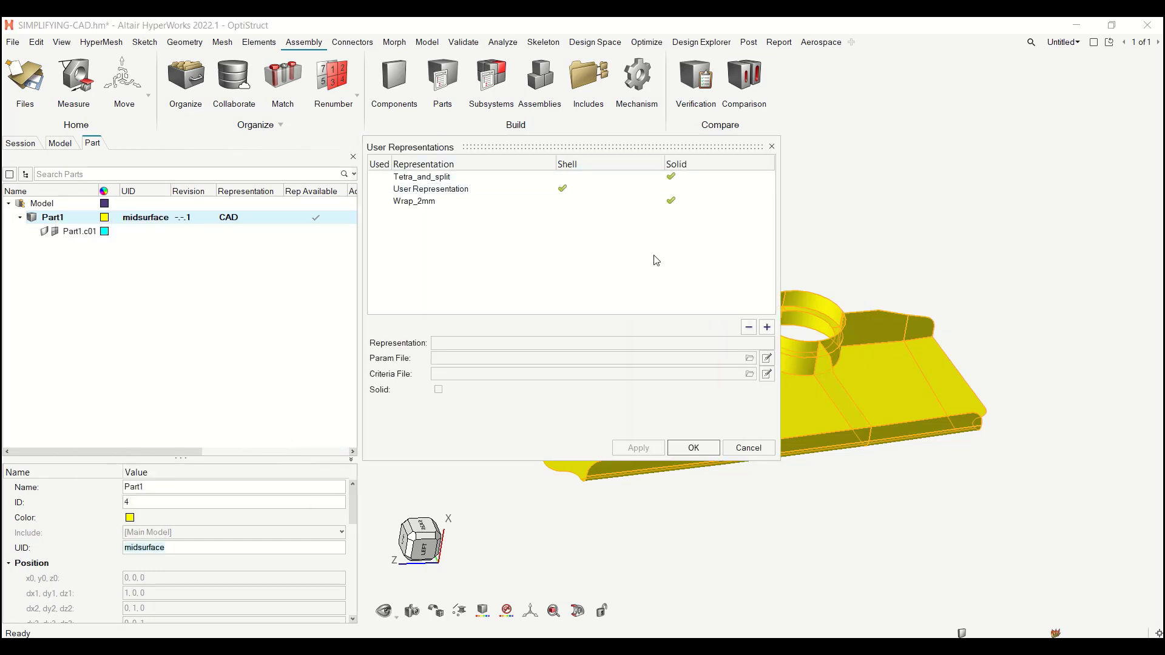
click(767, 328)
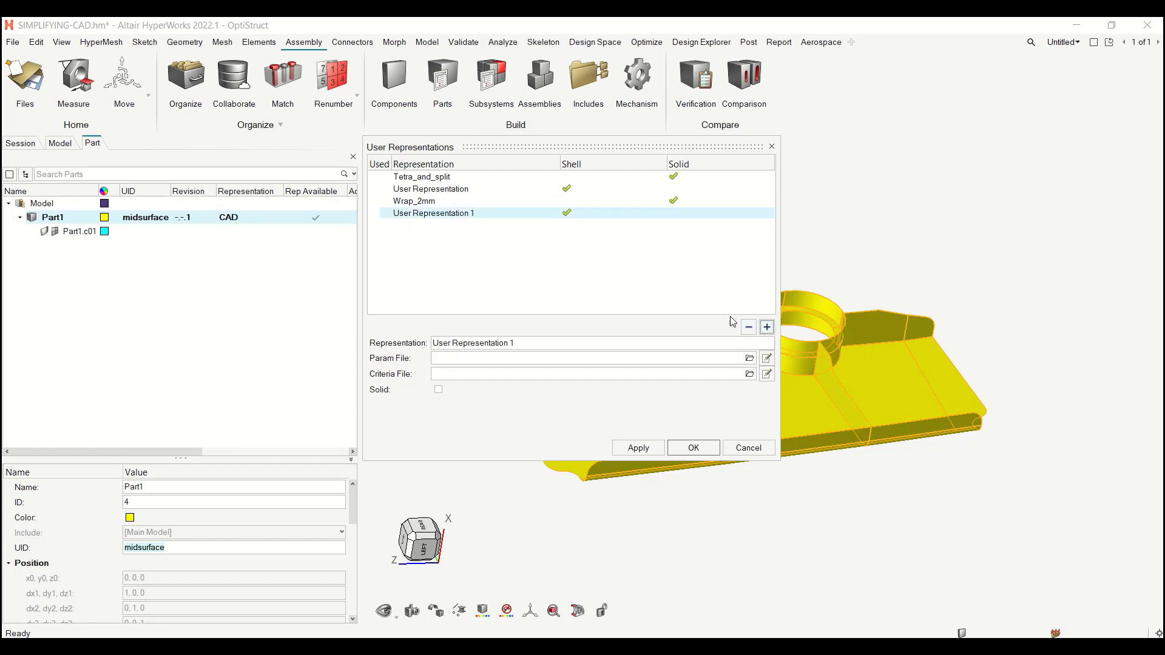
triple_click(516, 343)
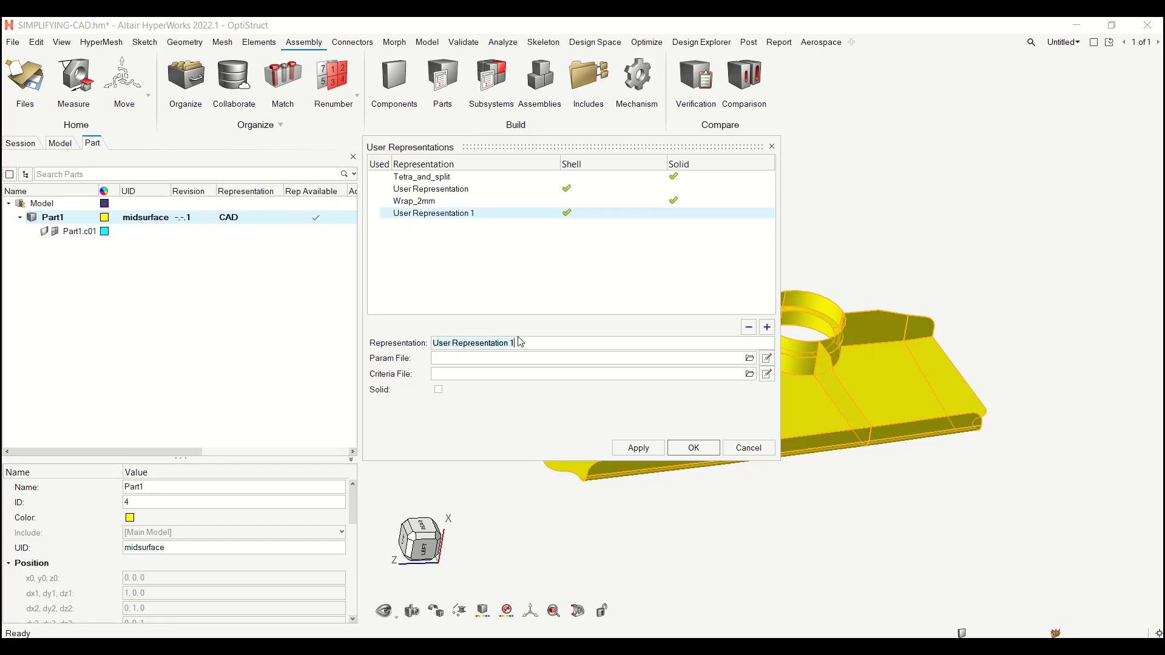
text(my4mm)
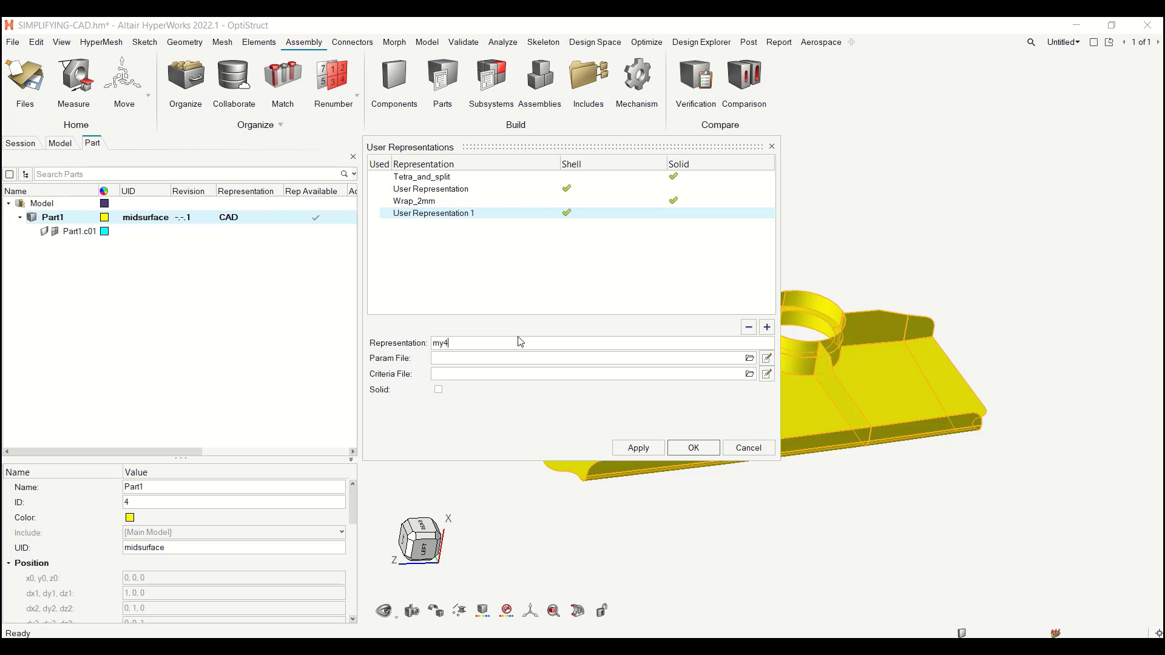
Assign the parameter file my4mm.param from the tmp folder on drive A: to the my4mm representation
click(750, 359)
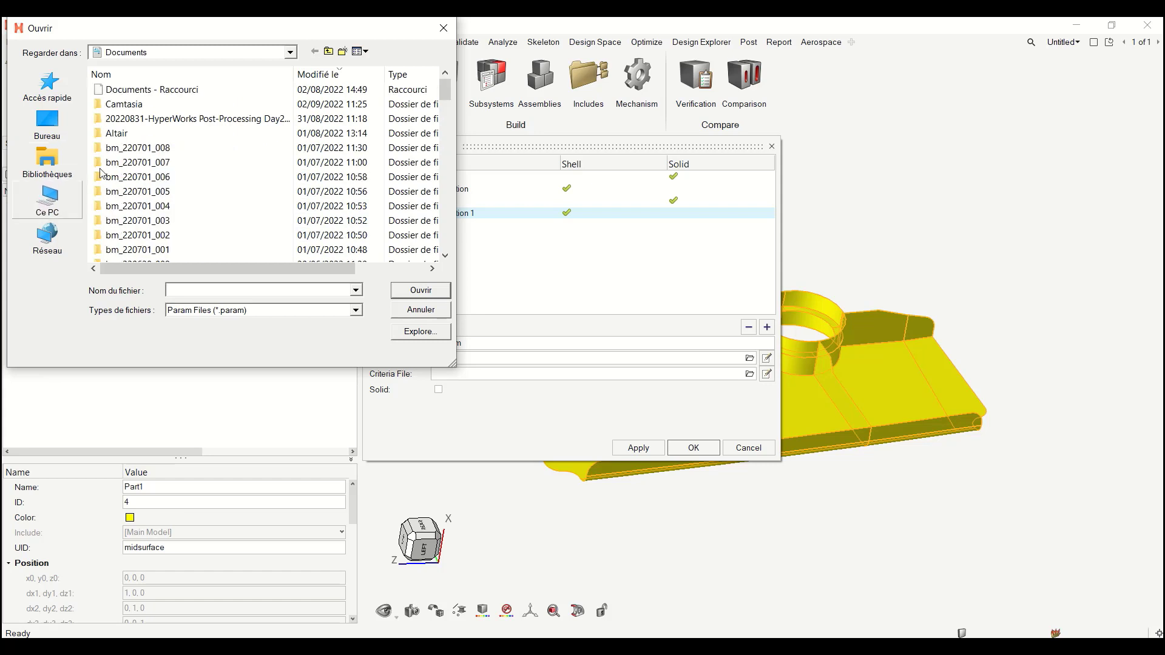
click(47, 200)
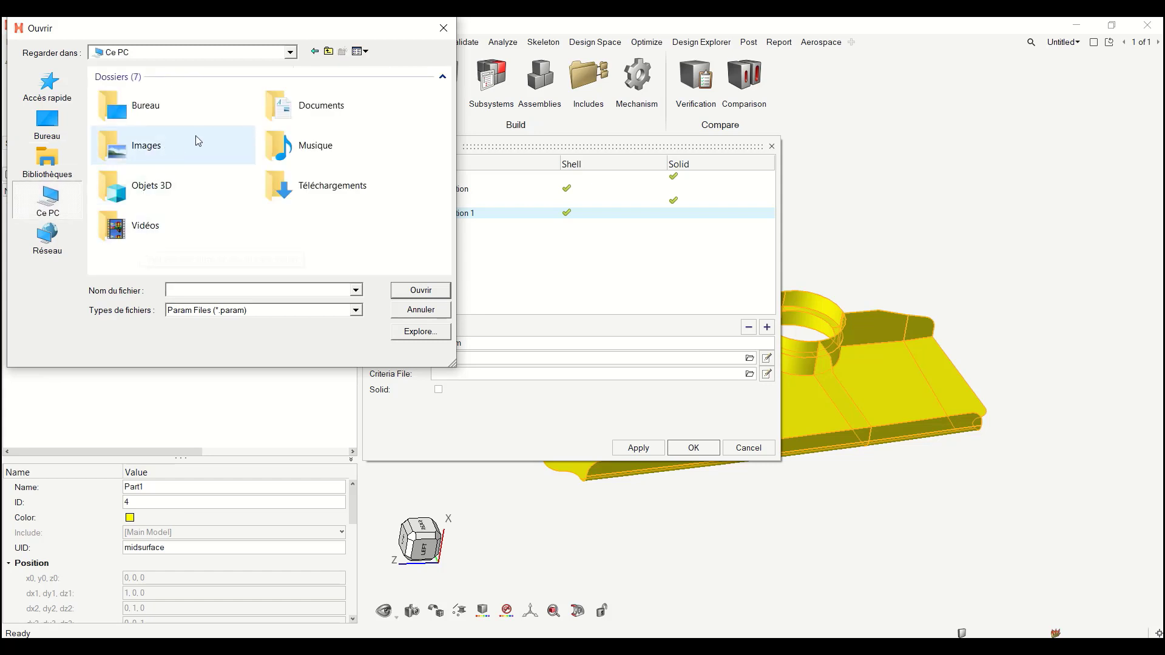
scroll(171, 214, down, 2)
double_click(172, 216)
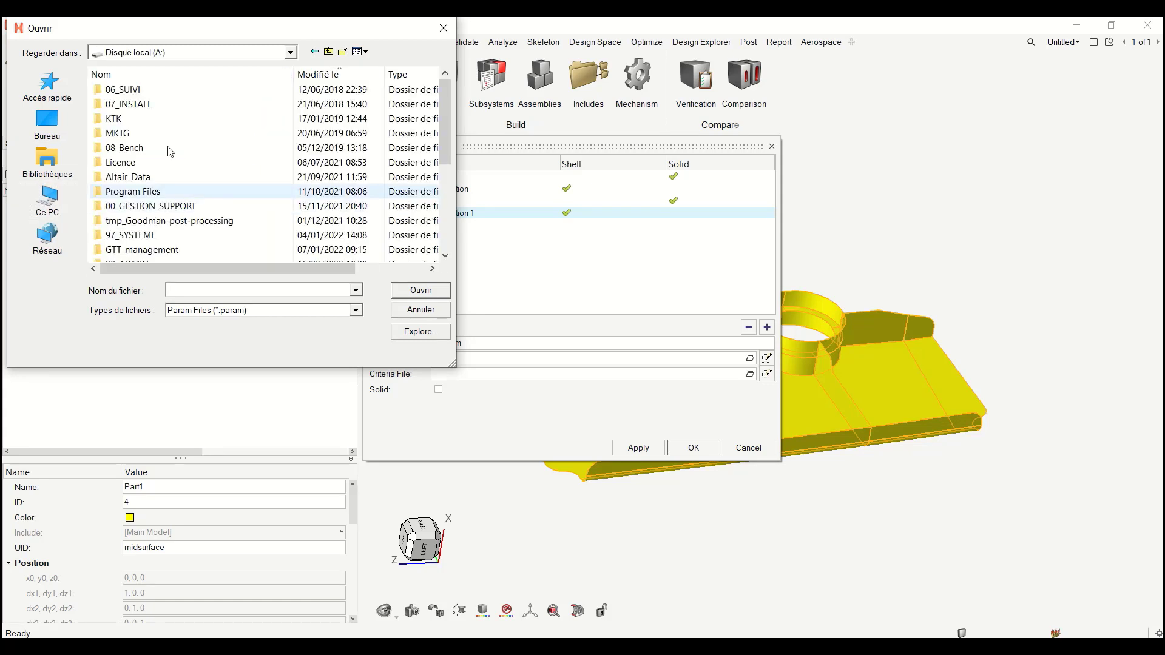
scroll(155, 131, down, 4)
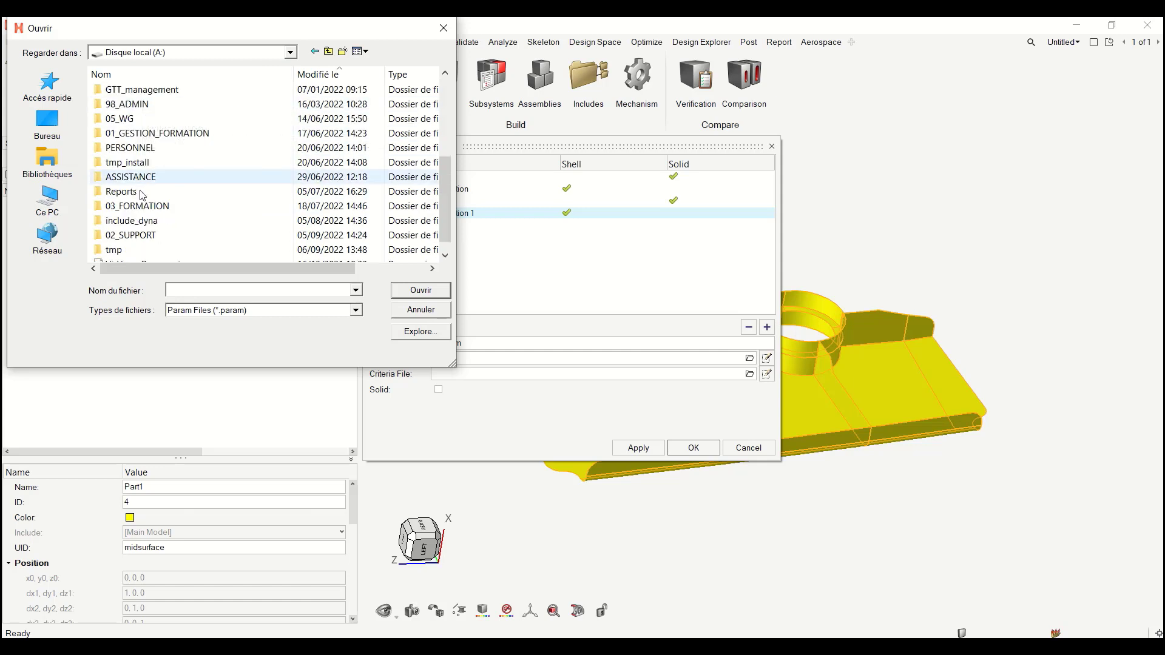
click(110, 254)
double_click(110, 254)
click(328, 74)
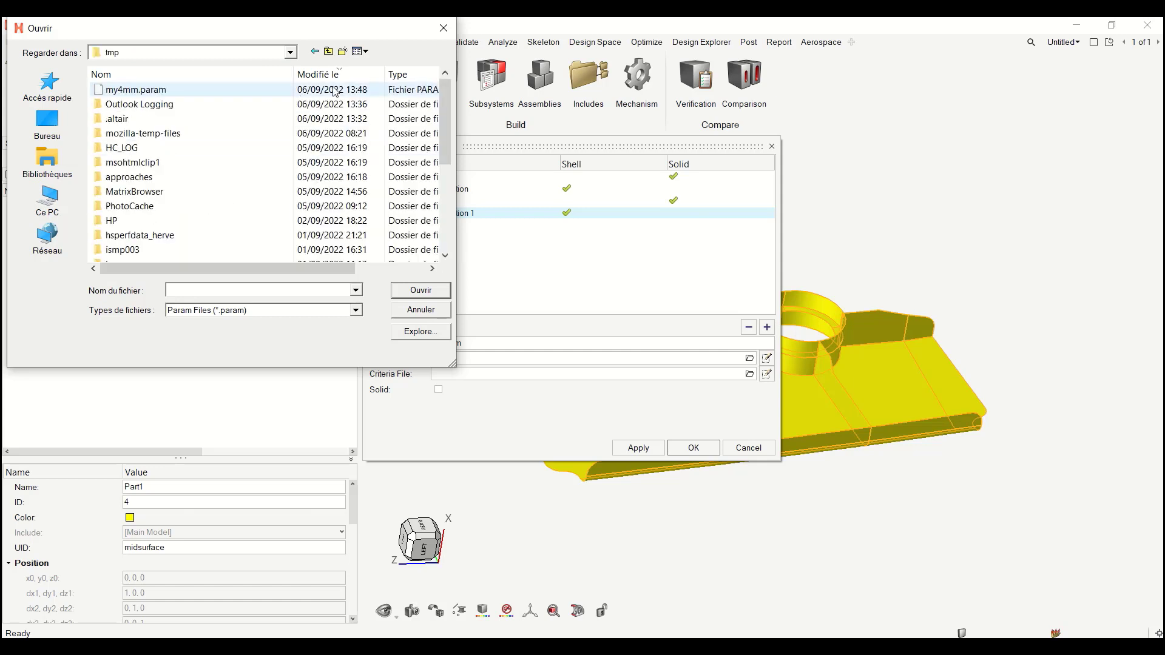
click(328, 75)
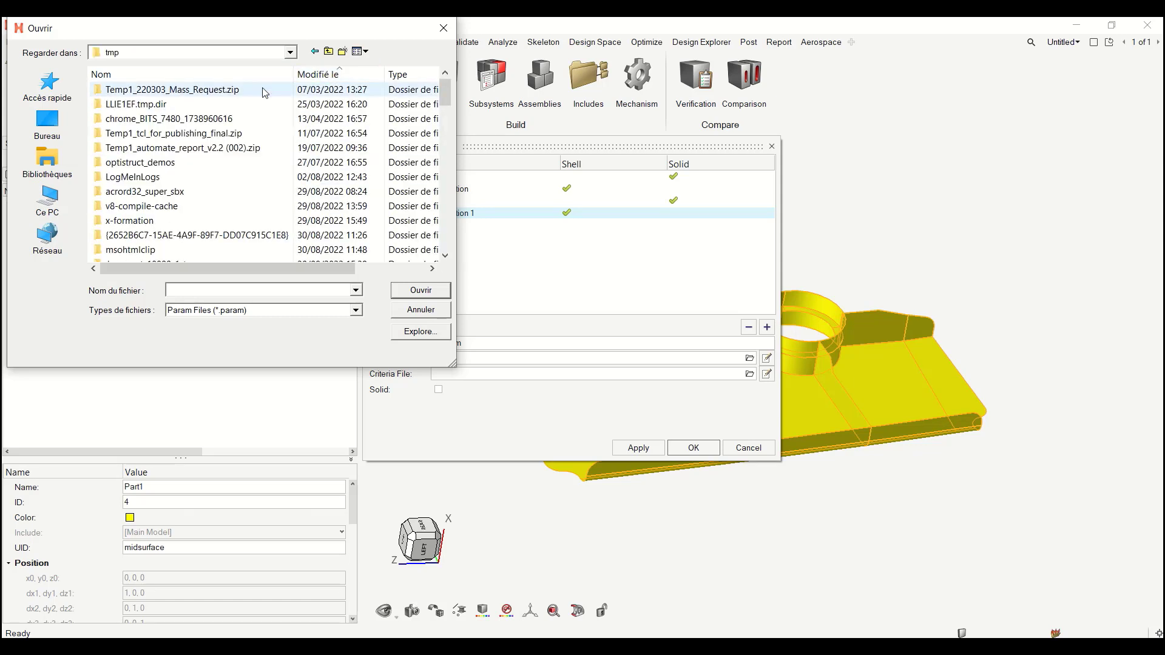
click(349, 75)
double_click(231, 89)
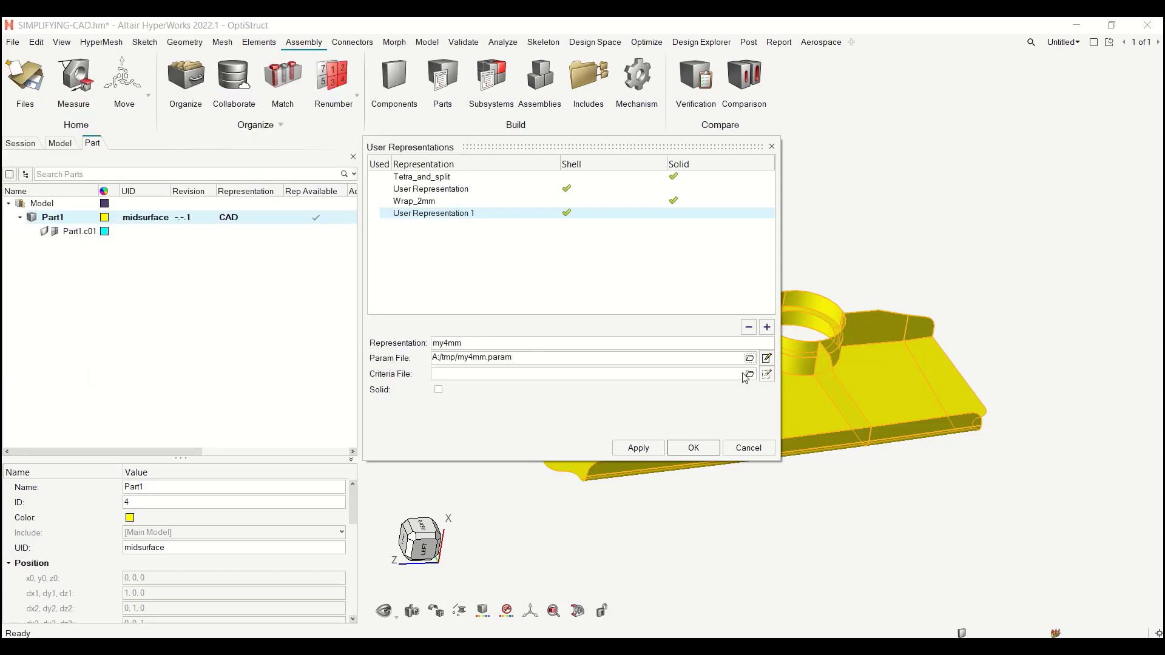
Assign the criteria file A:/tmp/my4mm.criteria to the my4mm representation, then apply and accept the user representation settings
triple_click(534, 362)
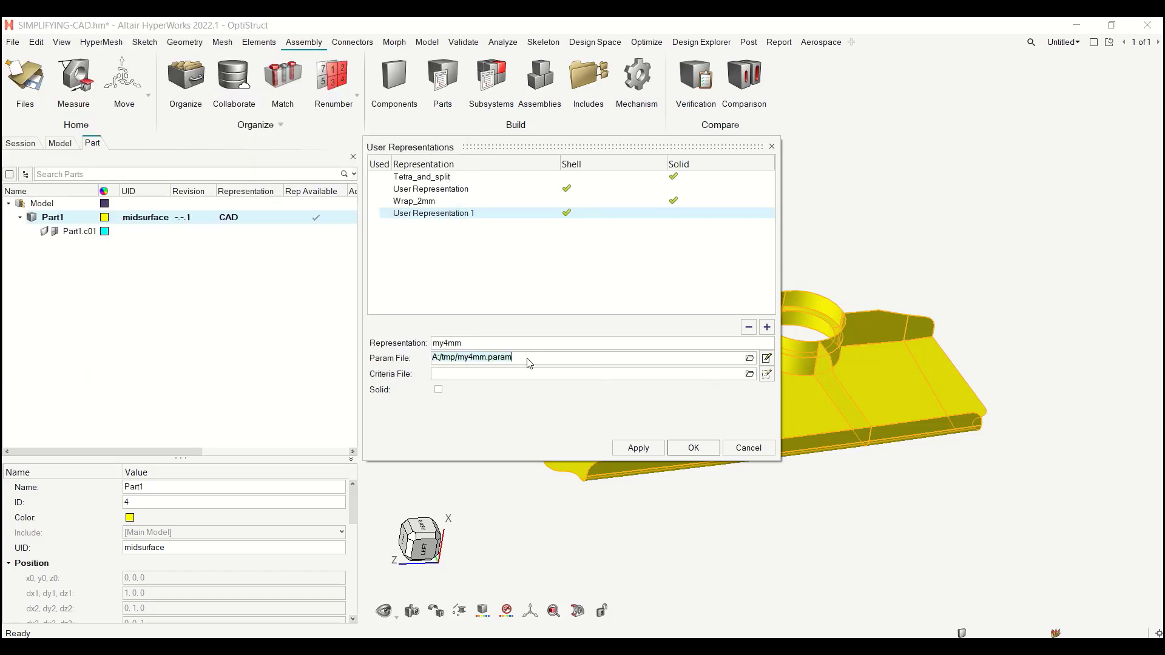
click(750, 374)
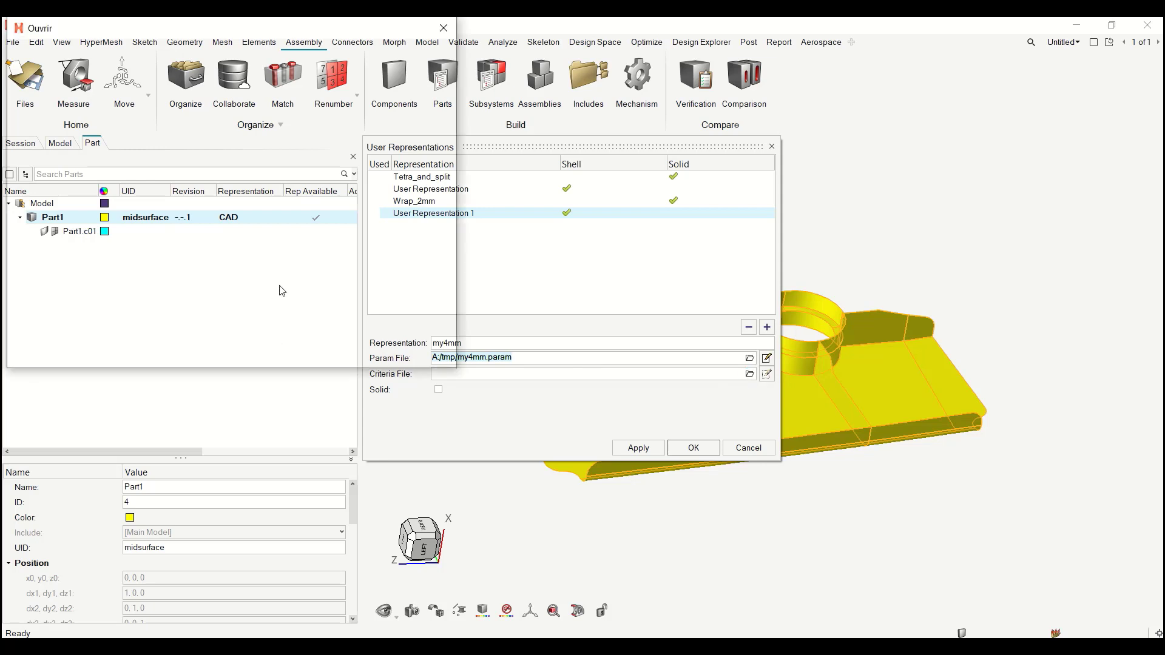
double_click(134, 90)
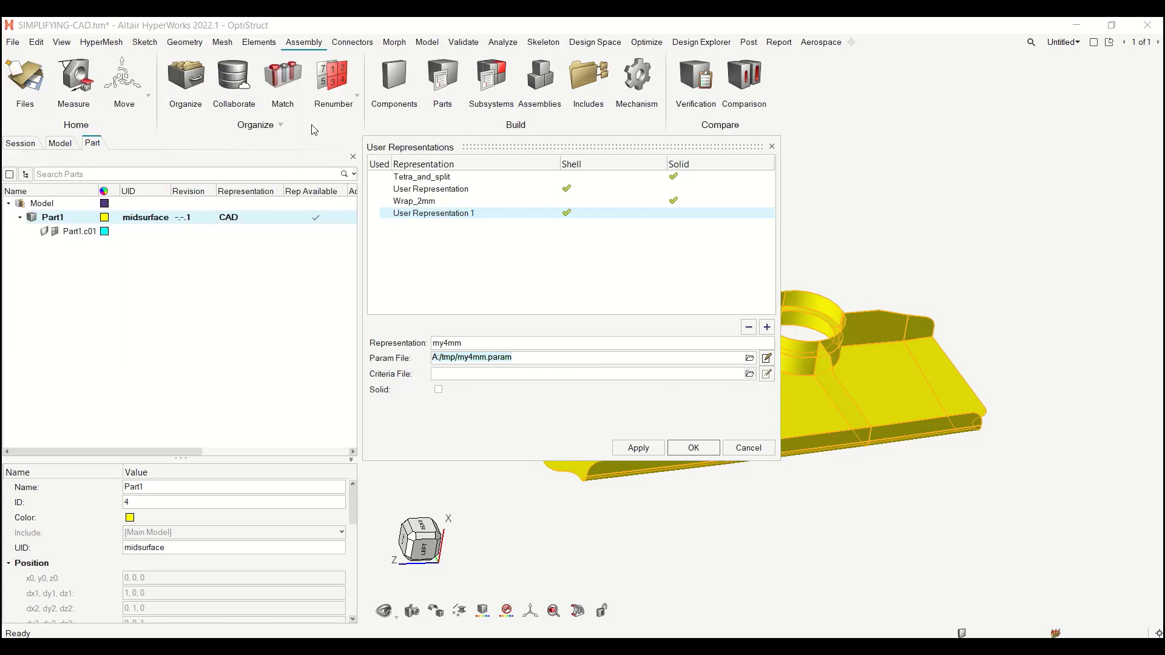
click(638, 448)
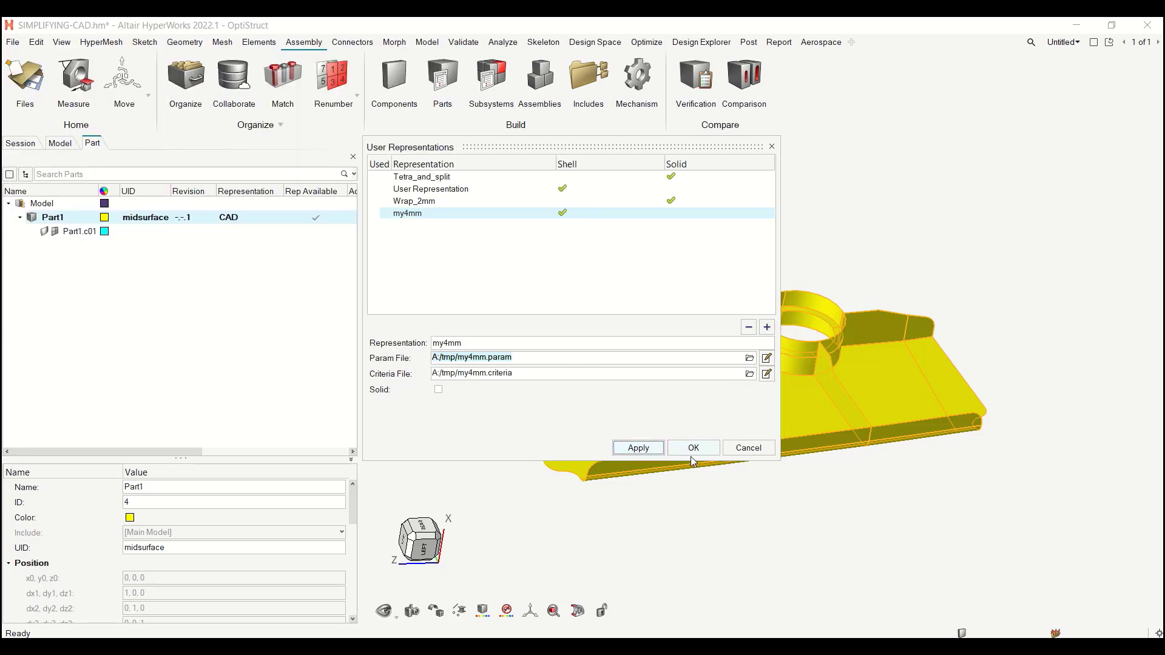
click(694, 448)
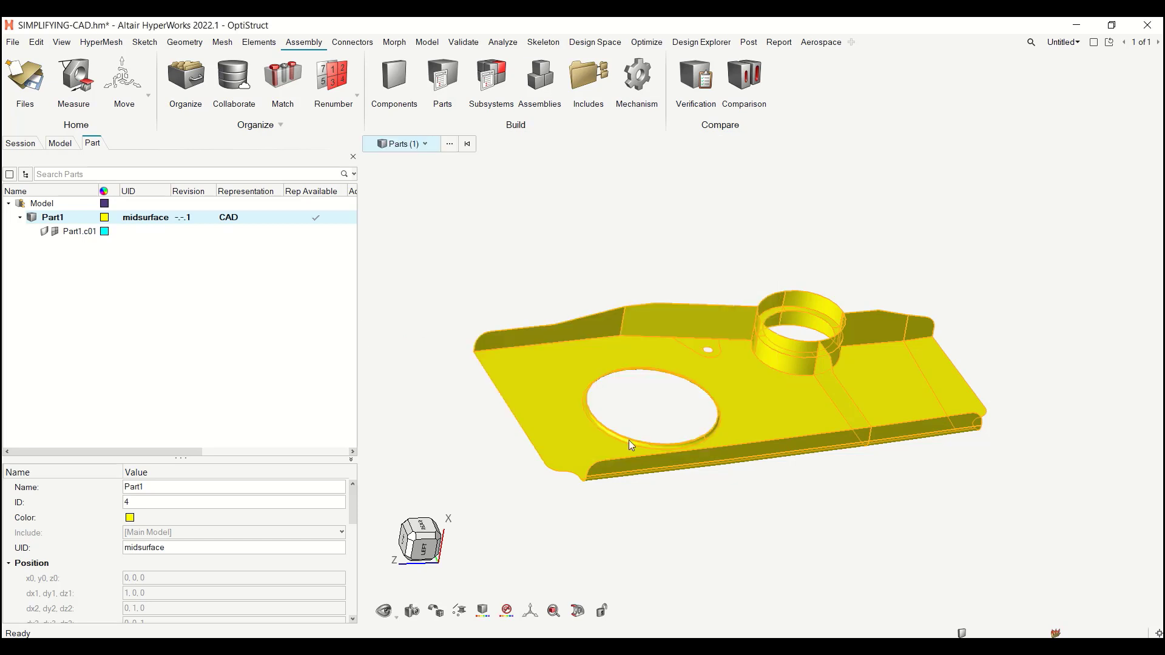
Create the my4mm representation for Part1 using the Skin midsurface method, with the quality report and saving to the library enabled
right_click(55, 220)
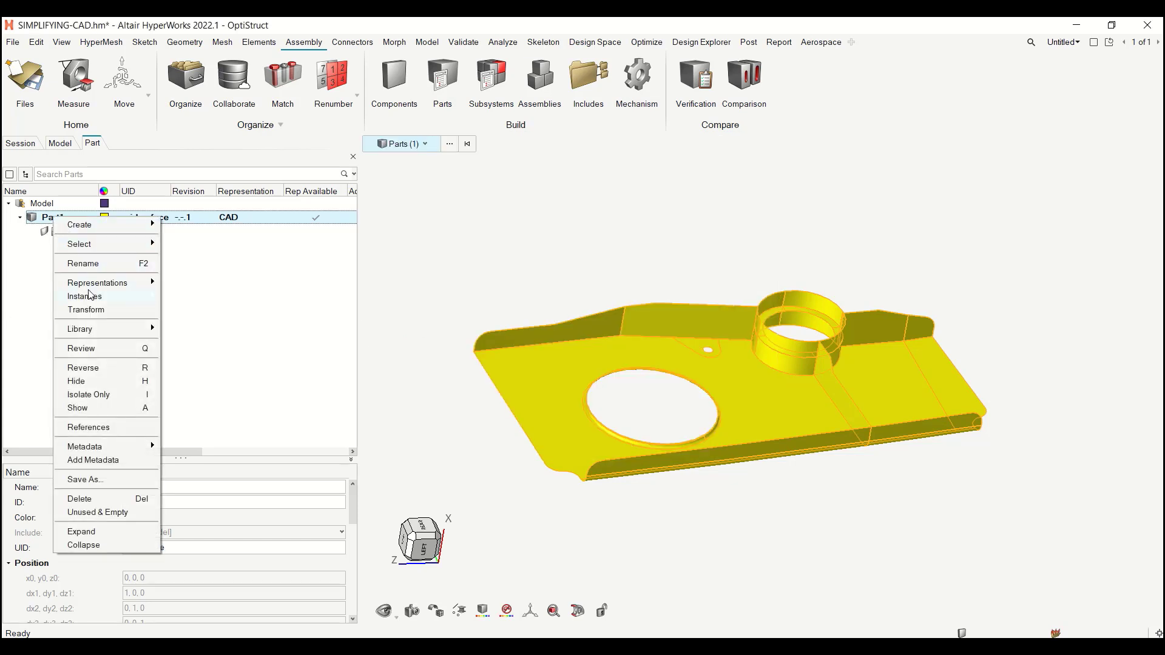
mouse_move(155, 284)
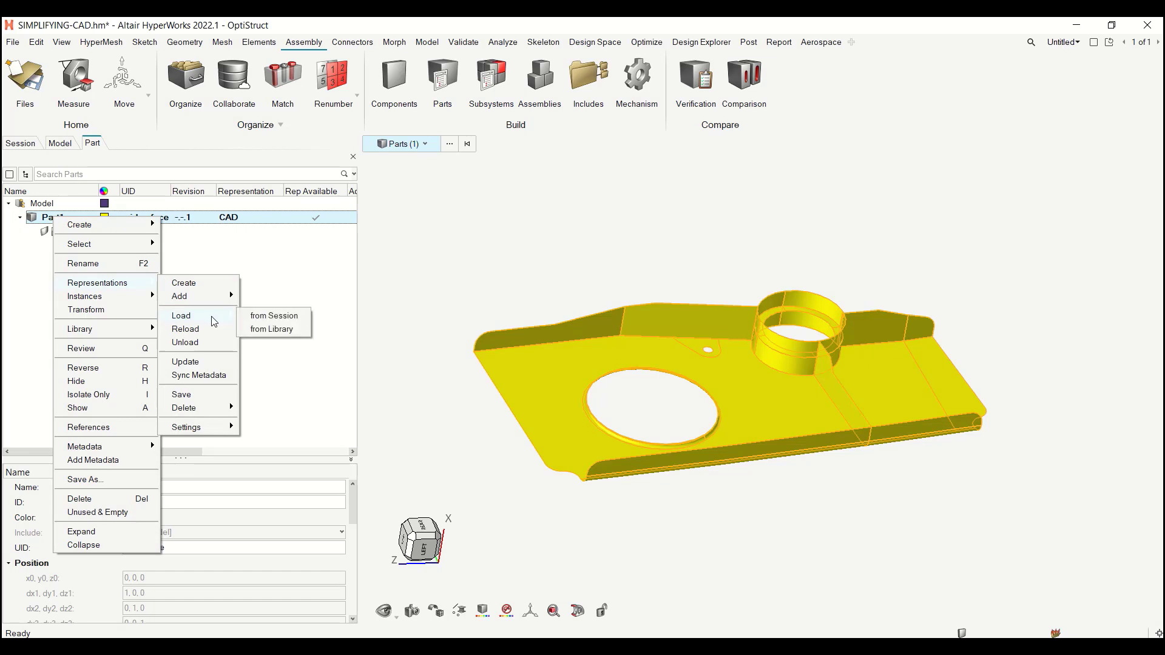
click(182, 296)
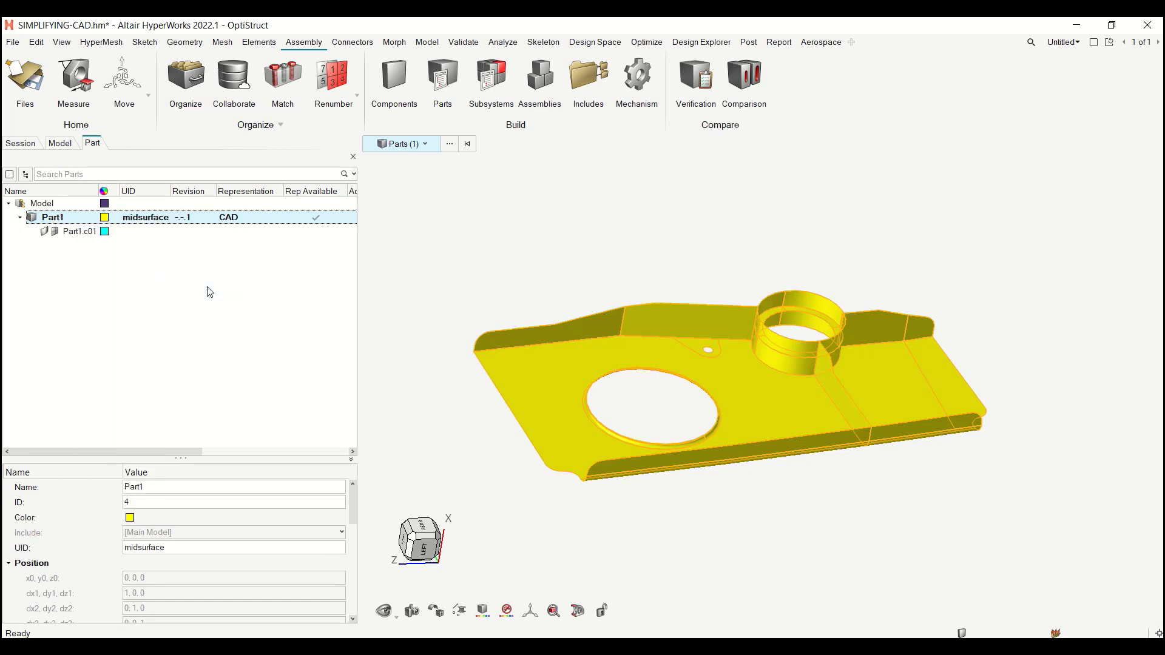
scroll(378, 261, down, 1)
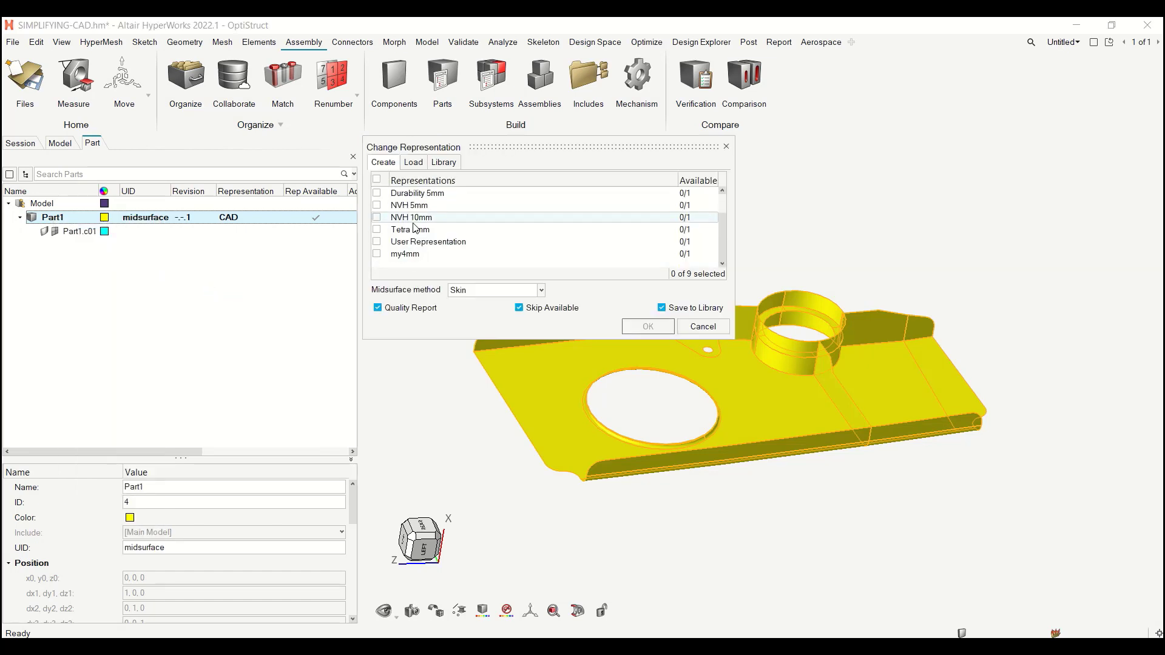
click(377, 254)
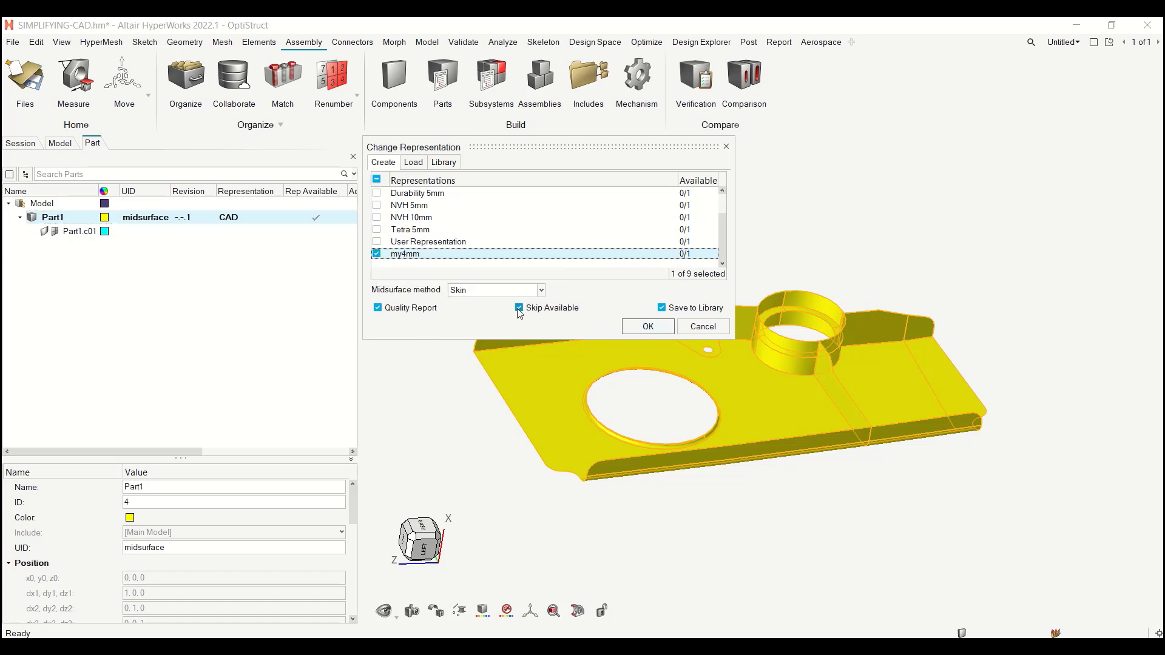
click(637, 329)
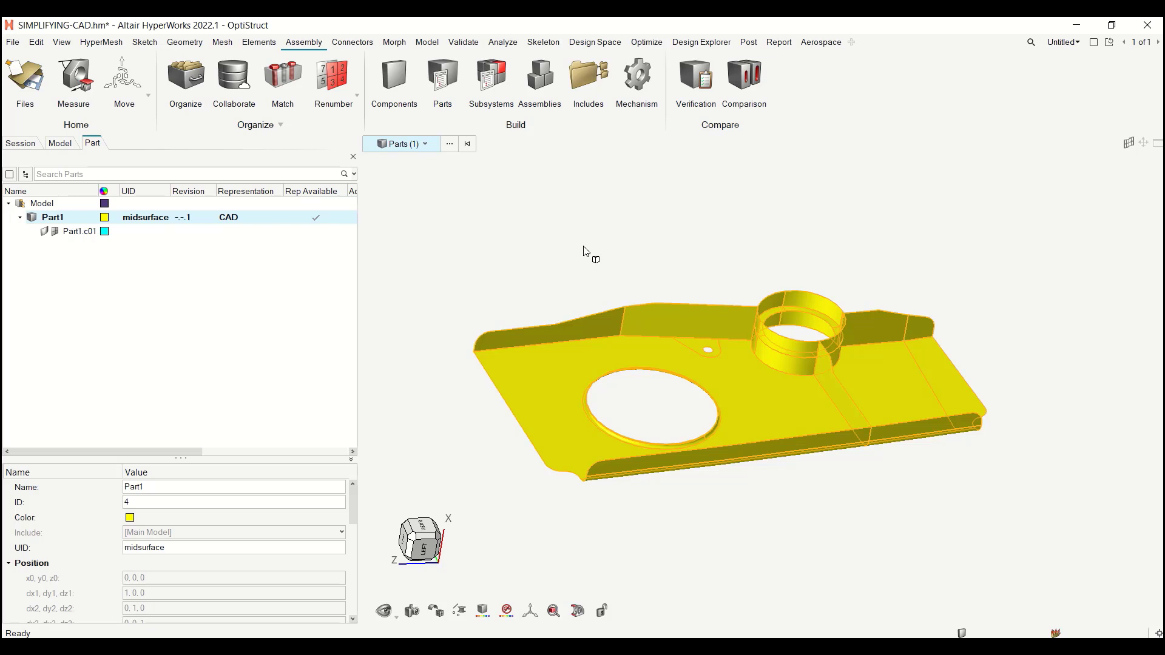
key(alt+Tab)
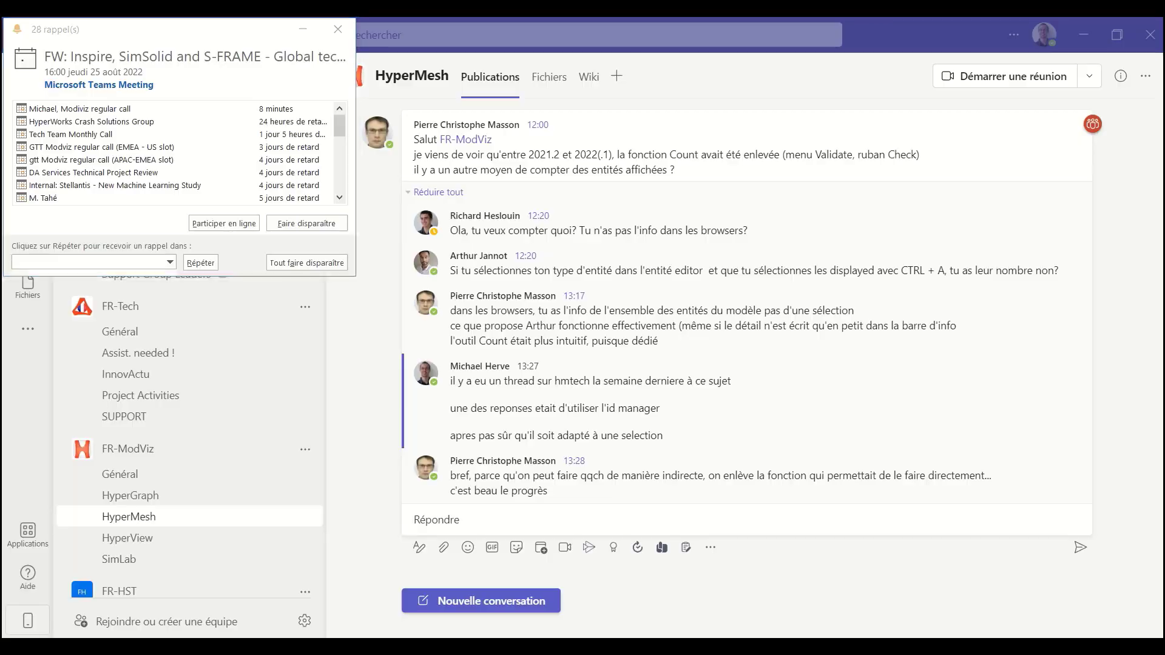
key(alt+Tab)
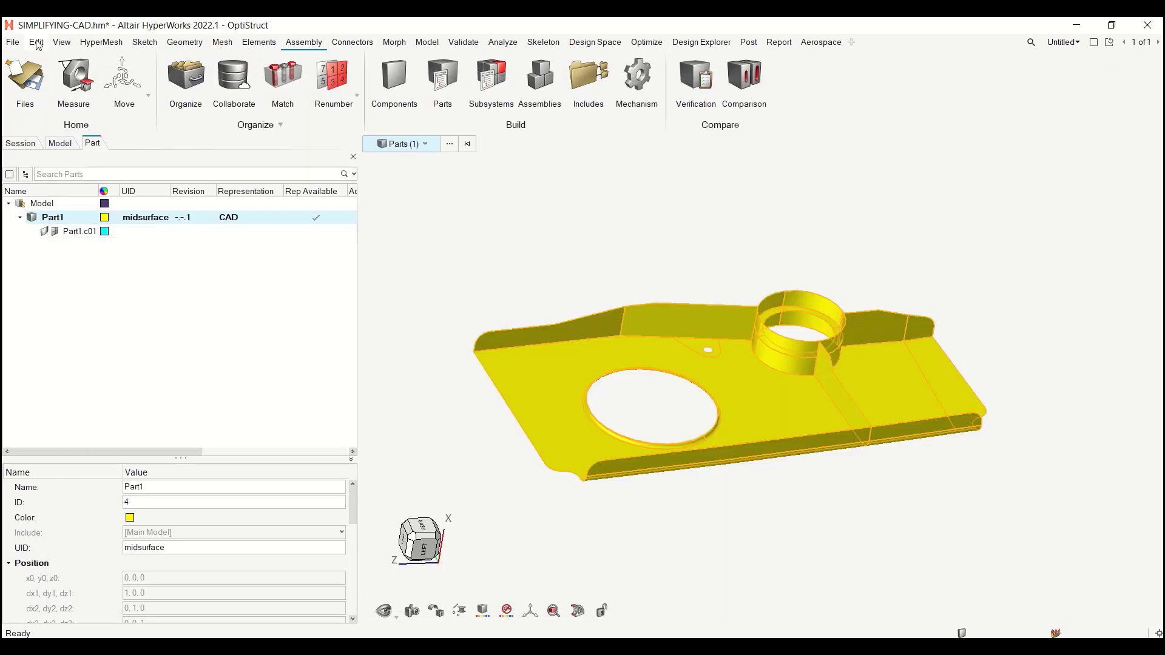
Create a new MAT1 material in the model and open the MAT1 materials list
click(60, 143)
right_click(206, 312)
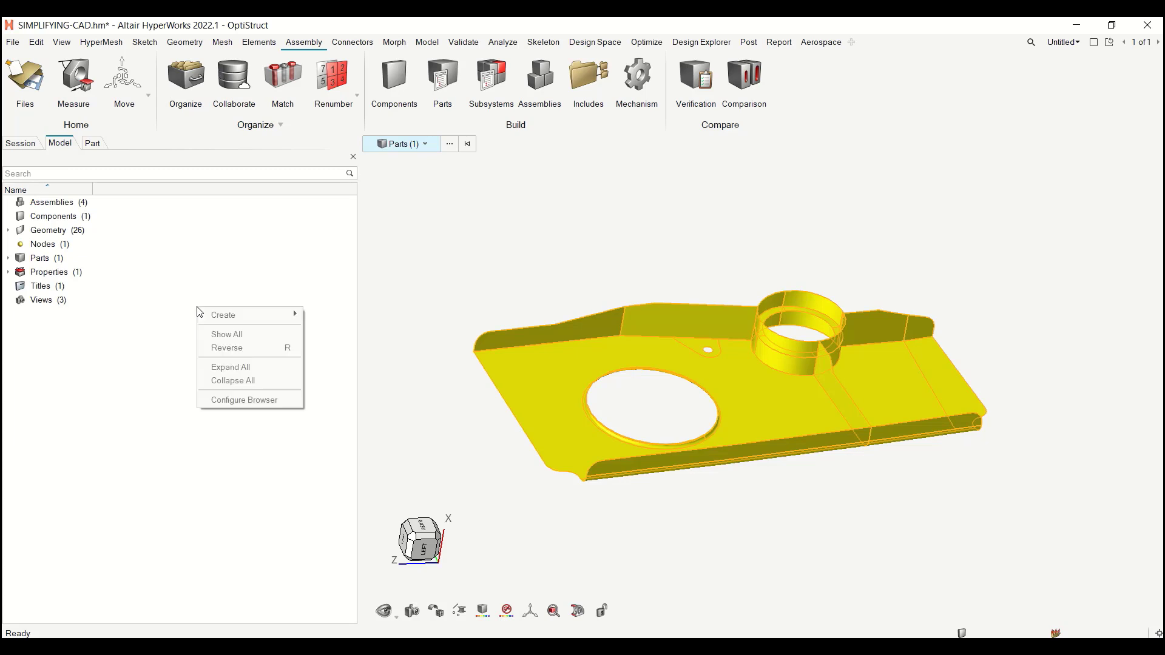
mouse_move(251, 321)
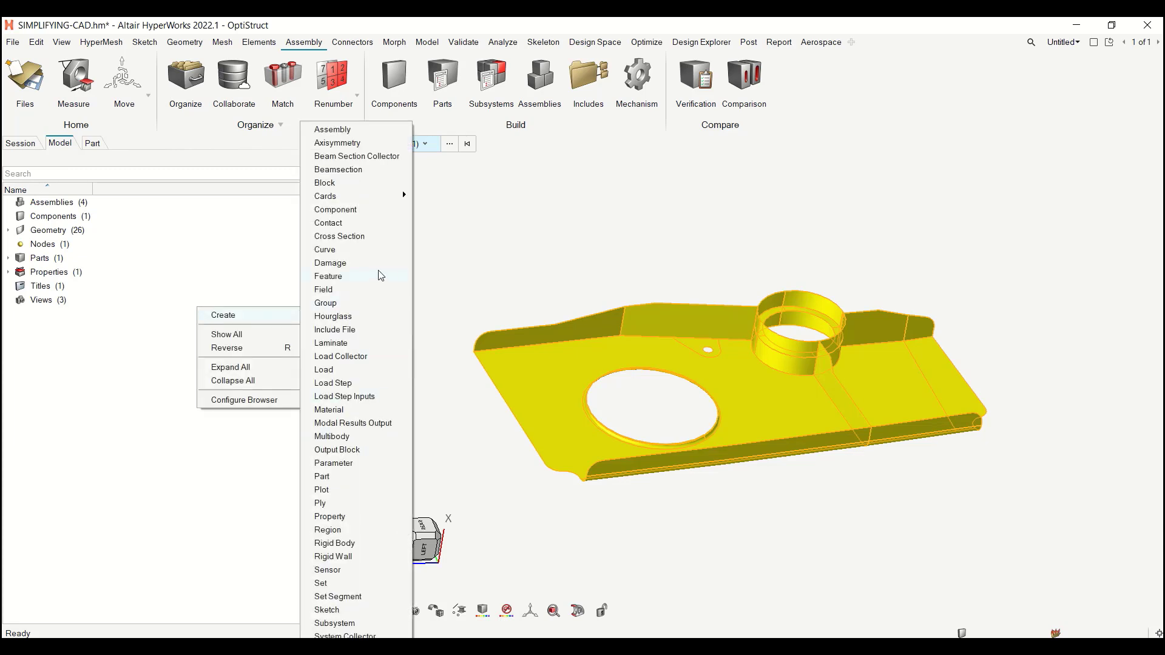
click(352, 411)
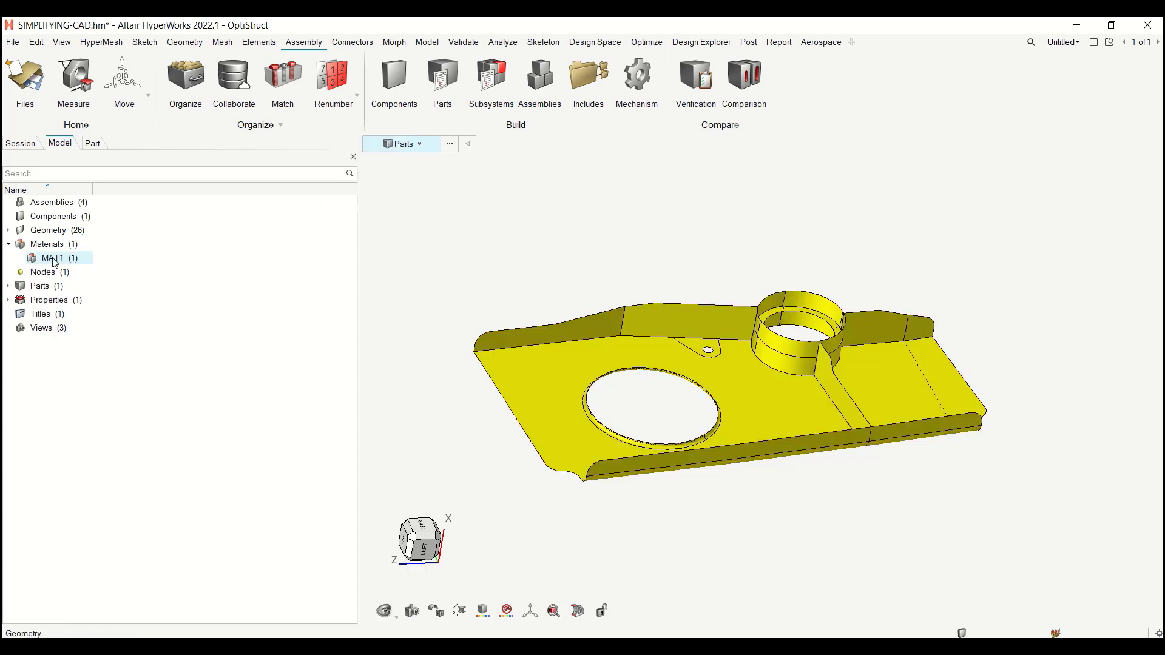
double_click(54, 261)
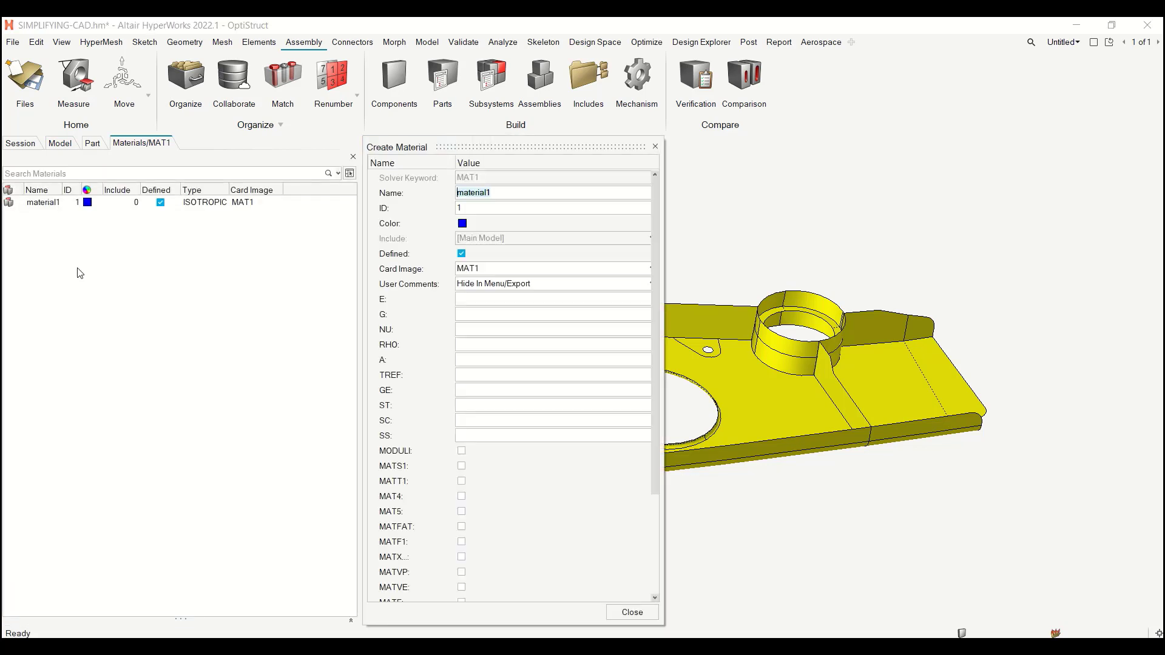
Set material1's Young's modulus E to 210000 and Poisson's ratio NU to 0.3, then finish the material definition
click(502, 300)
text(210000)
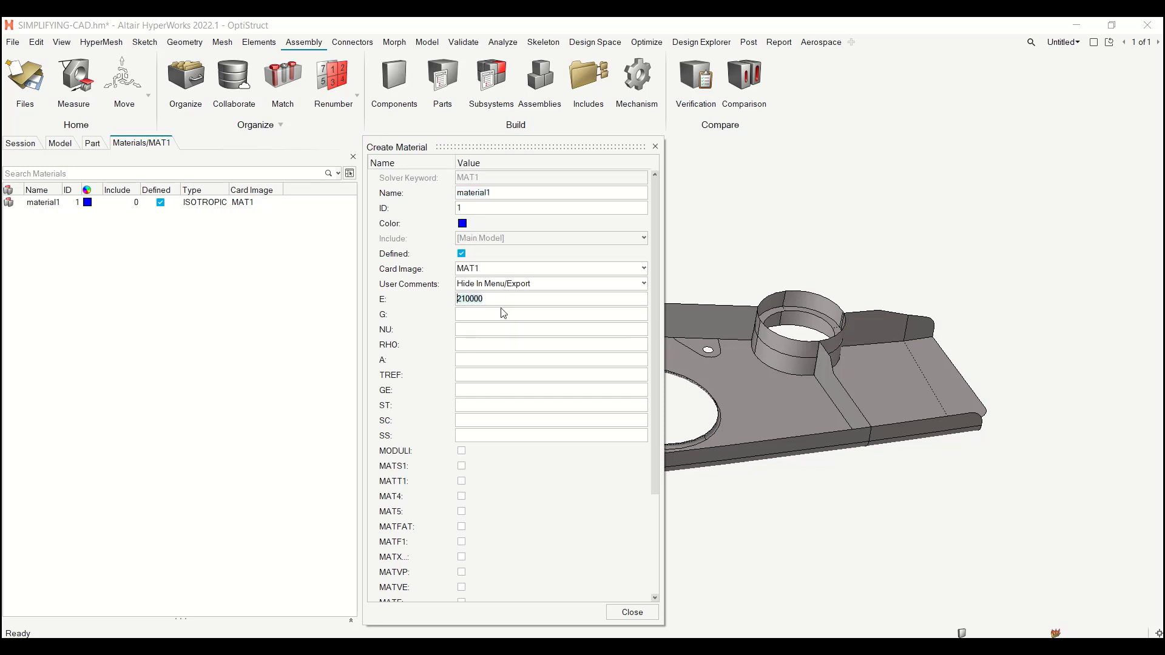
click(494, 329)
text(0.3)
click(491, 331)
click(484, 297)
click(474, 361)
click(631, 612)
Open the PSHELL property 4.p01 and set its thickness T to 2.5
click(63, 146)
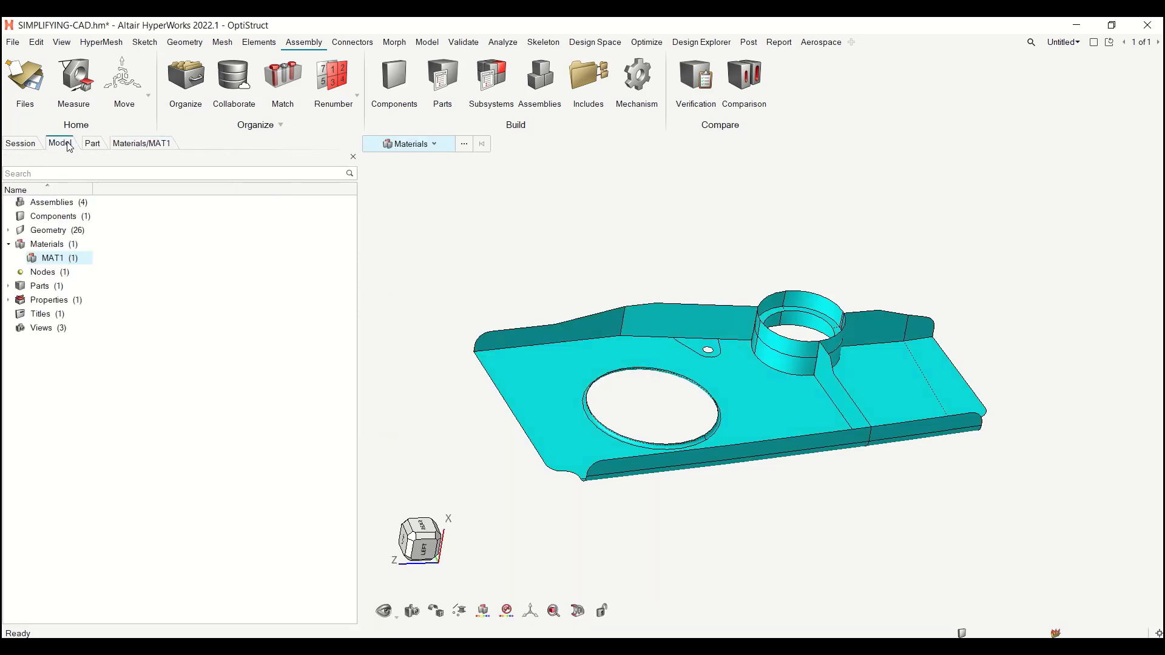
click(7, 300)
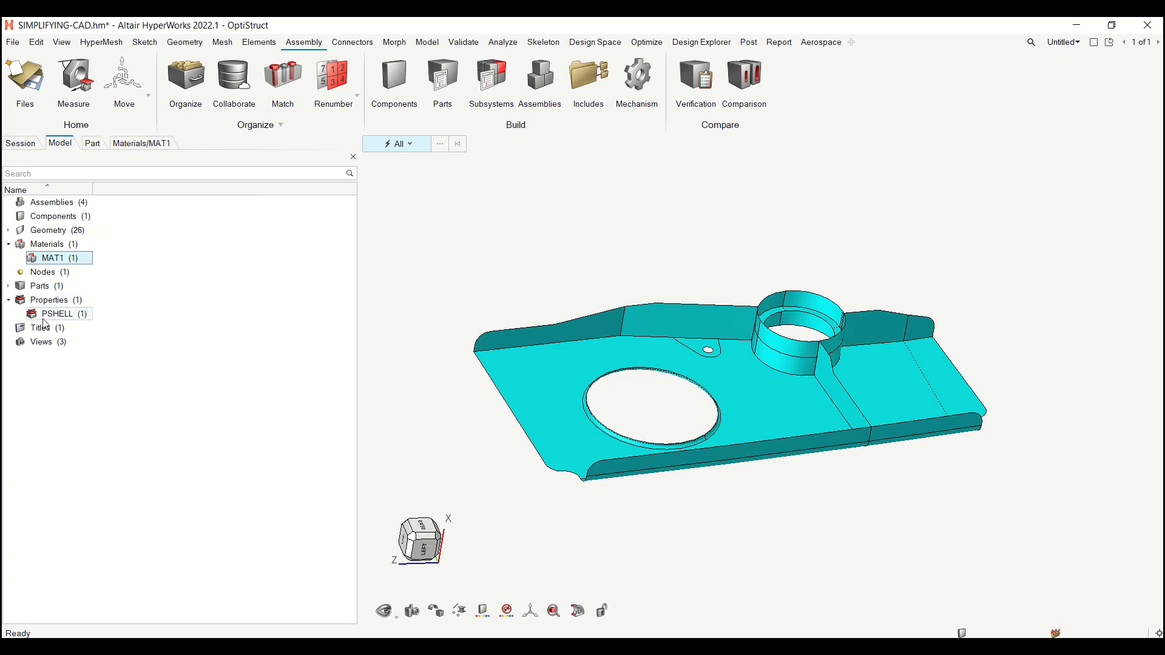
click(49, 315)
double_click(59, 316)
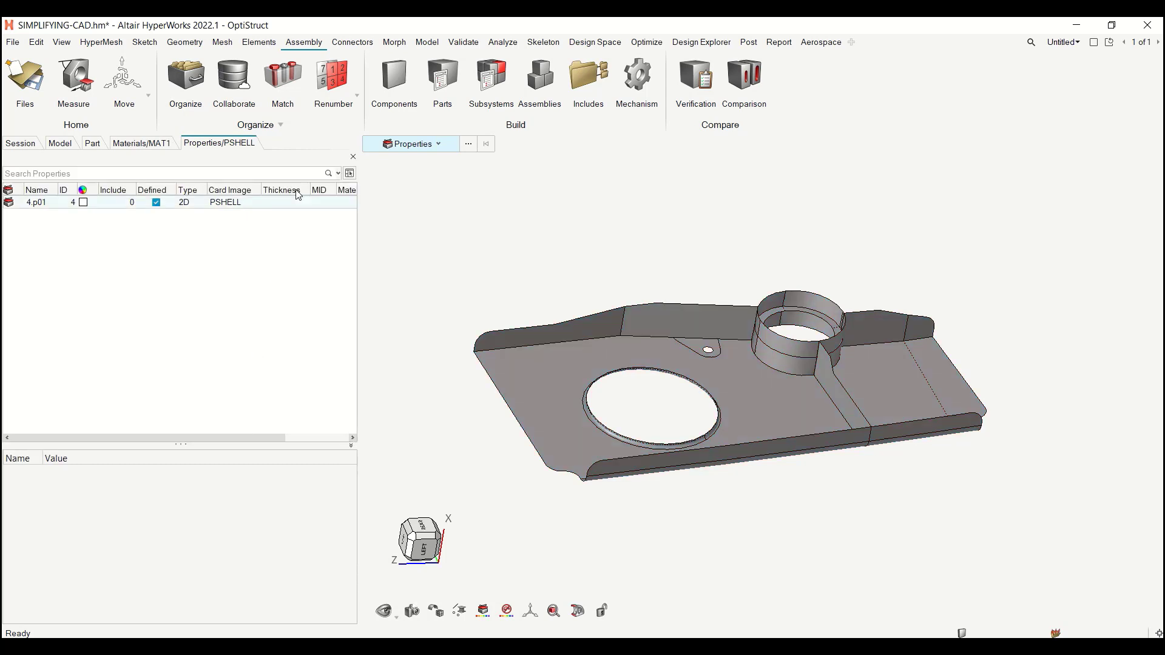
click(287, 204)
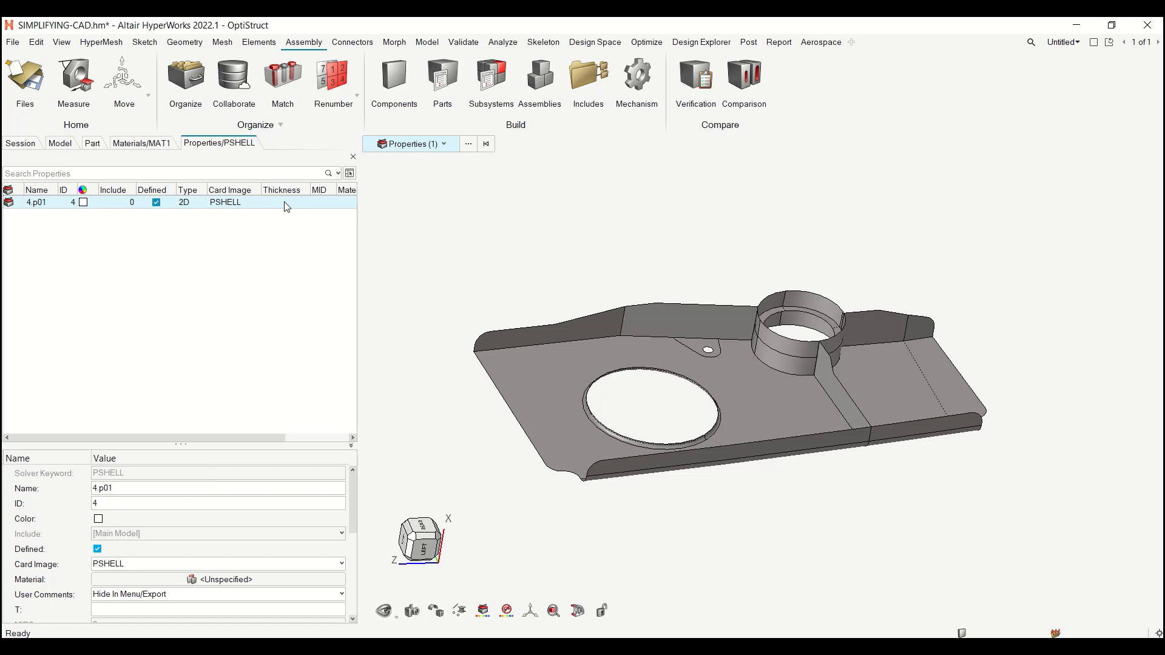
click(193, 610)
text(1)
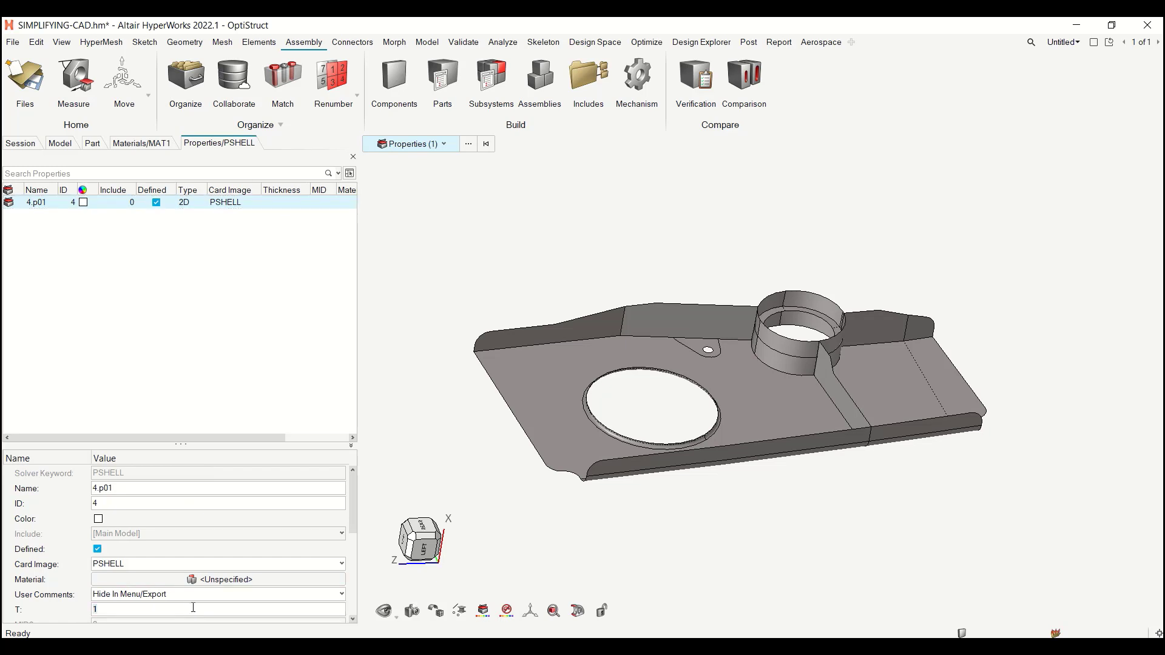
key(Return)
Assign material1 to the PSHELL property 4.p01 and confirm the selection
click(134, 579)
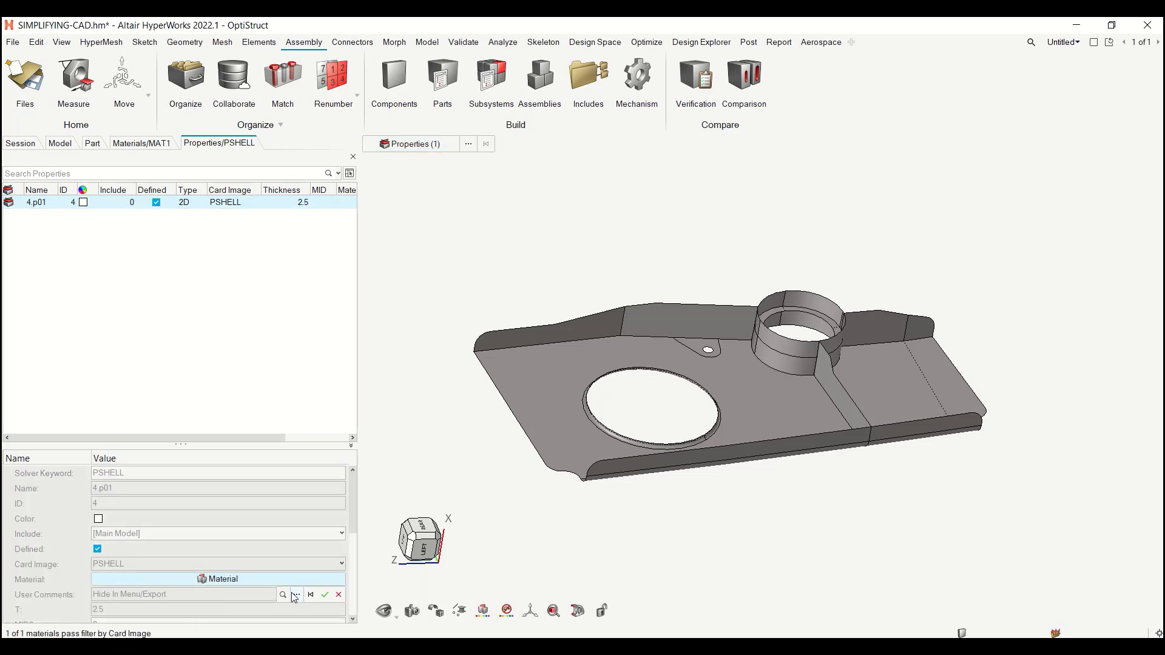
click(295, 595)
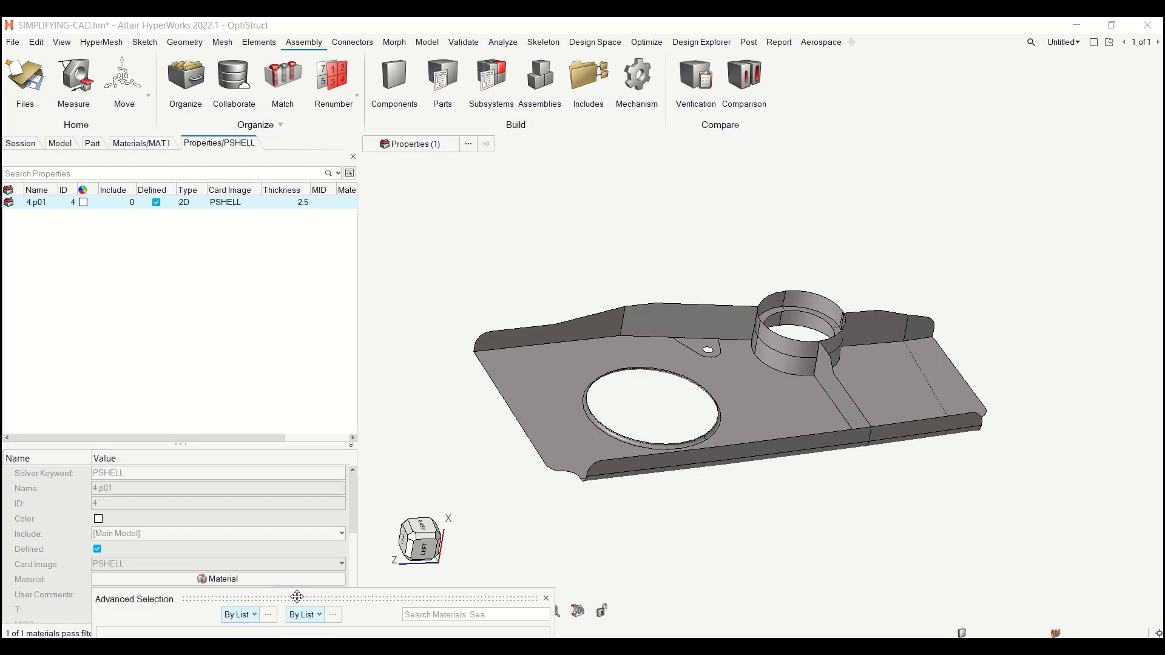
click(136, 474)
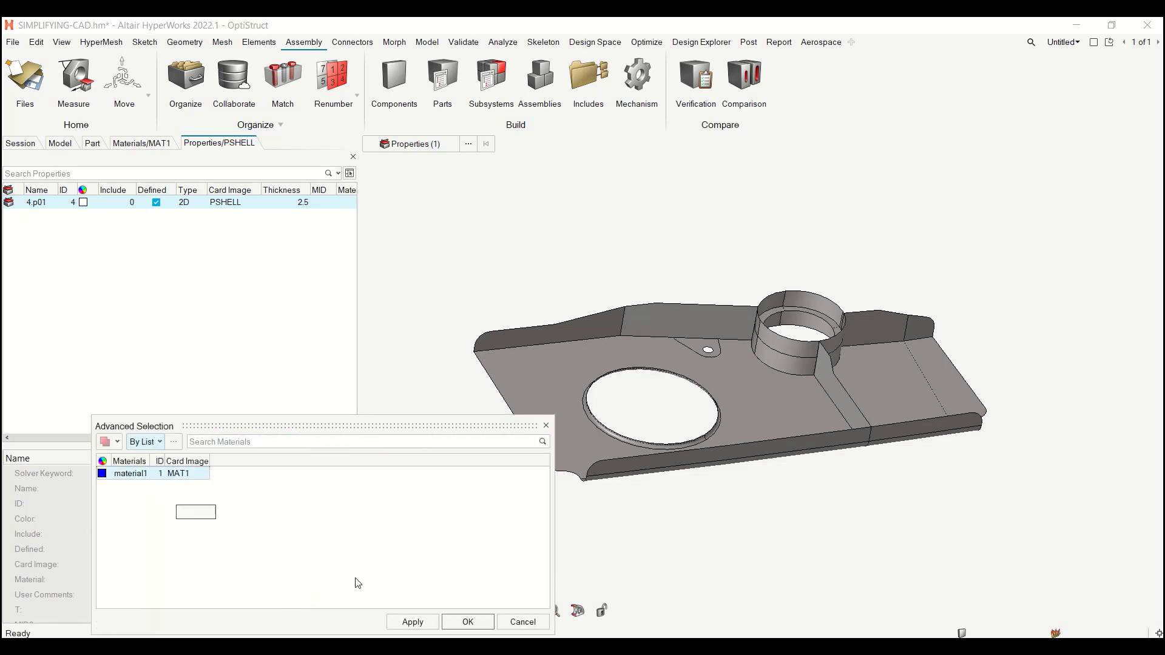
click(418, 623)
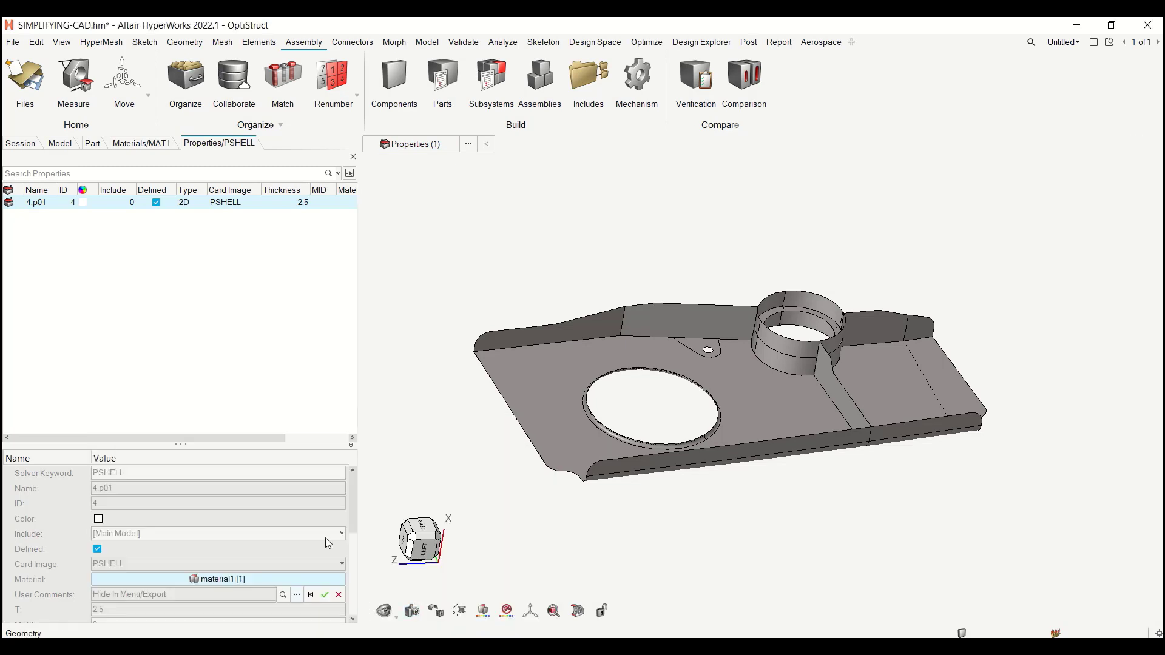
click(325, 595)
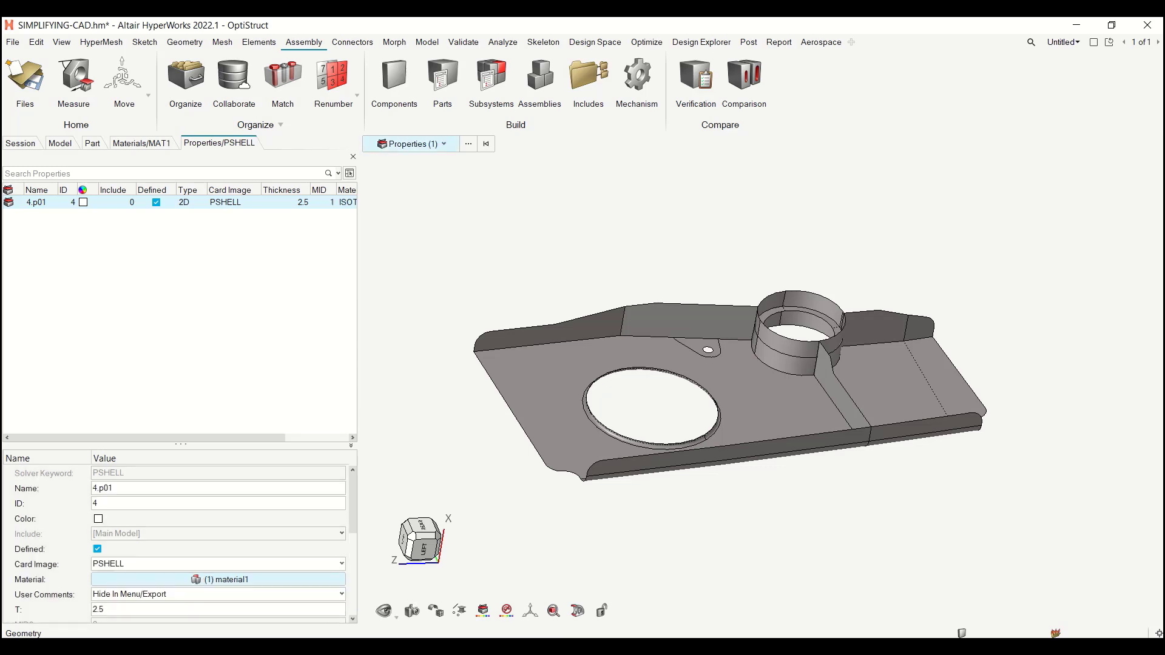
Check the progress of the running mesh jobs in BatchMesher, then return to HyperWorks
click(995, 646)
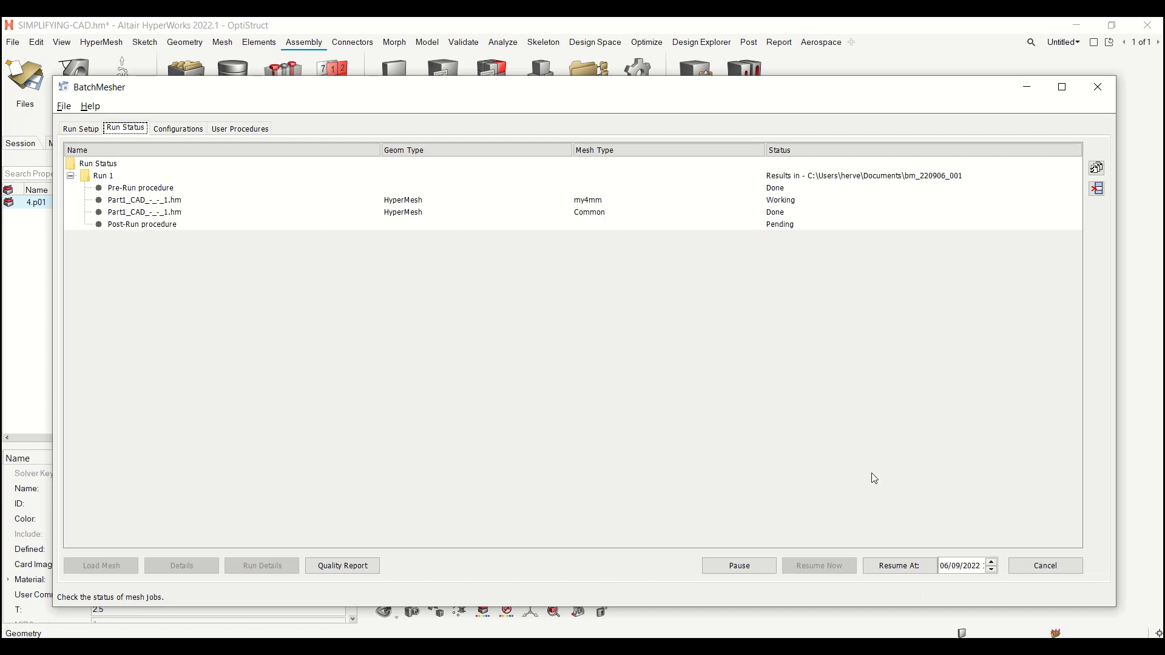
click(995, 646)
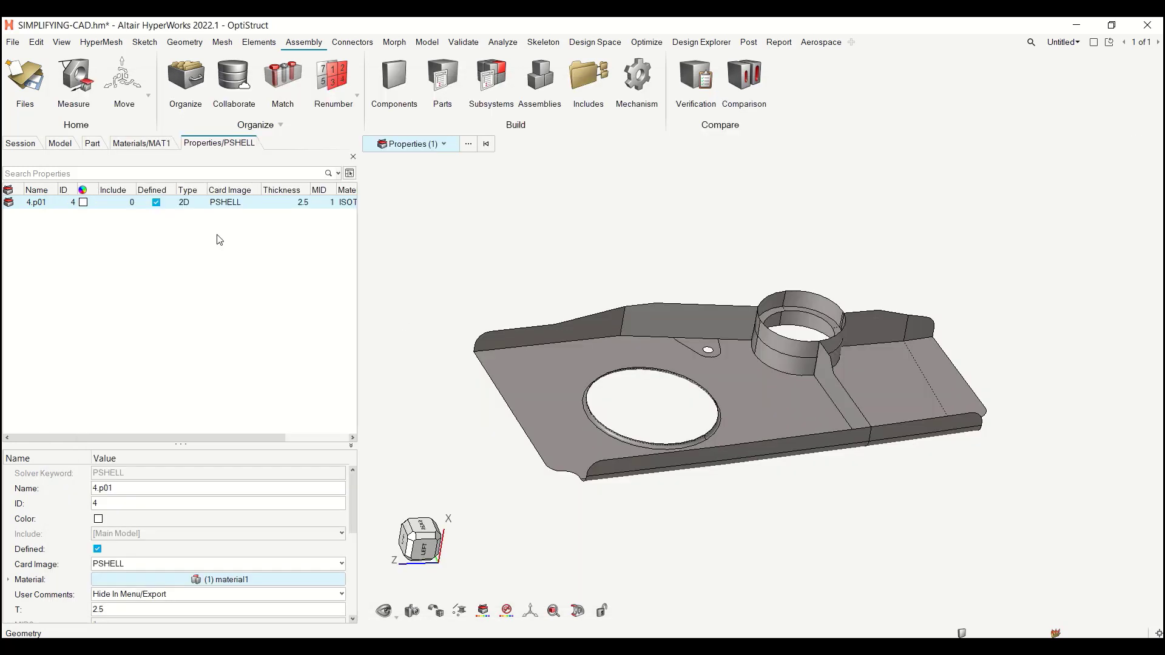
click(60, 143)
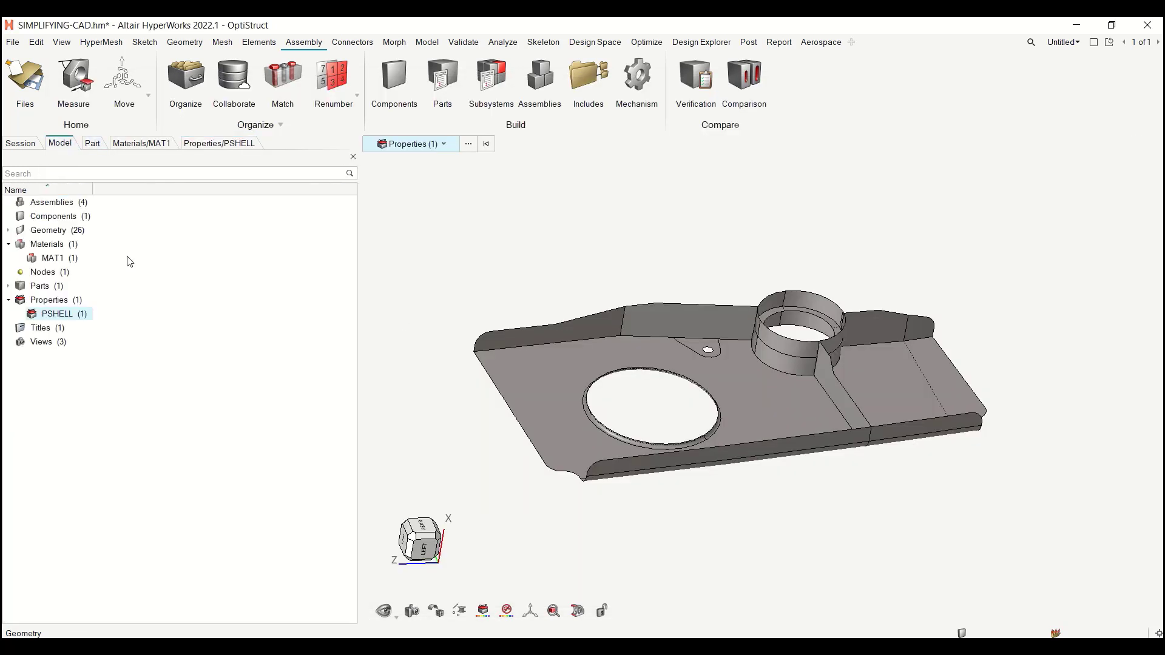
right_click(193, 276)
mouse_move(218, 281)
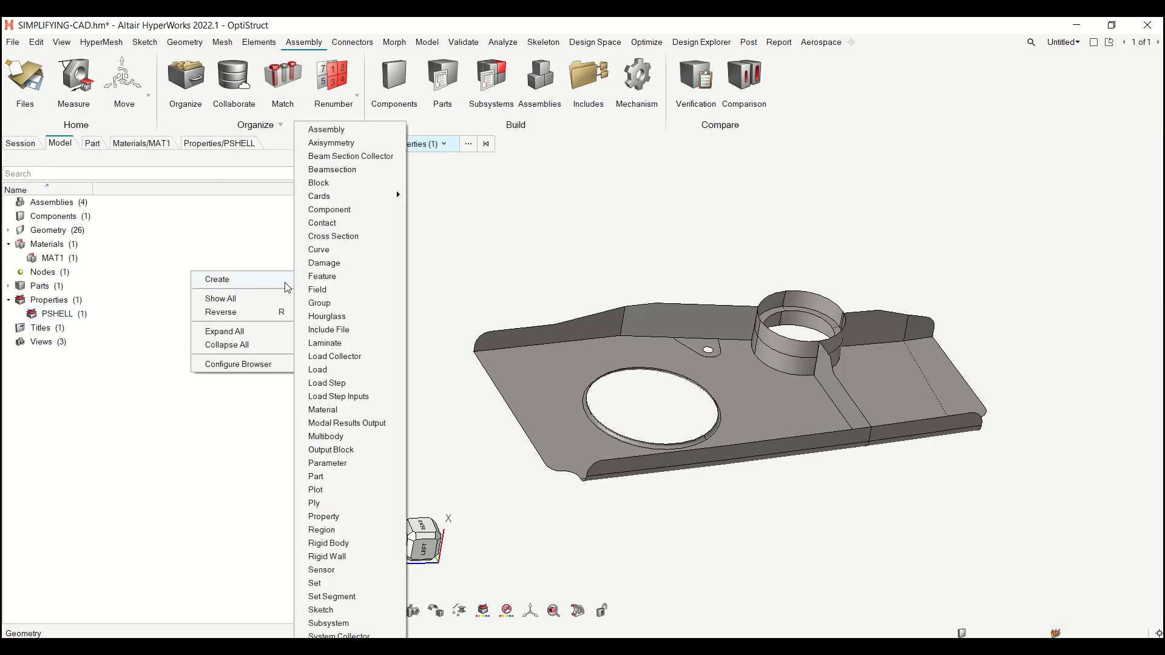
click(652, 216)
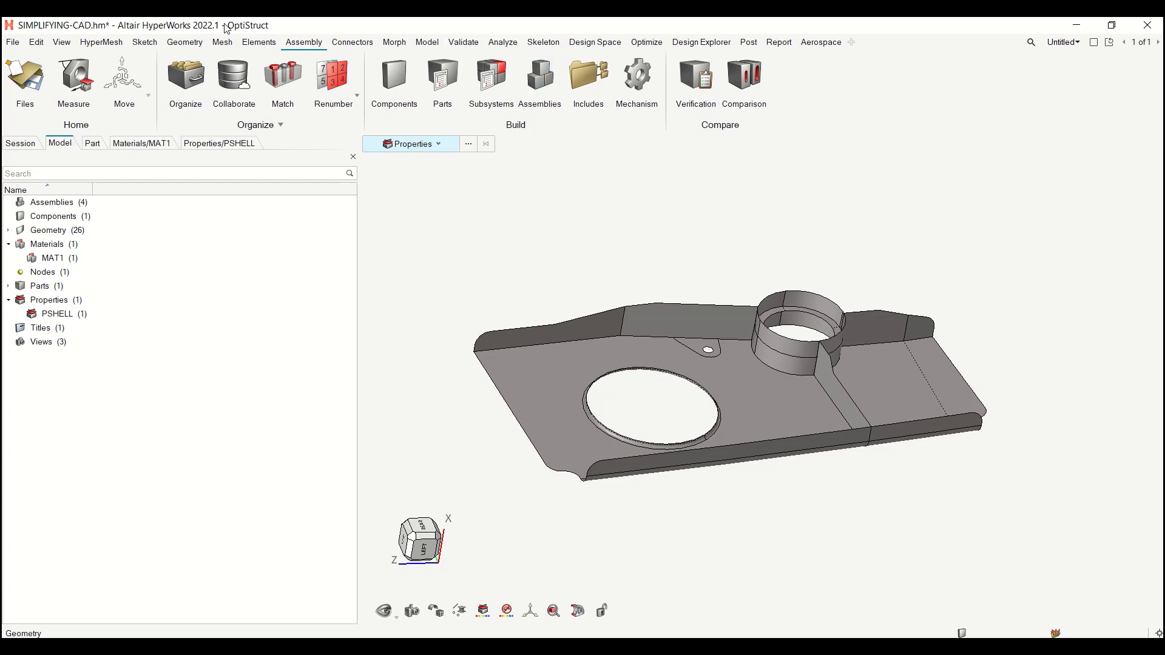
click(173, 44)
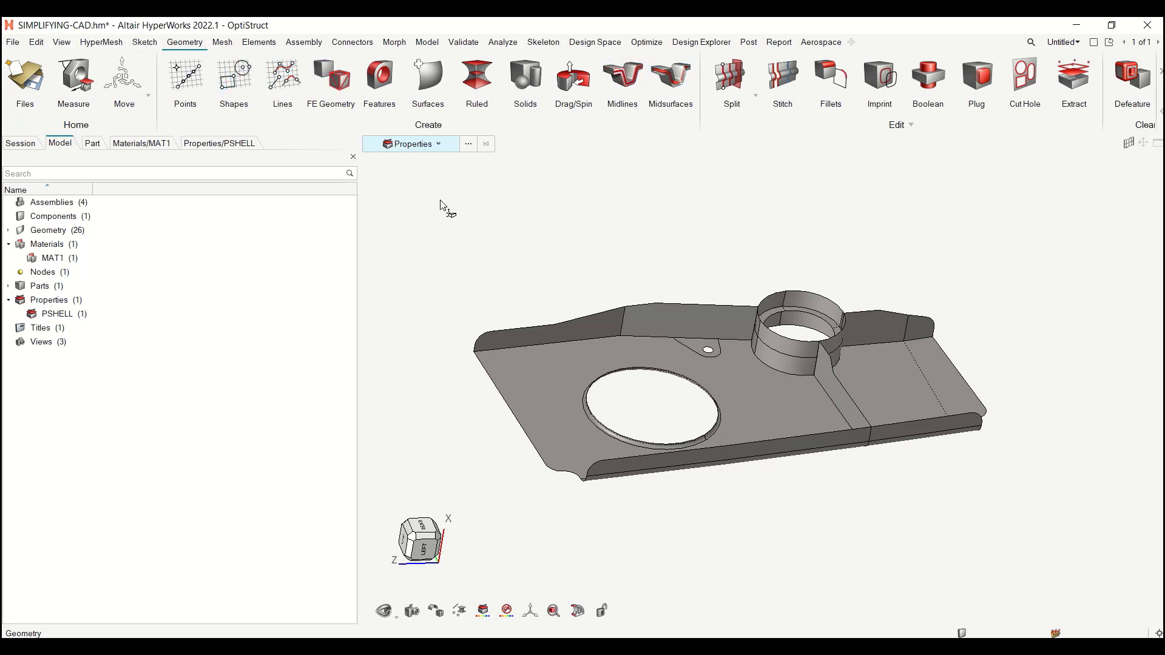
middle_drag(637, 253, 743, 246)
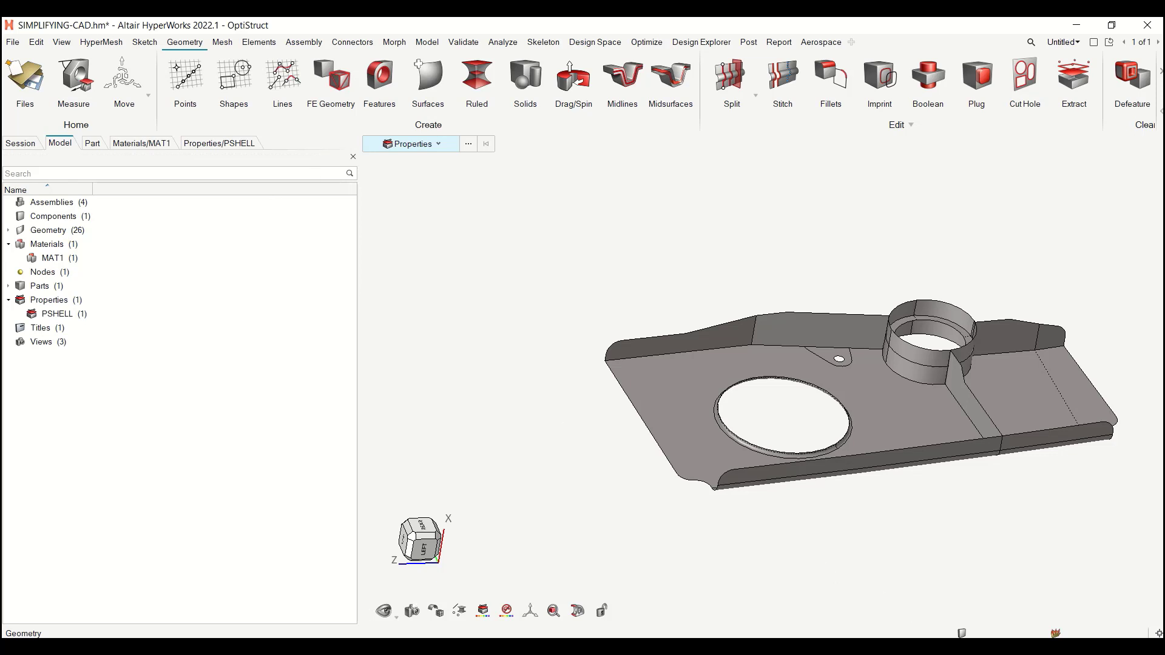
Switch to BatchMesher to review the run status of the my4mm job, then minimize it
click(886, 647)
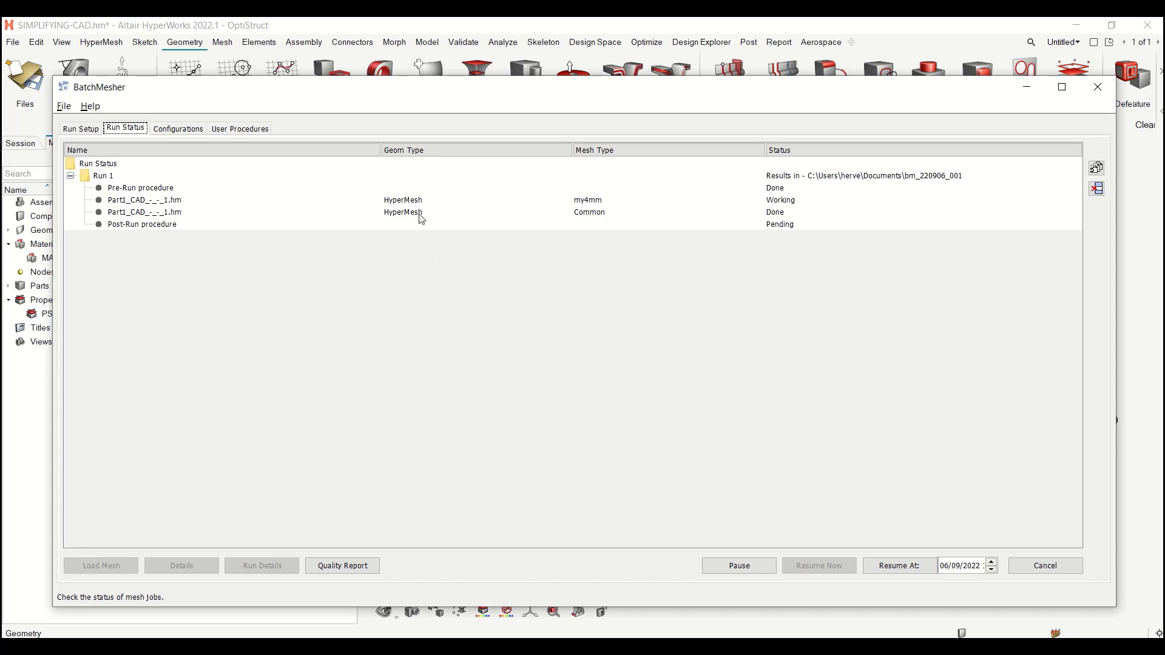
click(1027, 86)
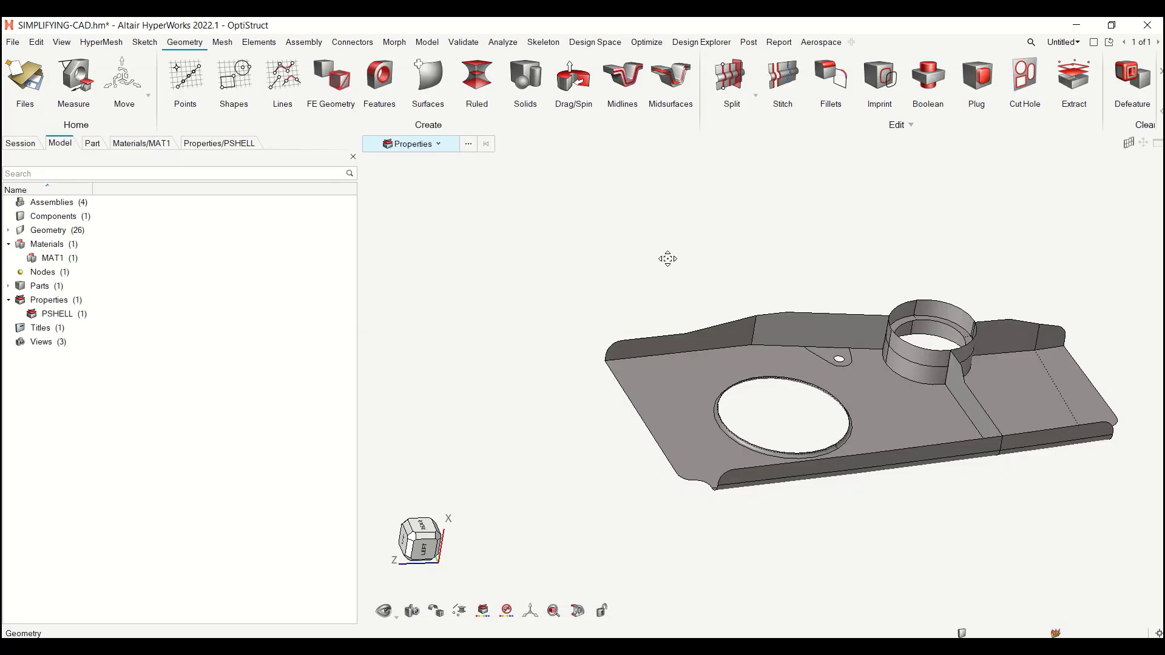
middle_drag(668, 257, 554, 239)
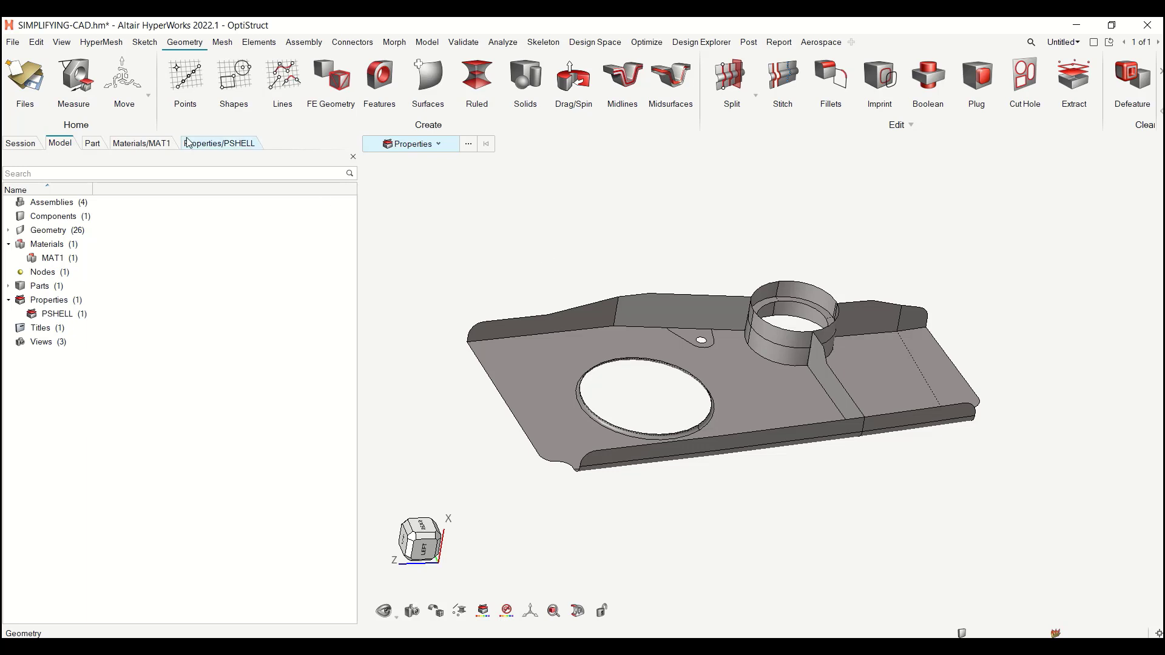
Load the new my4mm representation for Part1 from the completed batch mesh and inspect the resulting mesh
click(92, 143)
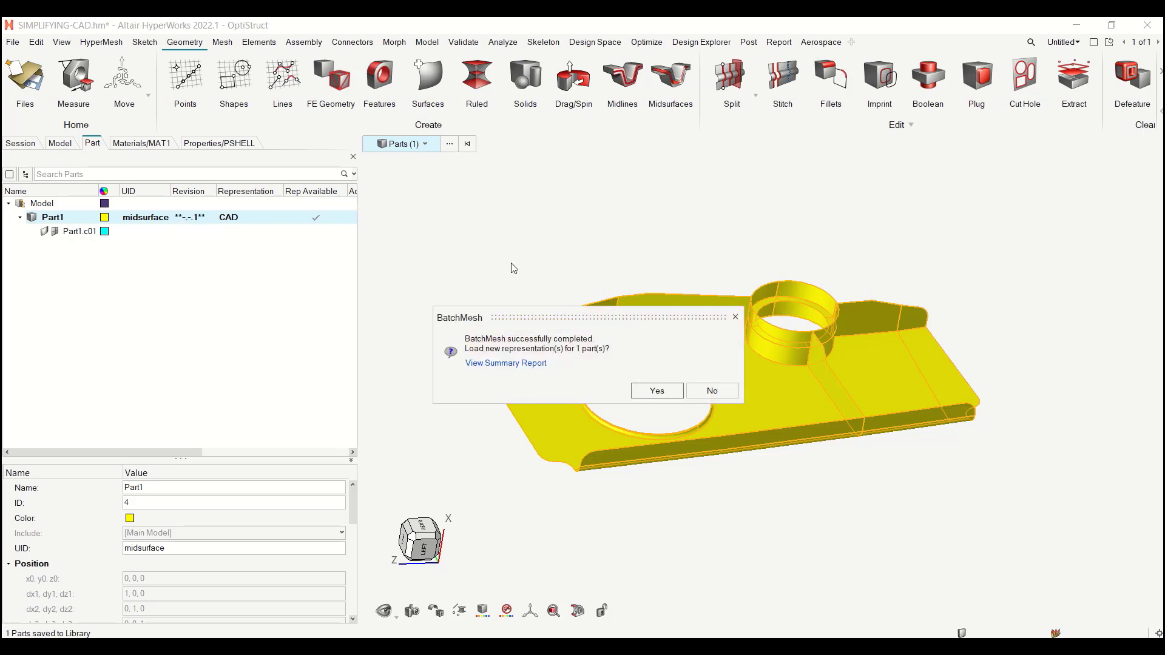
click(646, 396)
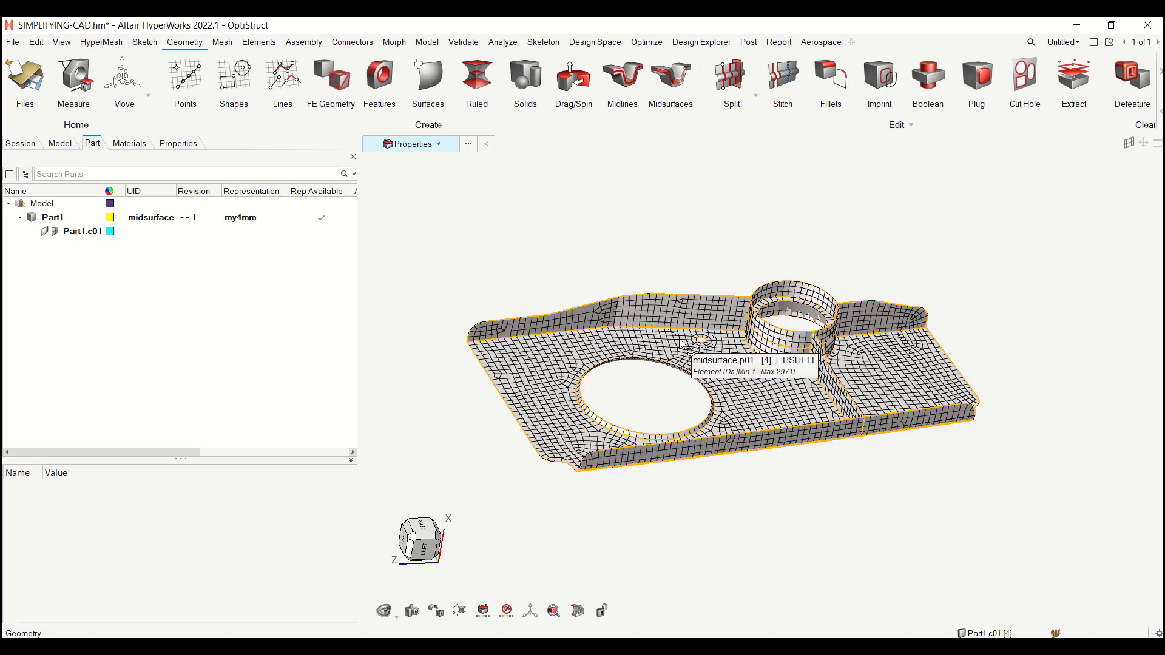
scroll(763, 246, up, 3)
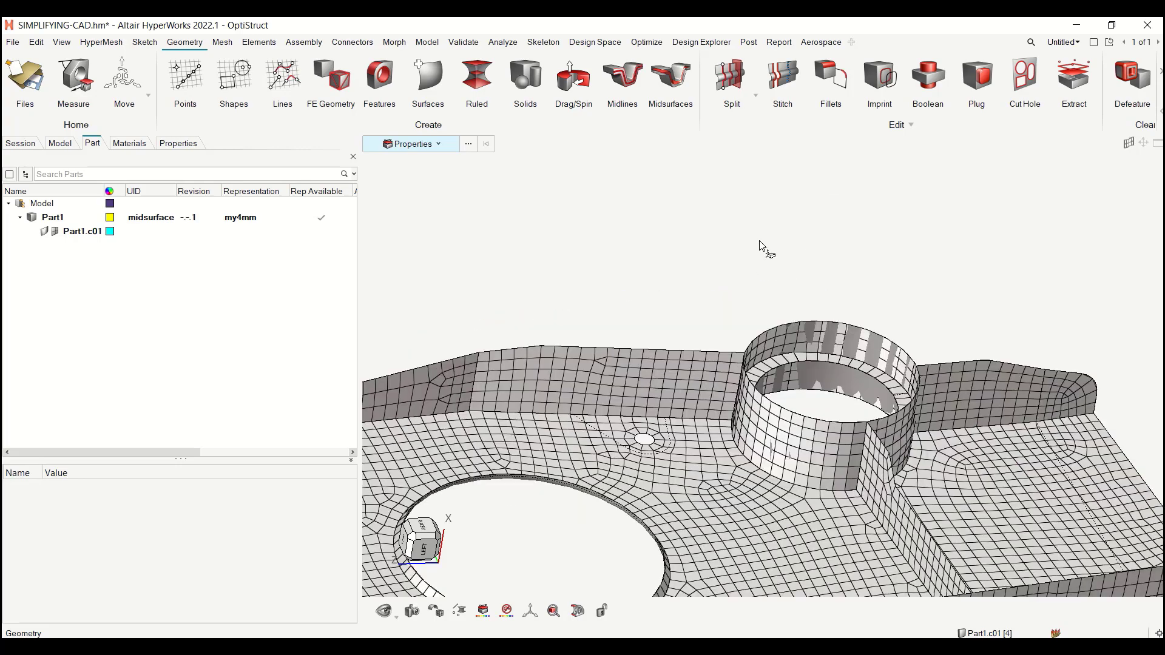
middle_drag(761, 244, 715, 280)
scroll(714, 279, down, 4)
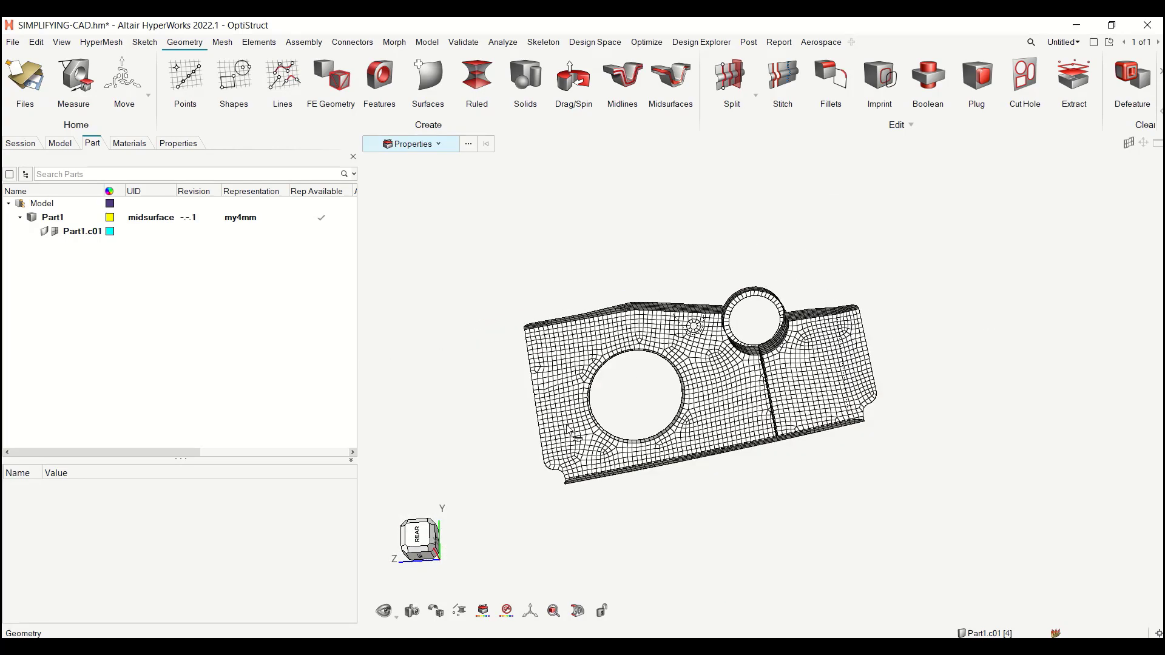
middle_drag(484, 436, 489, 340)
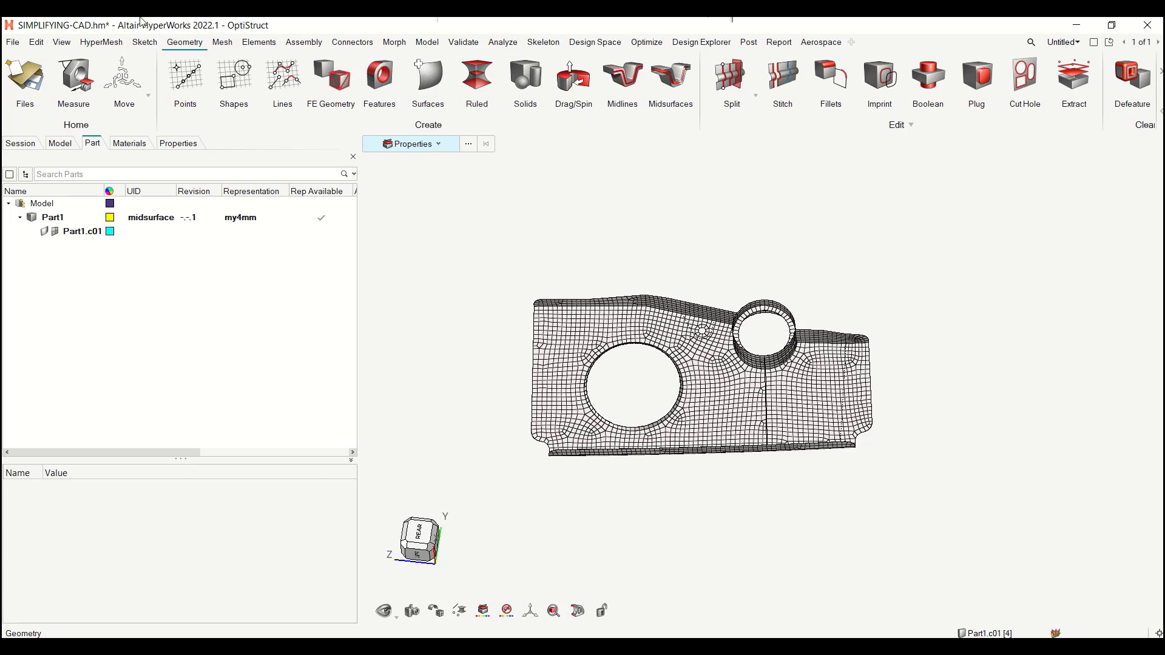
click(222, 42)
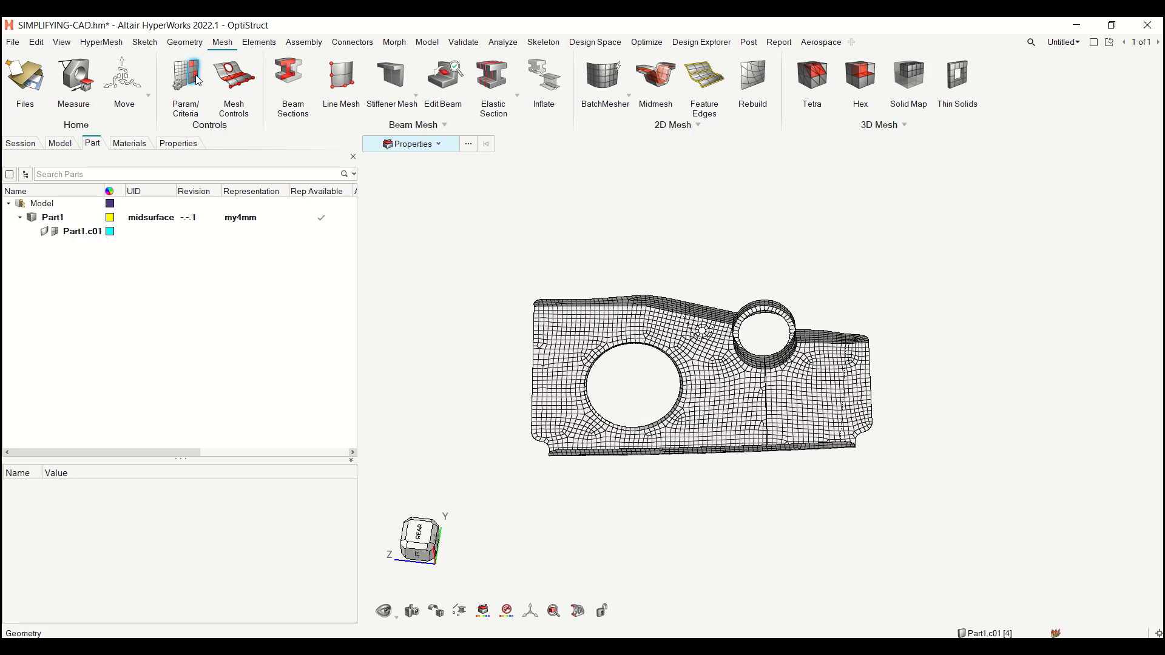
click(516, 48)
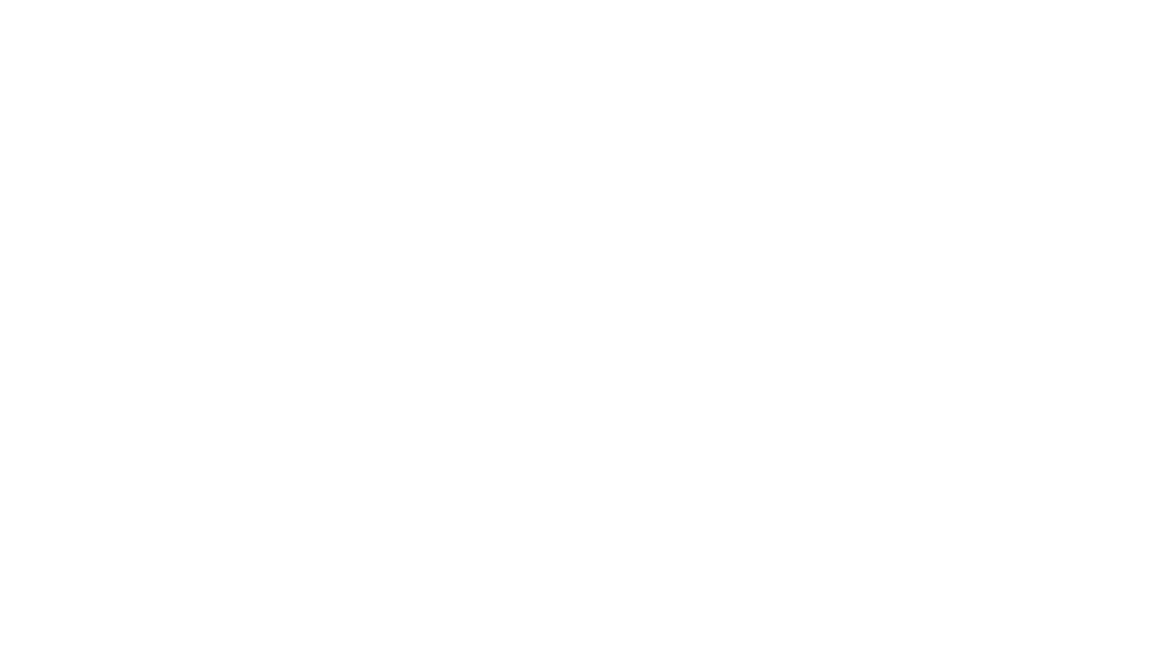